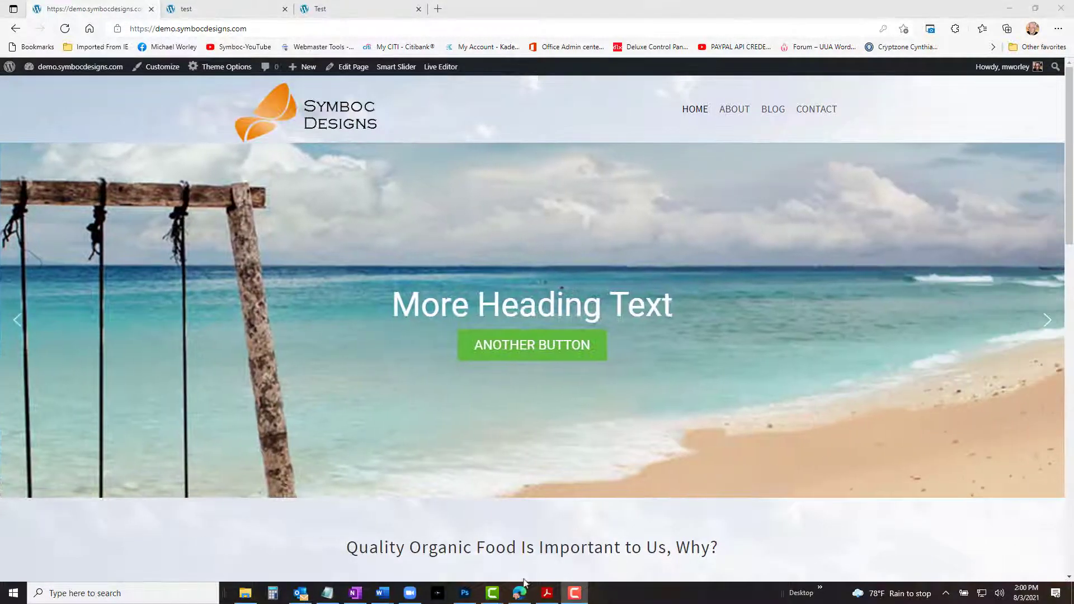
# Step: Bring up the email styling guide PDF in Acrobat at page 2's HTML page skeleton code
pyautogui.click(548, 593)
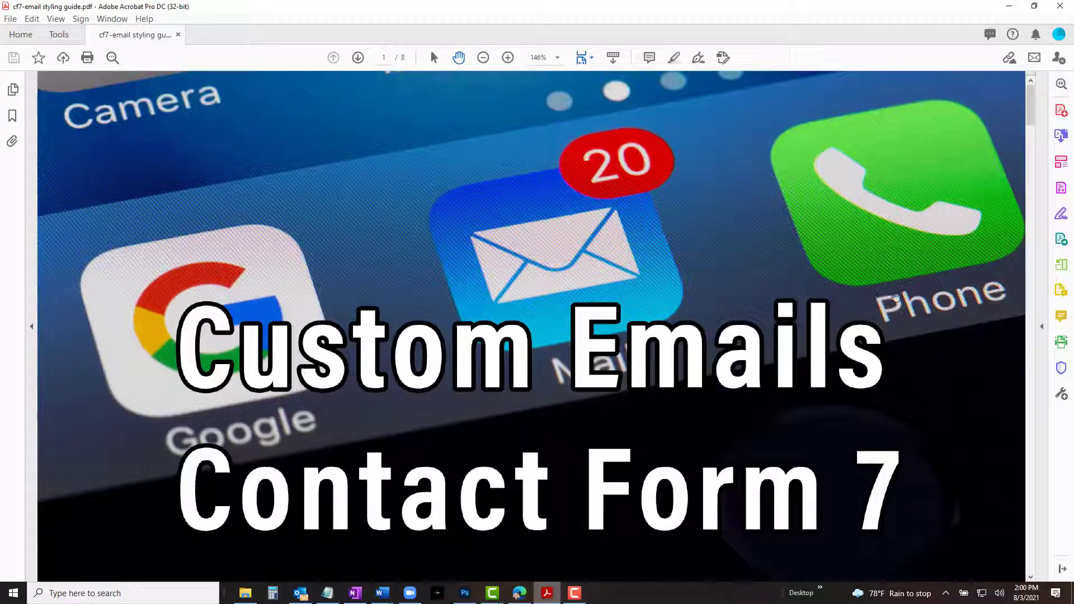
pyautogui.scroll(-3, 983, 225)
pyautogui.scroll(-15, 983, 225)
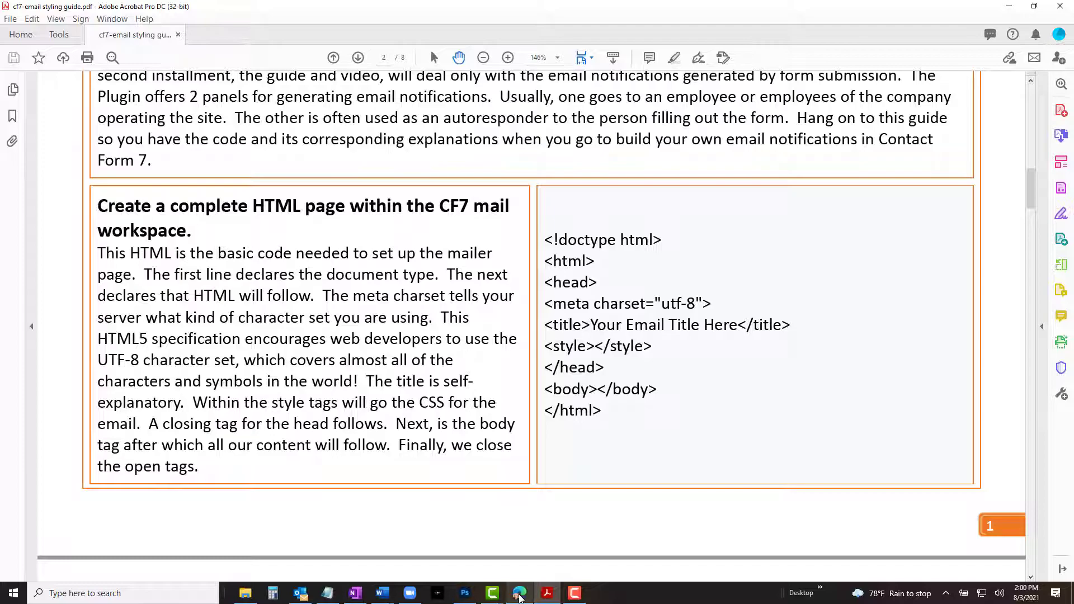
# Step: Open Contact form 1 in the Contact Form 7 editor via the site's admin Dashboard
pyautogui.click(520, 597)
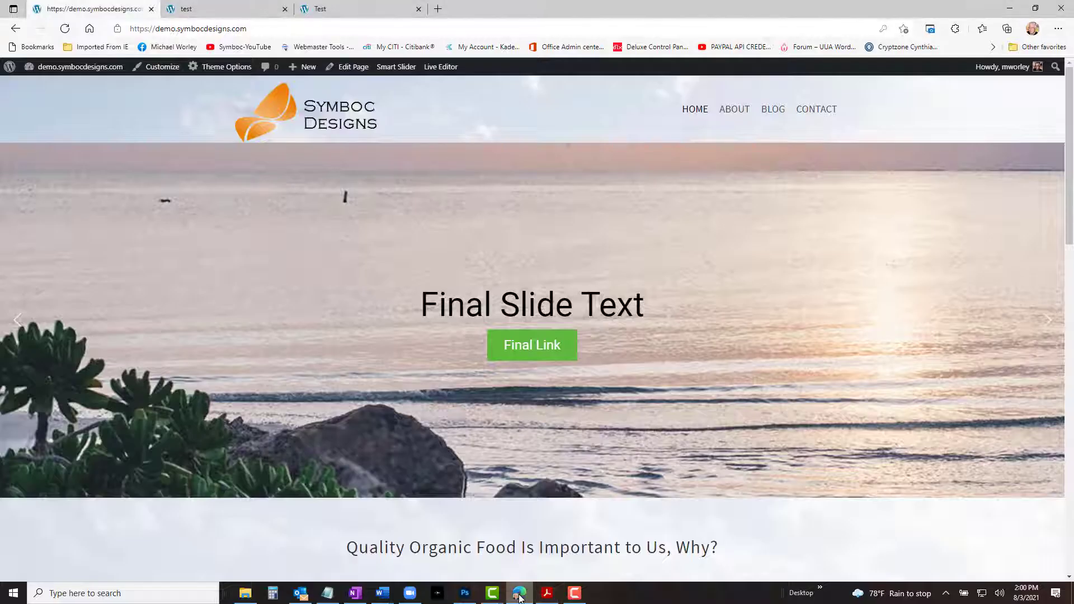
pyautogui.moveTo(73, 67)
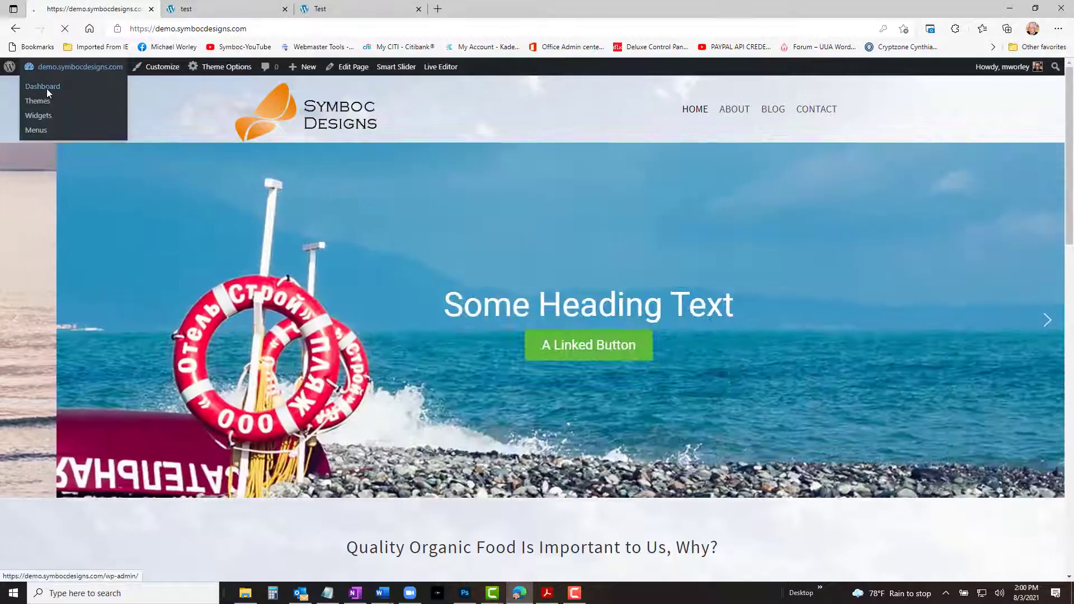
pyautogui.click(47, 89)
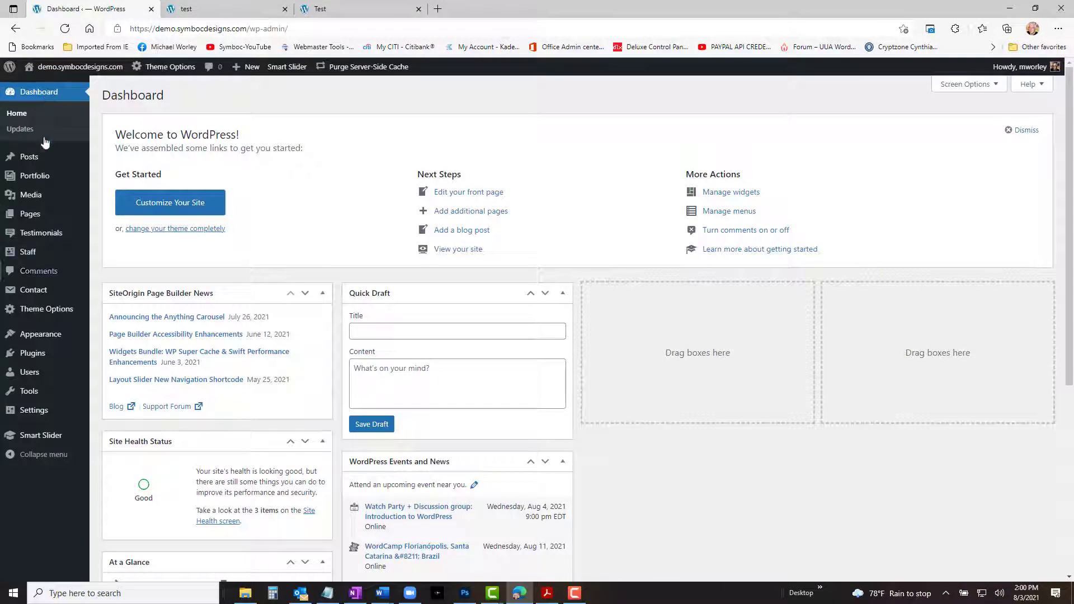
pyautogui.click(36, 290)
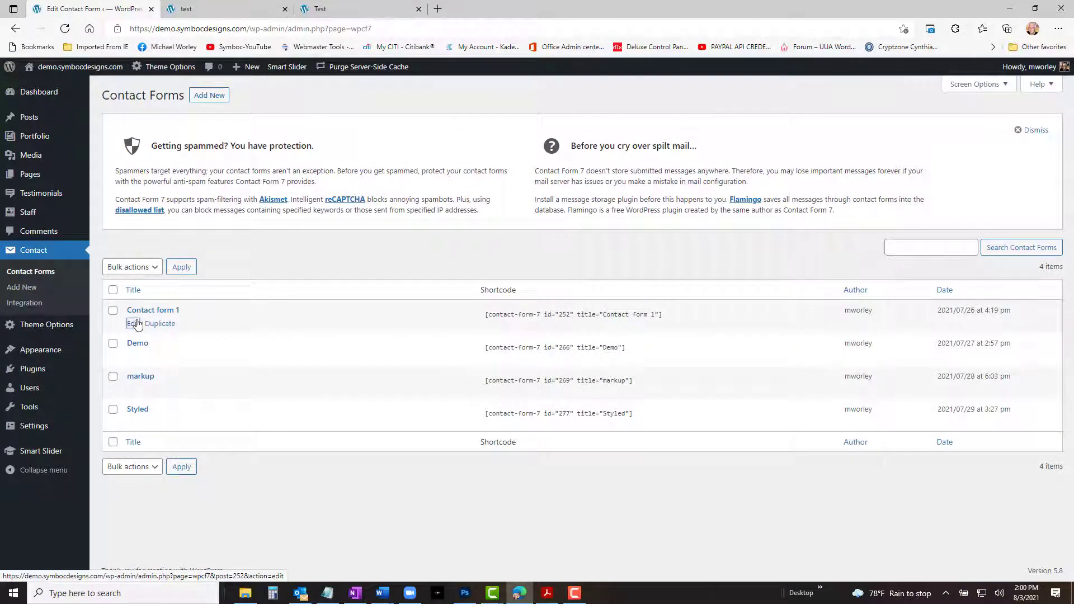
pyautogui.click(136, 324)
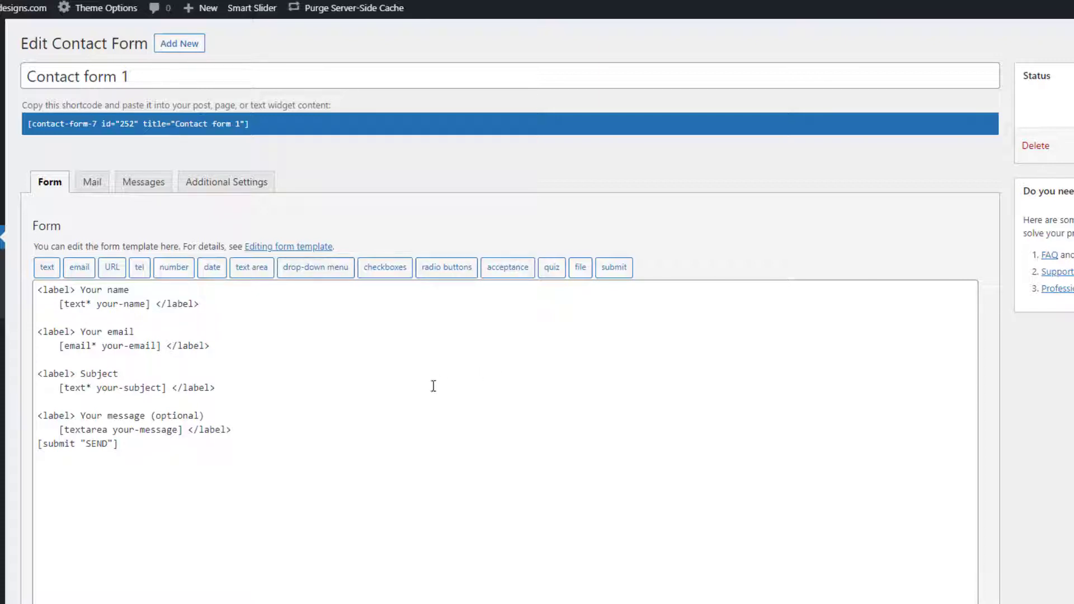
# Step: Show Contact form 1's Mail settings down to the default message body and Reply-To header
pyautogui.click(92, 181)
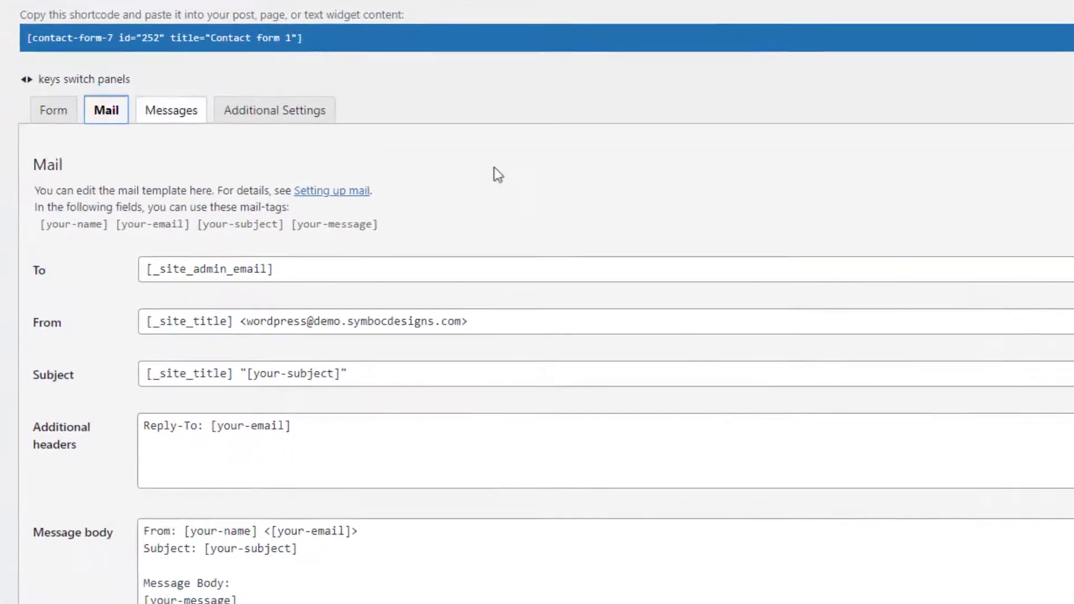
pyautogui.scroll(-2, 677, 198)
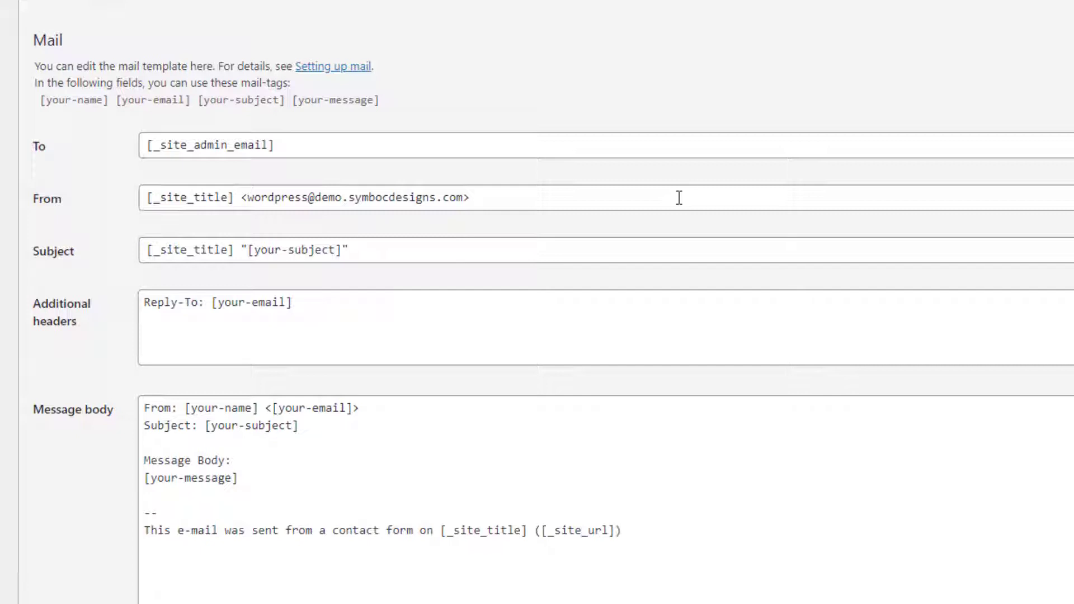
pyautogui.scroll(-2, 679, 198)
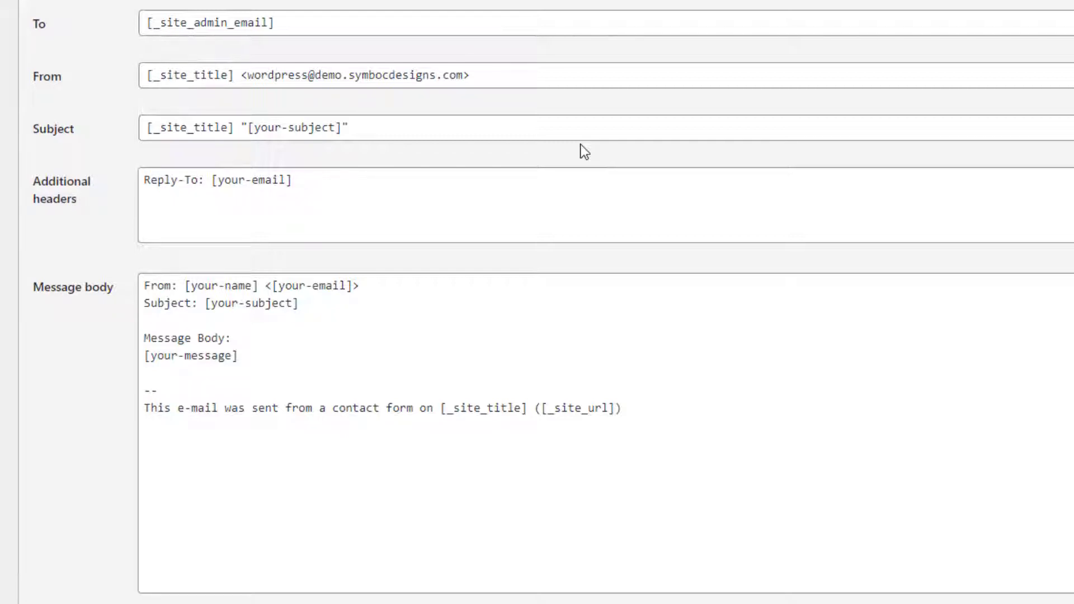
pyautogui.scroll(-4, 581, 145)
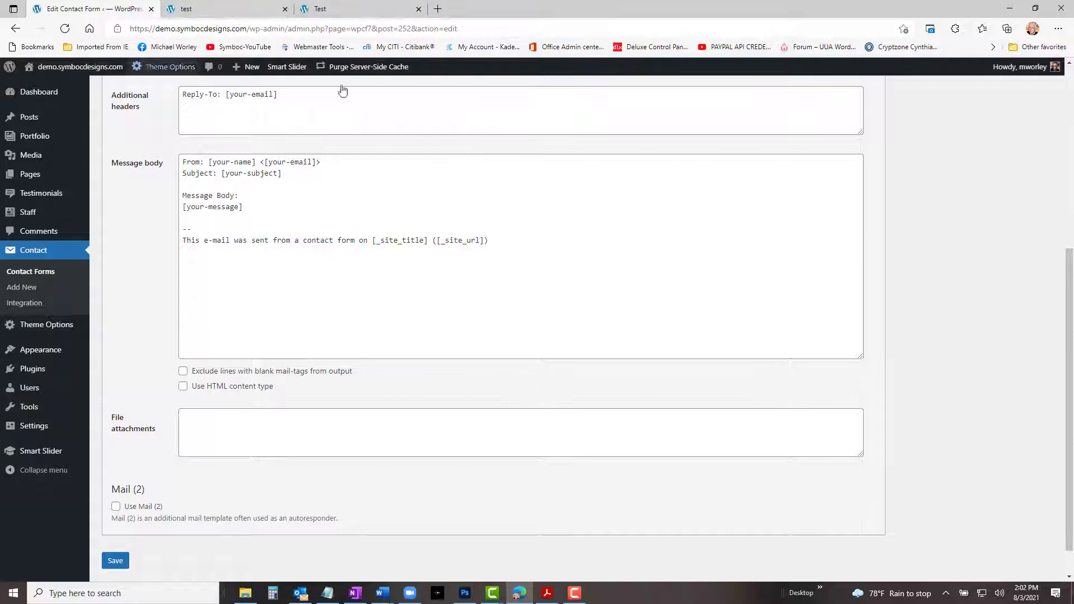
# Step: On the TEST page, autofill name and email, choose subject Just Testing Ignore, type a message, and send
pyautogui.click(219, 10)
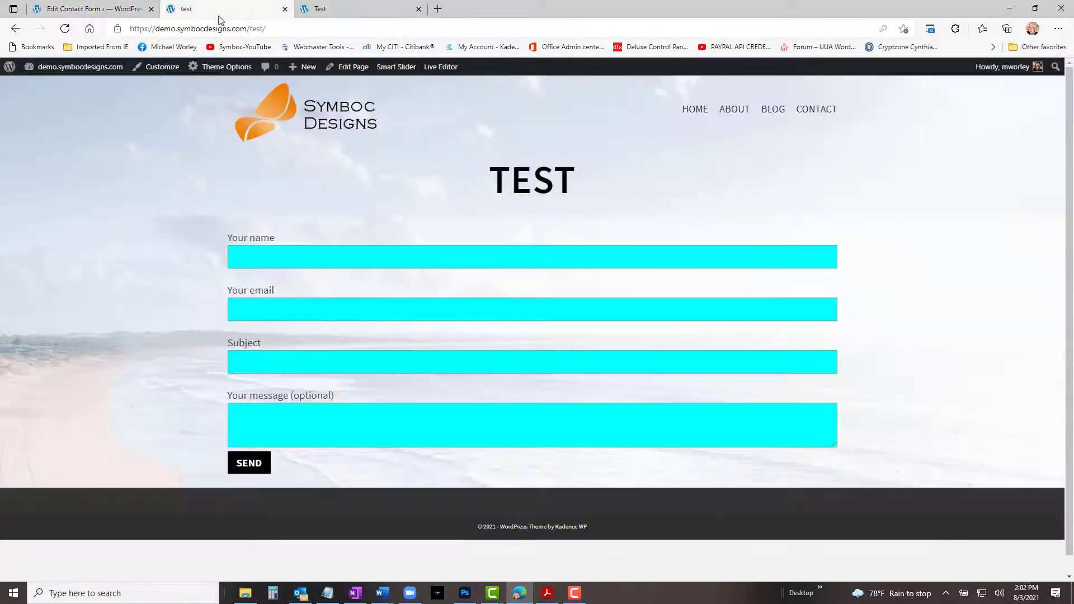
pyautogui.click(256, 263)
pyautogui.click(248, 307)
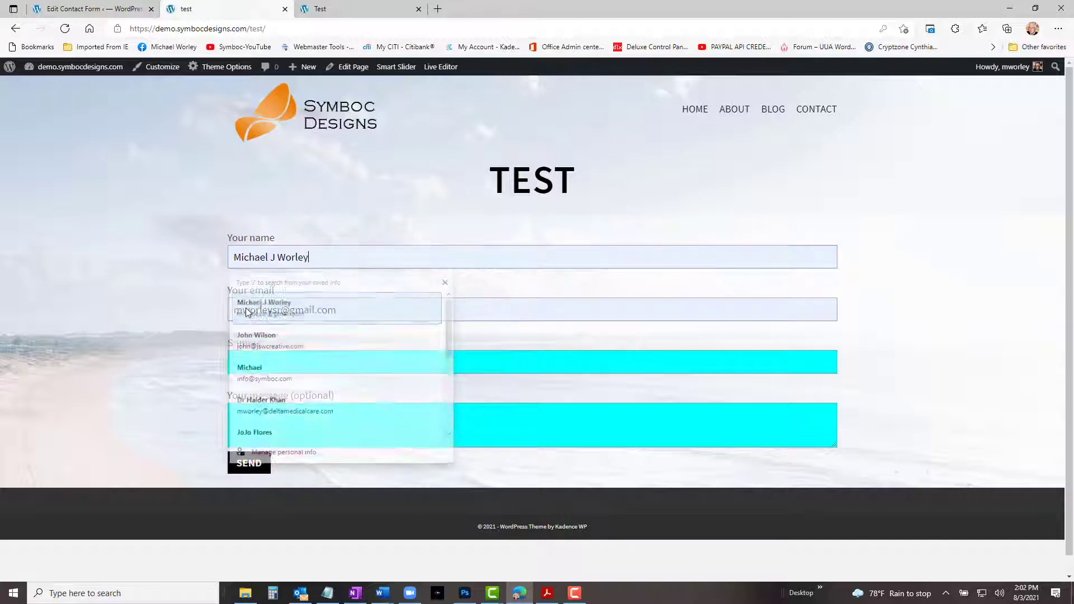
pyautogui.click(269, 357)
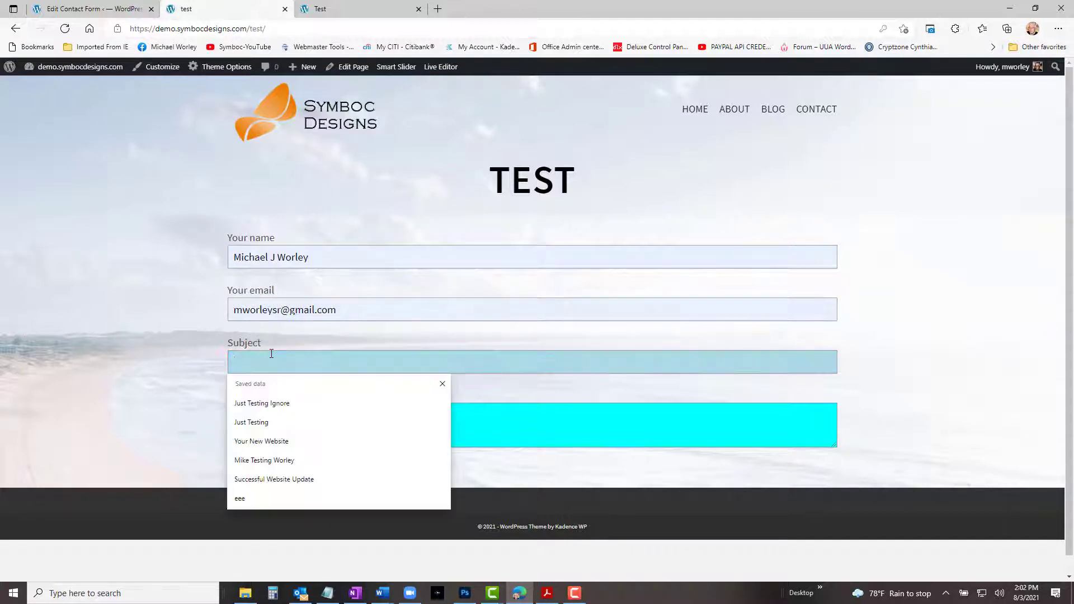
pyautogui.click(279, 404)
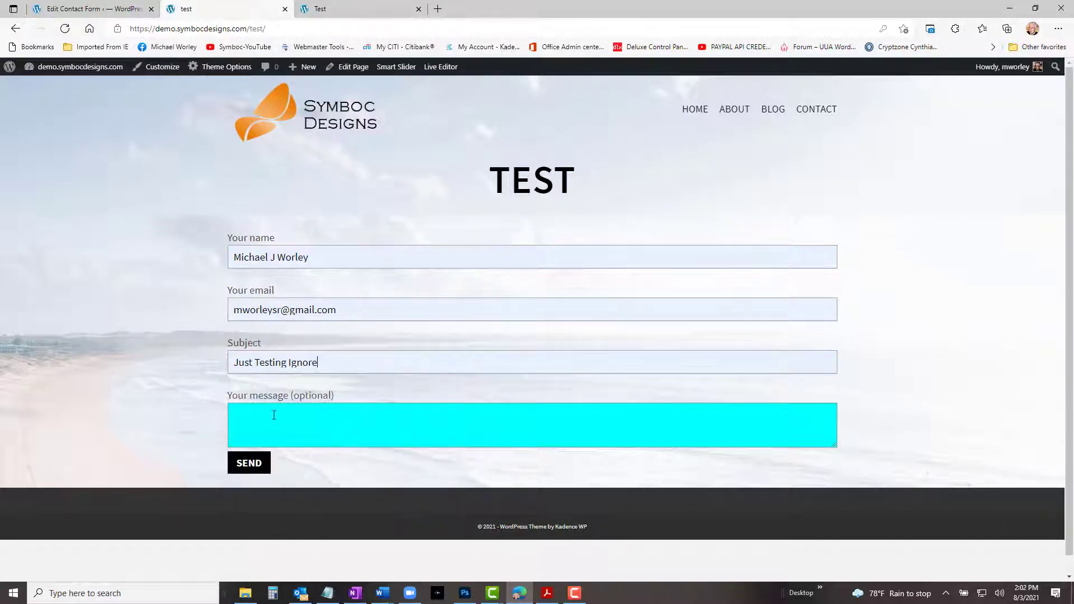
pyautogui.click(271, 429)
pyautogui.write('w')
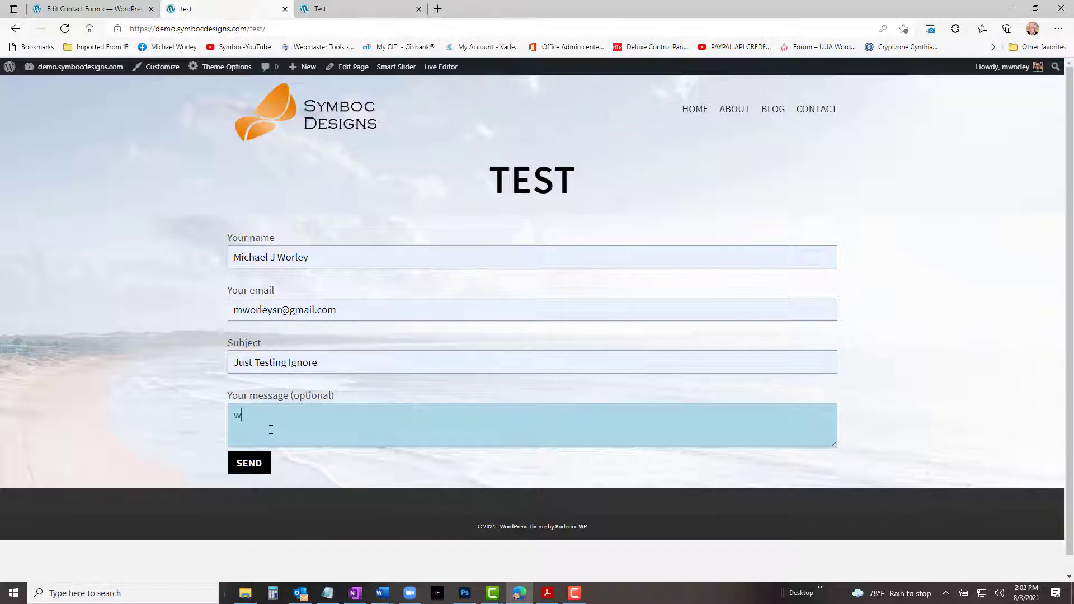
pyautogui.write("erftghjkl;'")
pyautogui.click(257, 465)
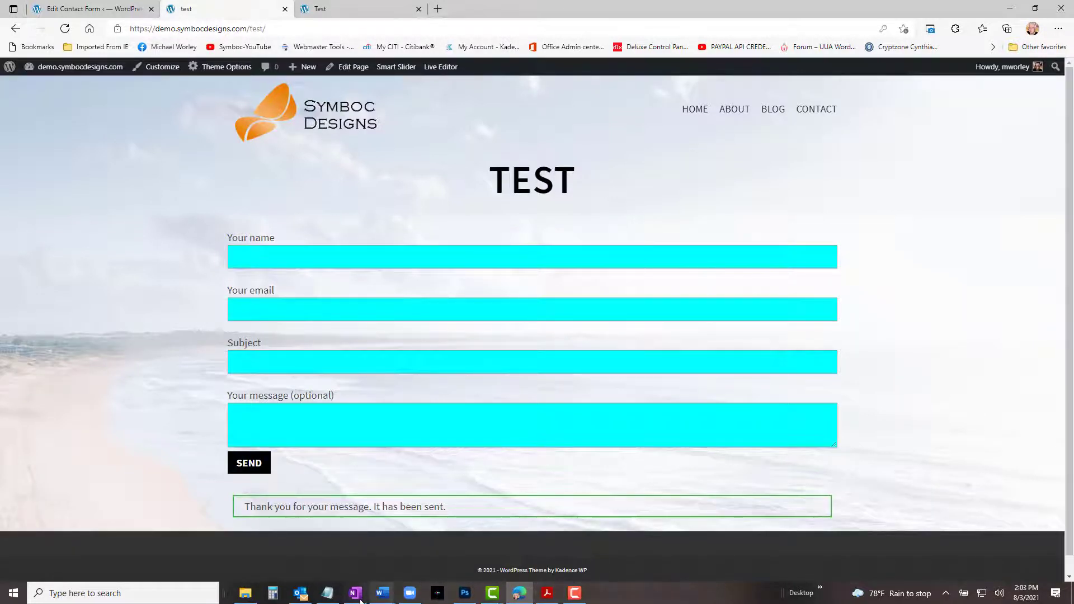
# Step: Read the newly arrived Just Testing Ignore WordPress email in the Outlook Inbox
pyautogui.click(304, 597)
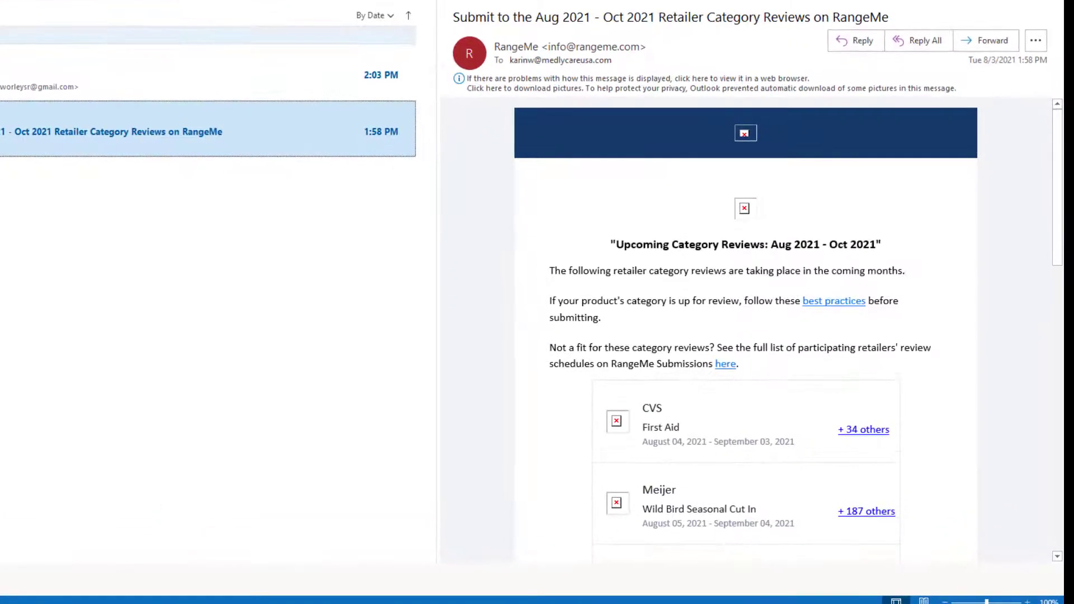
pyautogui.click(185, 148)
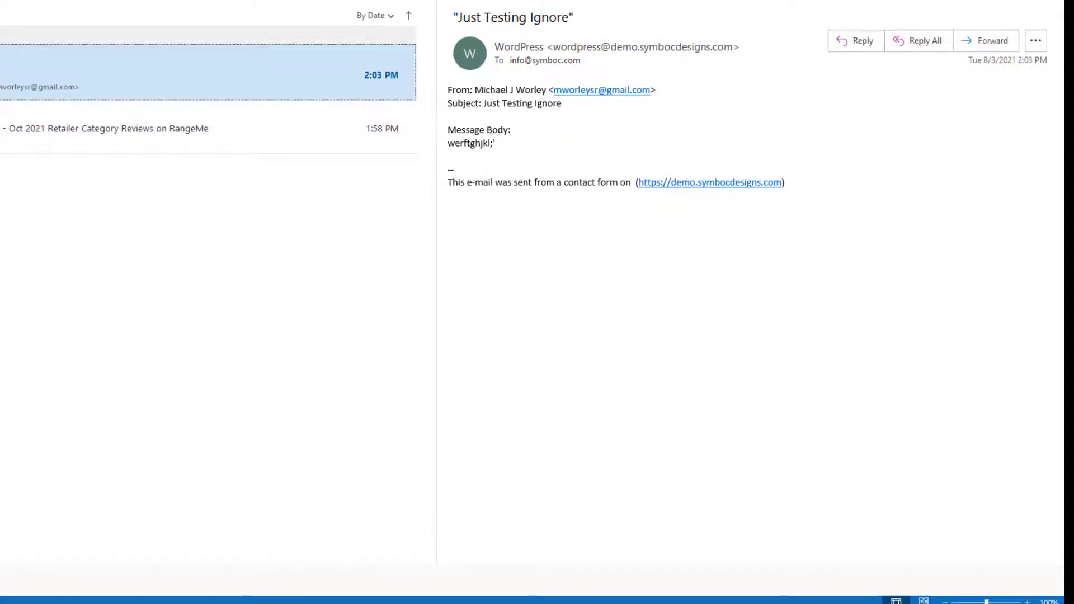
pyautogui.click(520, 593)
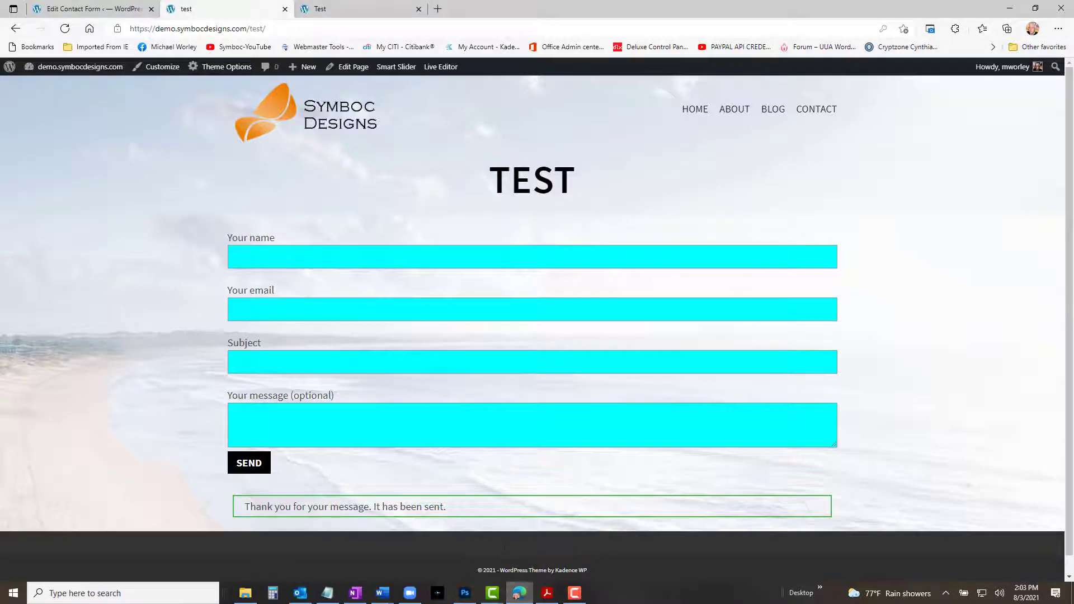
# Step: On the Test-2 form, autofill the contact details and Alternate Phone from saved info
pyautogui.click(358, 9)
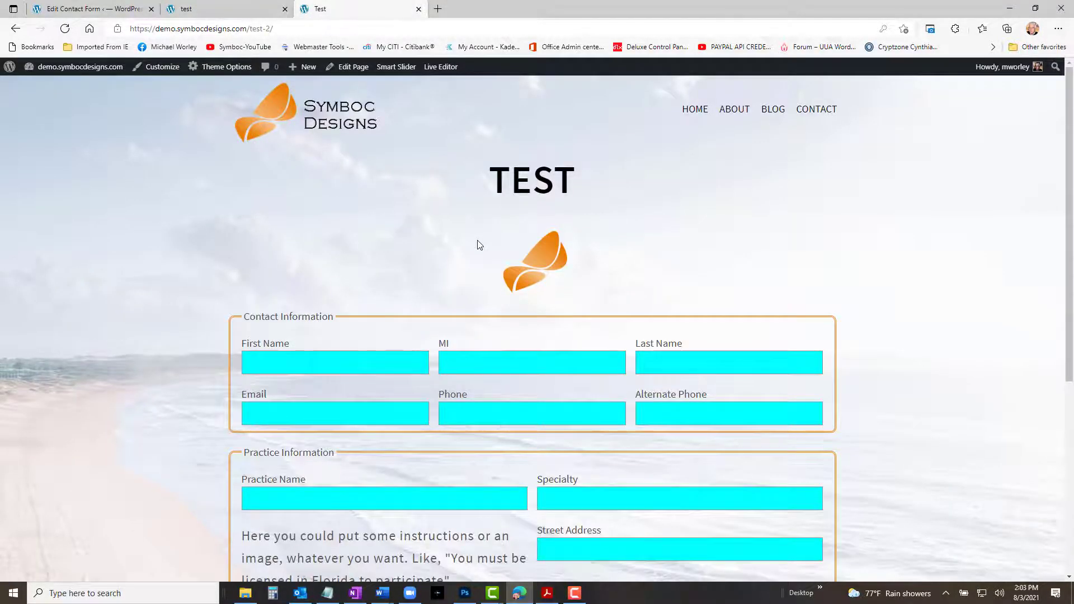
pyautogui.scroll(-4, 480, 244)
pyautogui.click(421, 128)
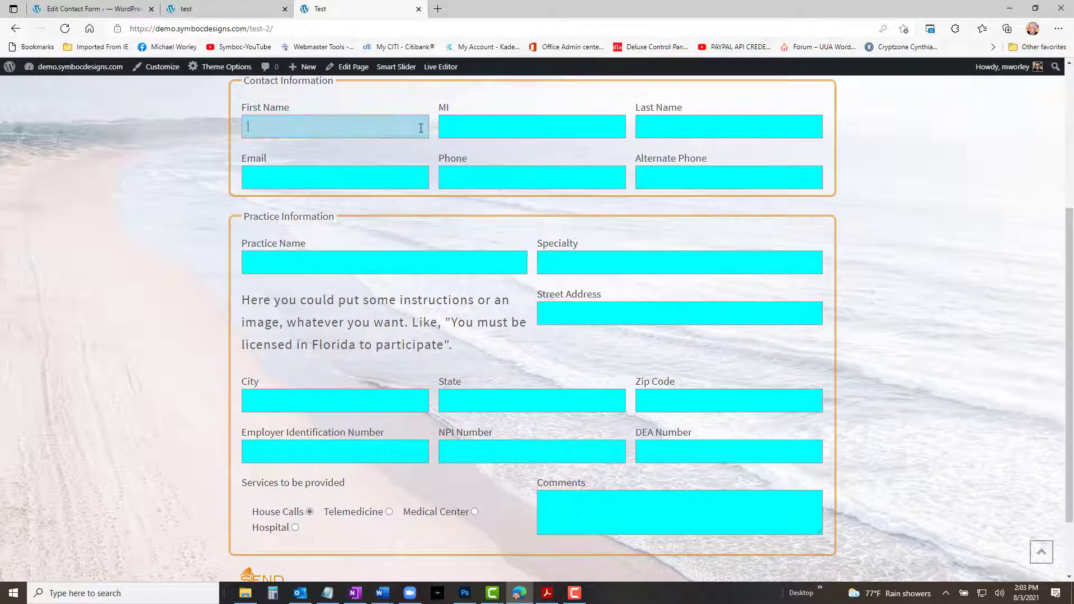
pyautogui.click(367, 188)
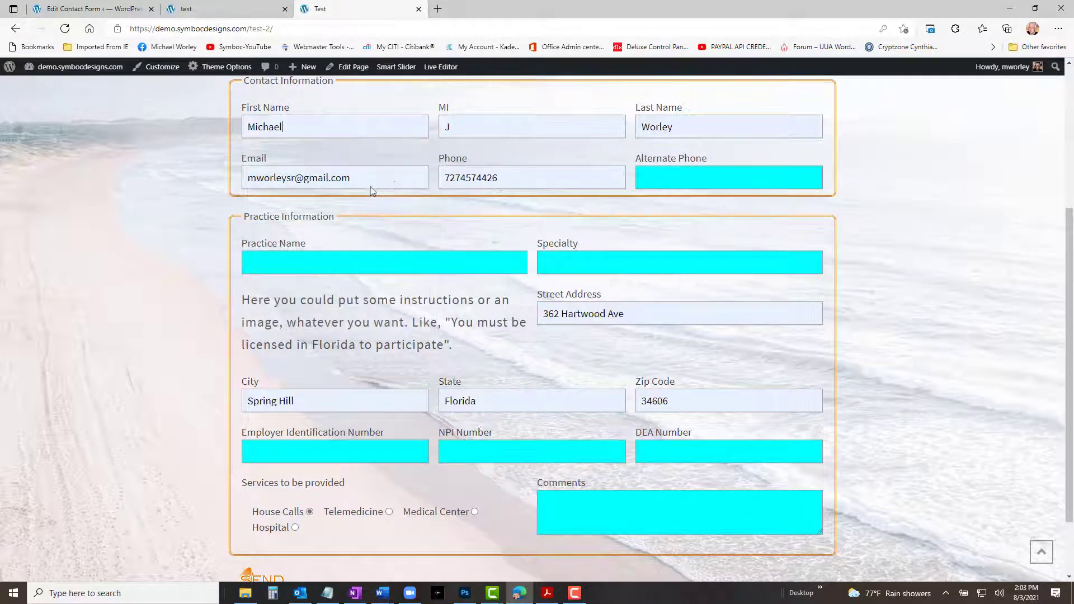
pyautogui.click(671, 175)
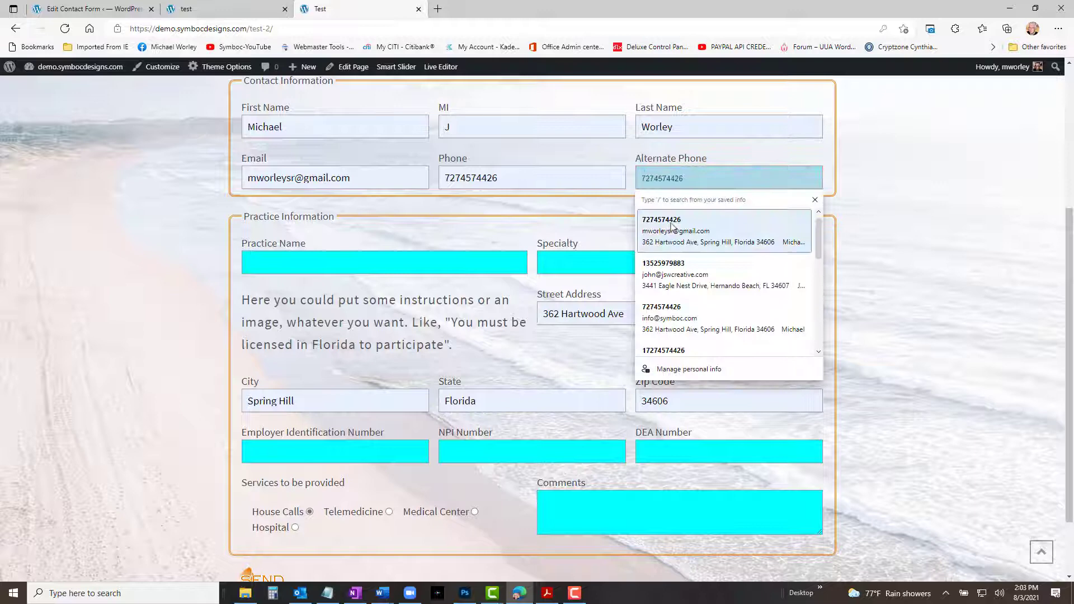
pyautogui.click(674, 234)
# Step: Fill Practice Name 'Symboc Designs Demonstration', Specialty 'Website Design' and the saved Employer Identification Number
pyautogui.click(417, 264)
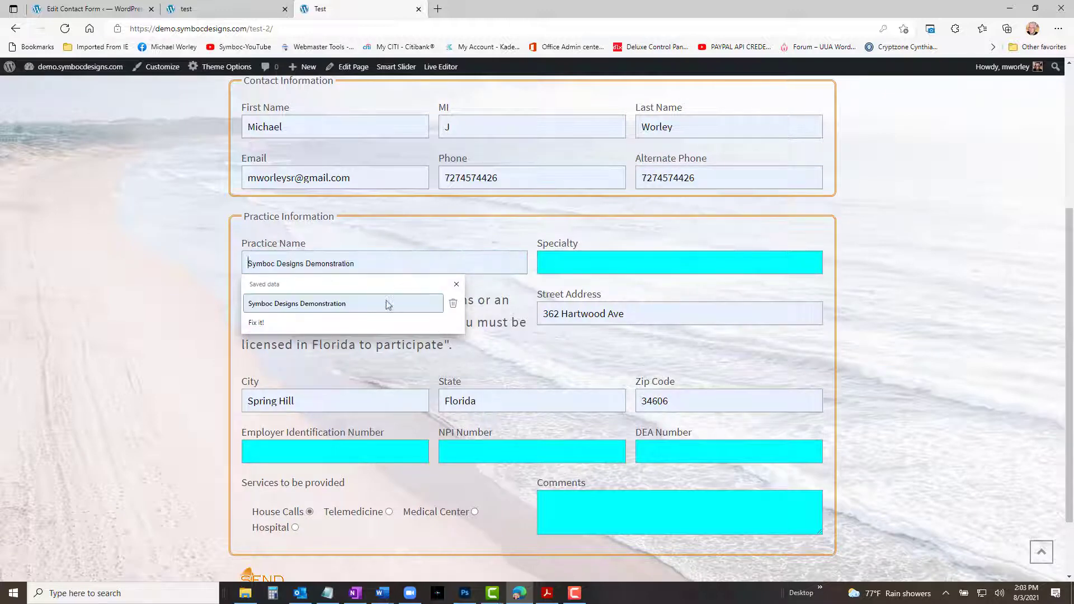
pyautogui.click(388, 304)
pyautogui.click(585, 263)
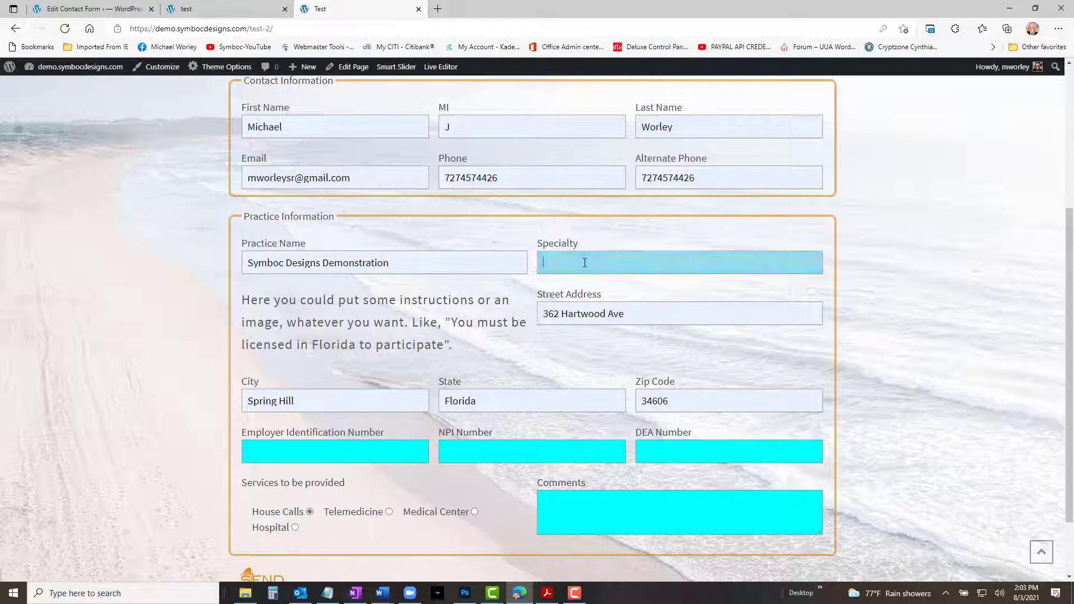
pyautogui.click(583, 303)
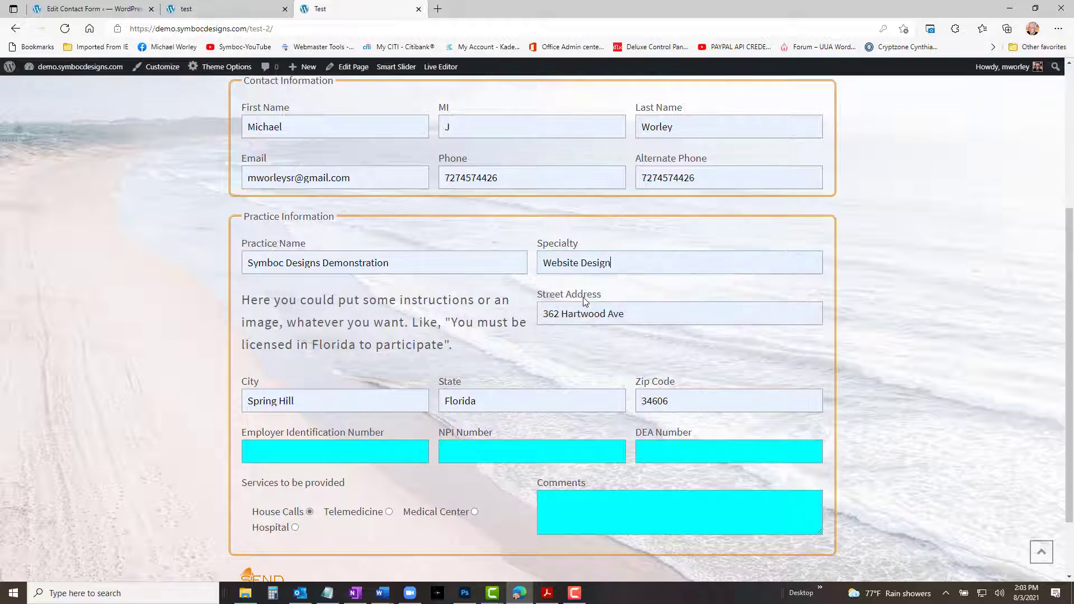
pyautogui.click(363, 455)
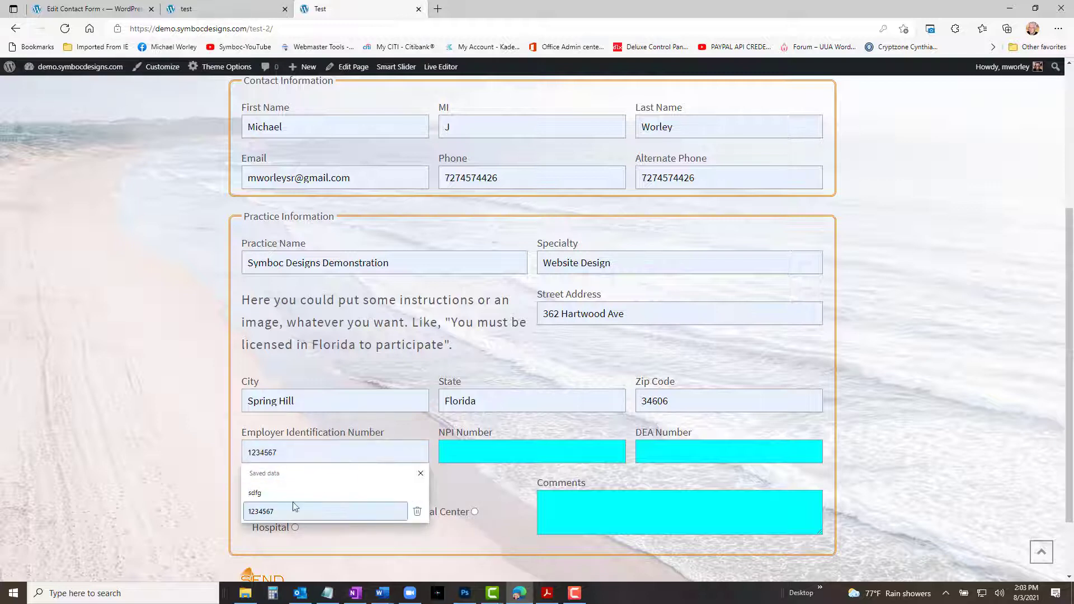
pyautogui.click(280, 512)
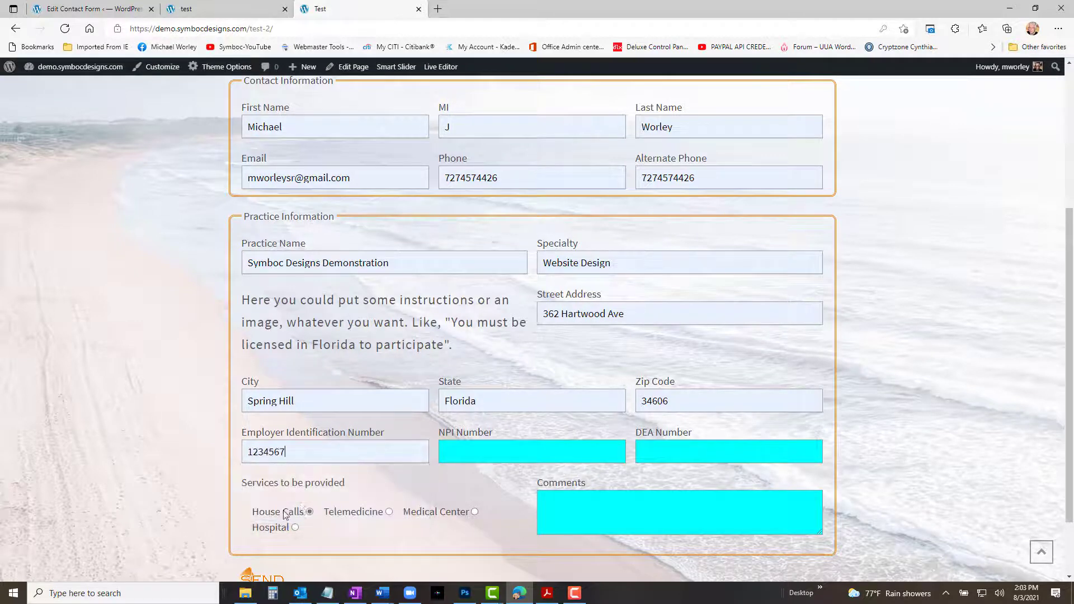
# Step: Pick the saved NPI and DEA Number 234567, type a comment, and submit the form
pyautogui.click(473, 453)
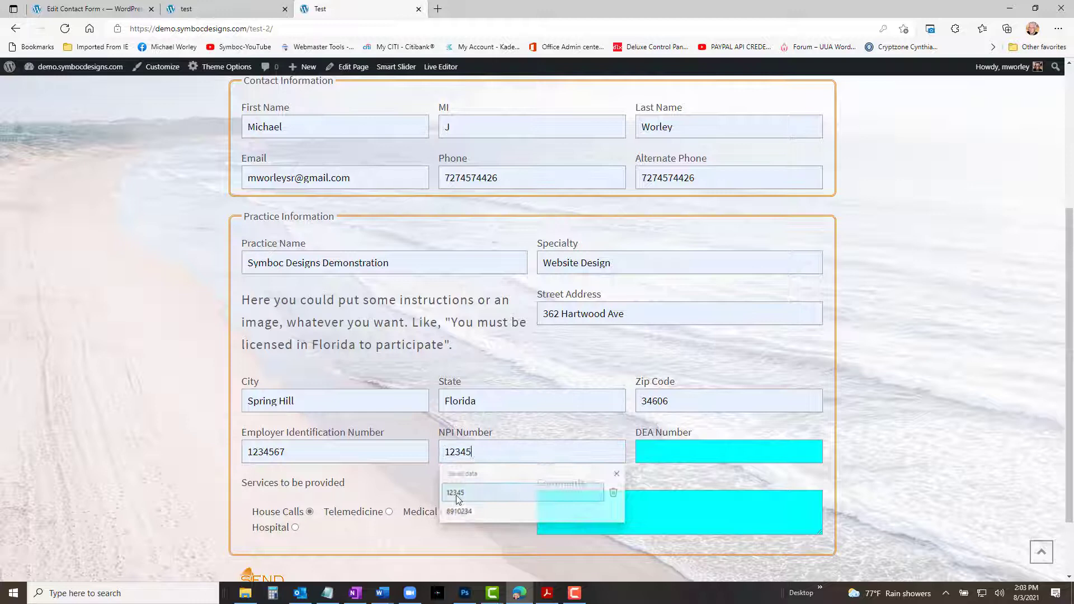
pyautogui.click(457, 495)
pyautogui.click(734, 454)
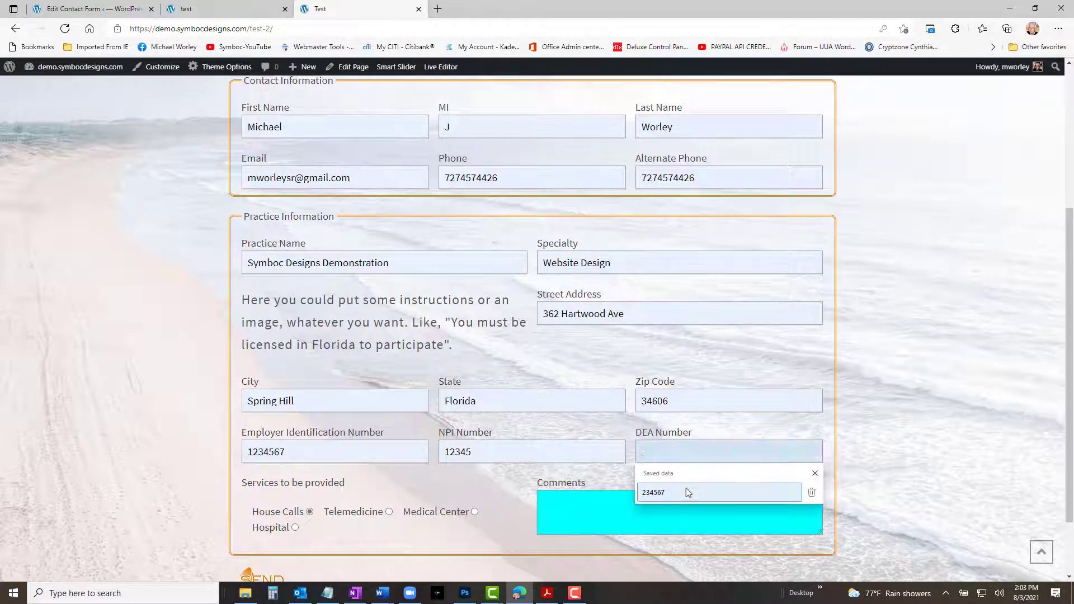
pyautogui.click(683, 491)
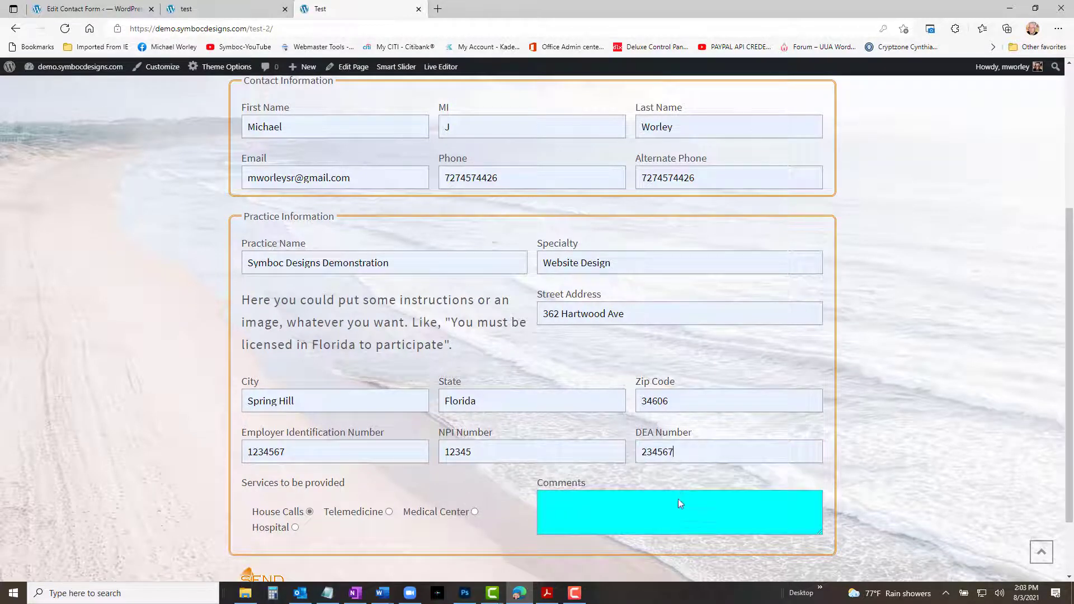
pyautogui.click(668, 507)
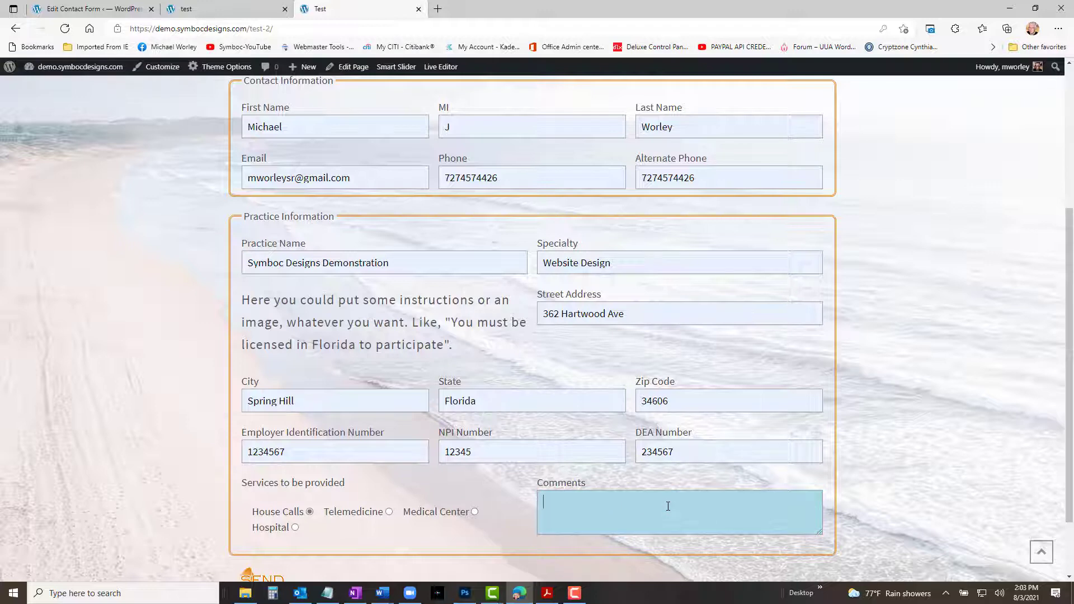
pyautogui.write("wertyuikl;'cvbnm ,hjk,")
pyautogui.scroll(-2, 667, 506)
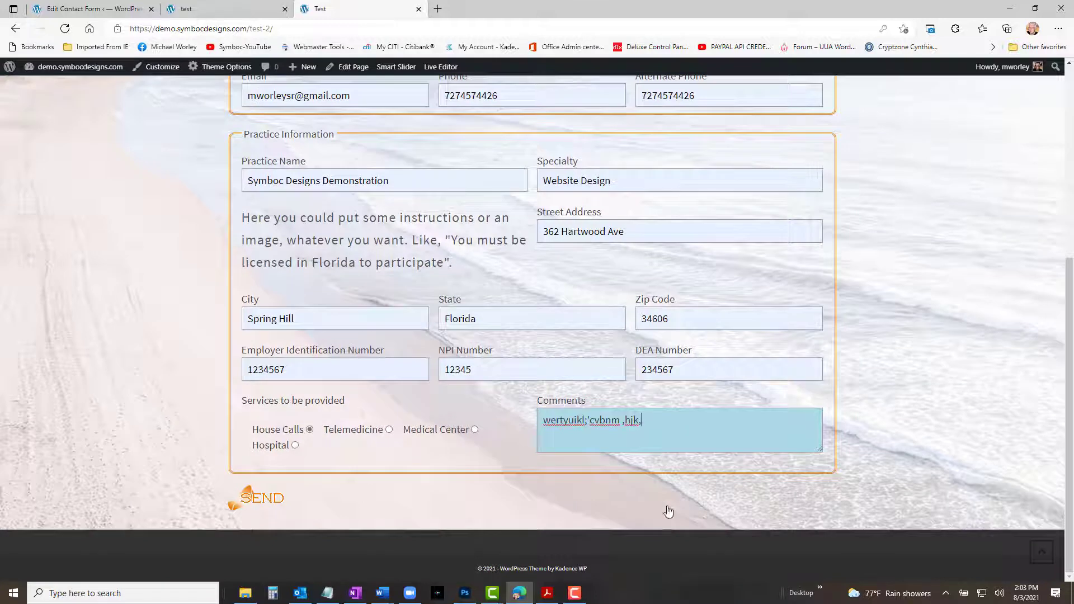
pyautogui.click(270, 500)
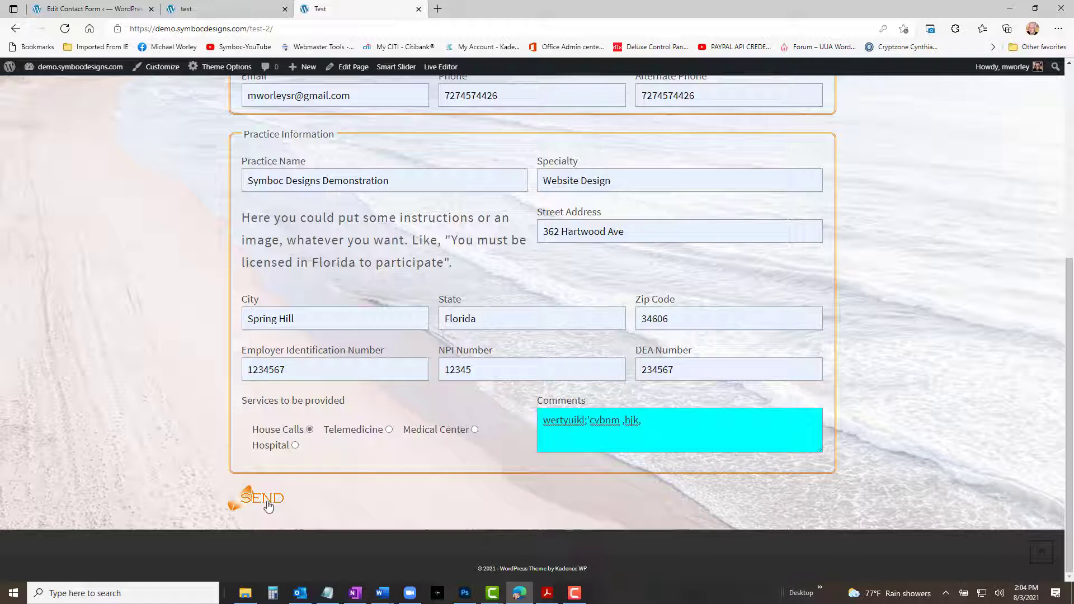
pyautogui.click(268, 505)
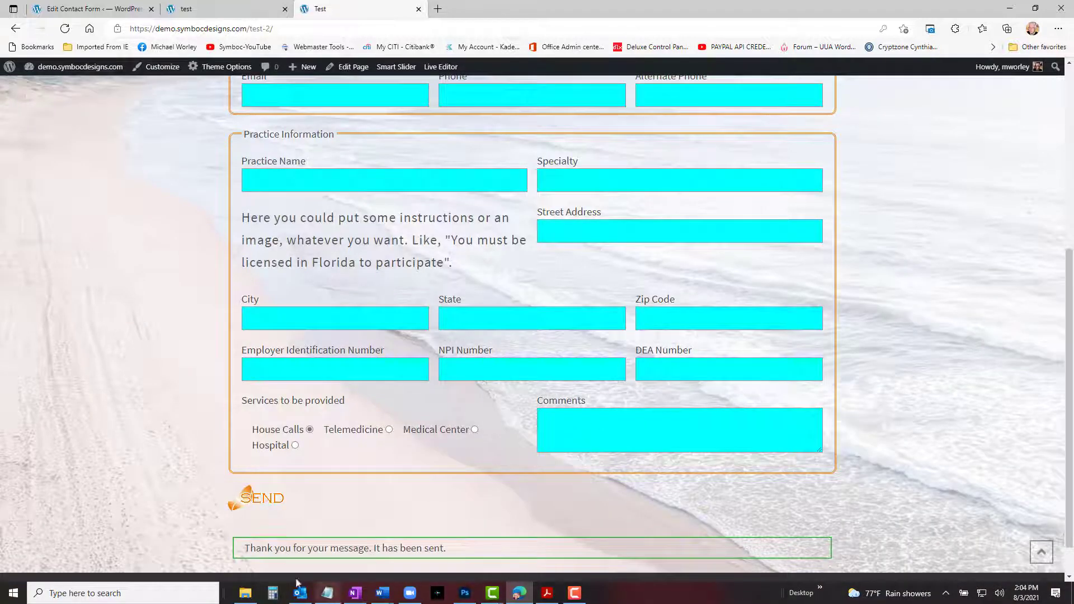
# Step: Fetch new mail in Outlook and view the Demo CF7 Email's Personal and Practice Information tables
pyautogui.click(301, 594)
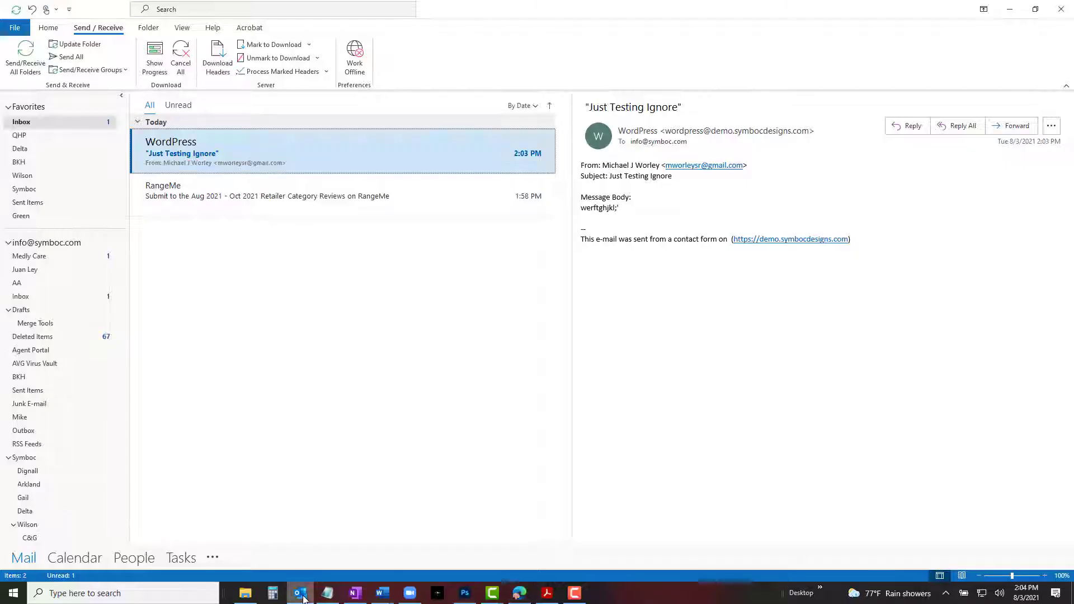
pyautogui.click(30, 51)
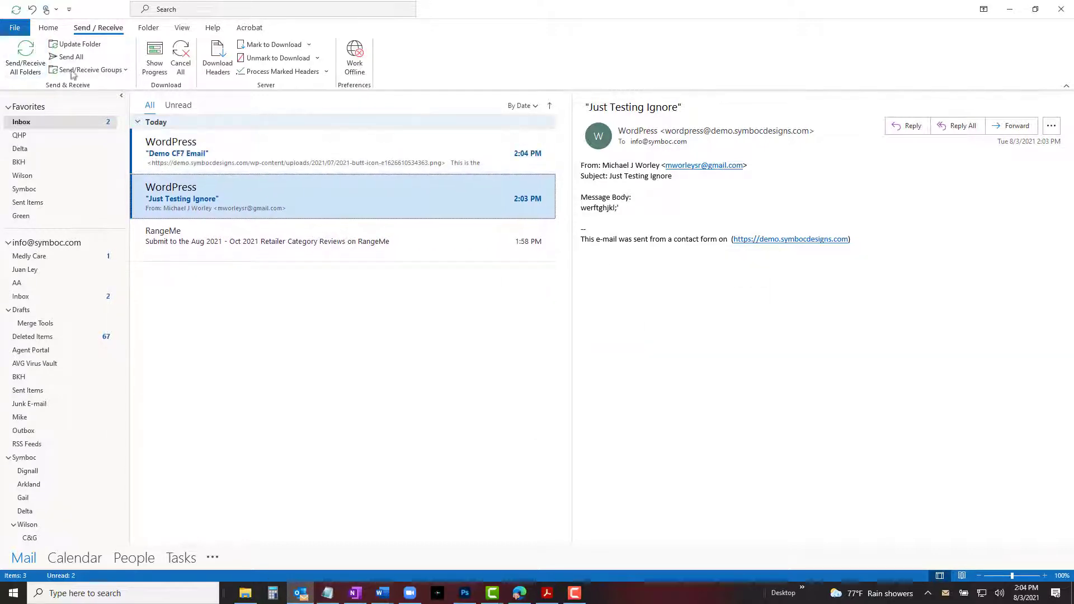
pyautogui.click(207, 165)
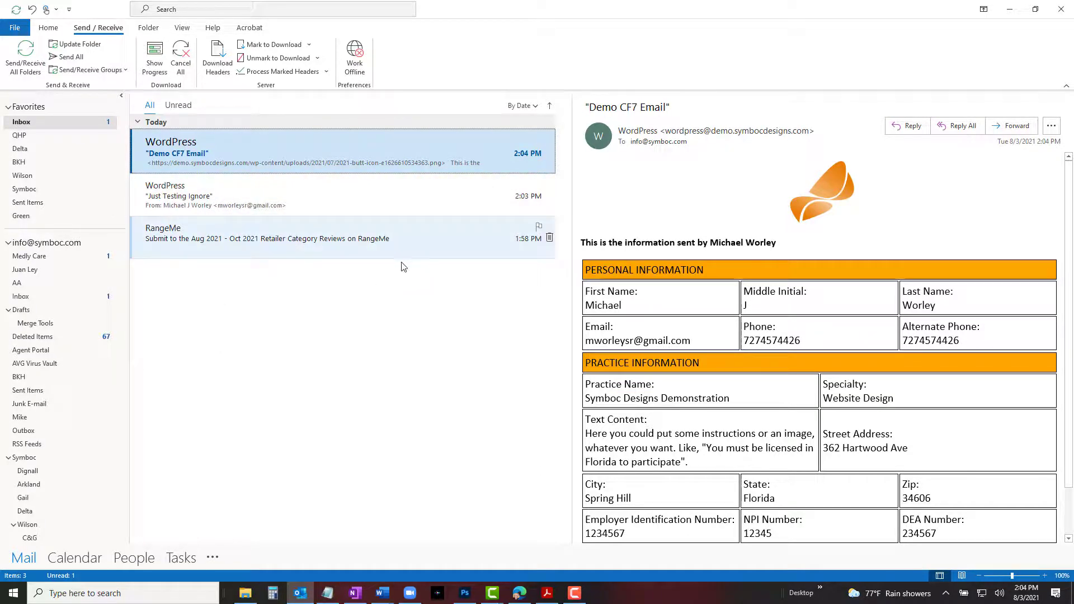
pyautogui.scroll(-1, 658, 293)
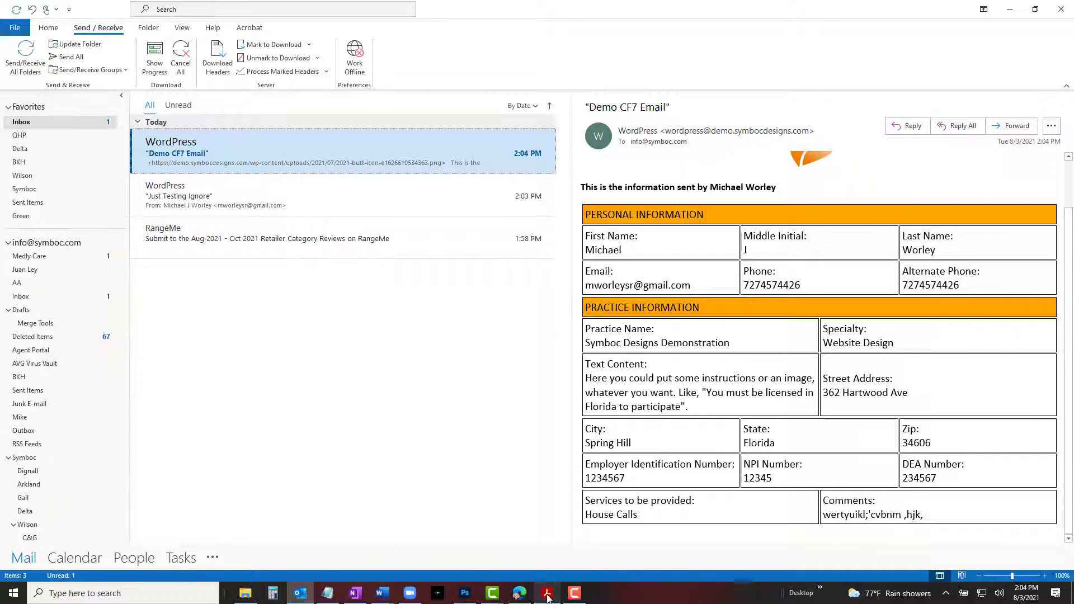
pyautogui.moveTo(548, 598)
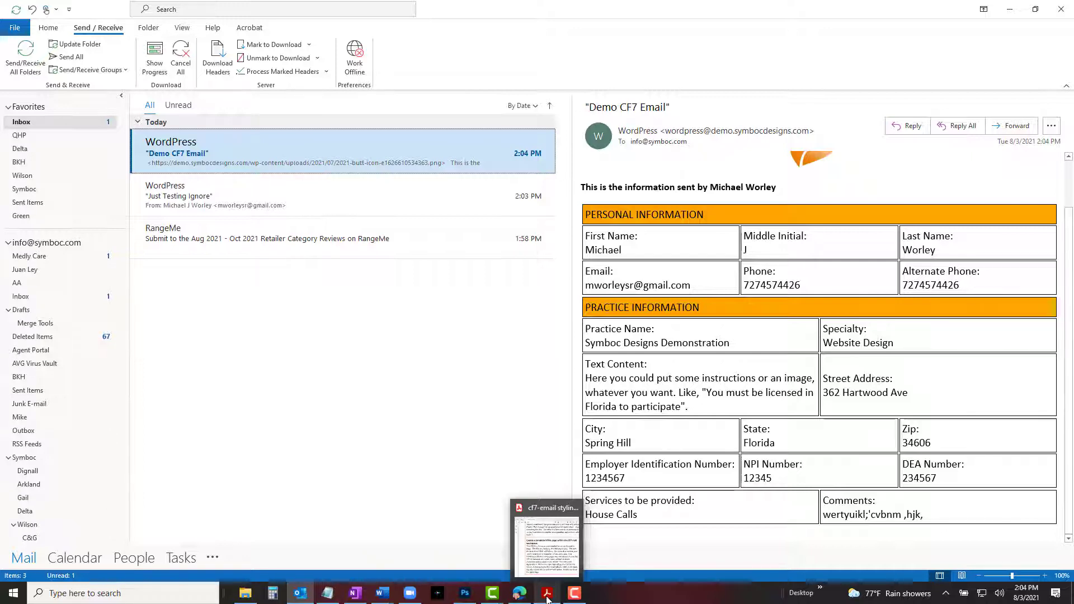
# Step: Return to the styling guide at 'Create a complete HTML page within the CF7 mail workspace'
pyautogui.click(547, 598)
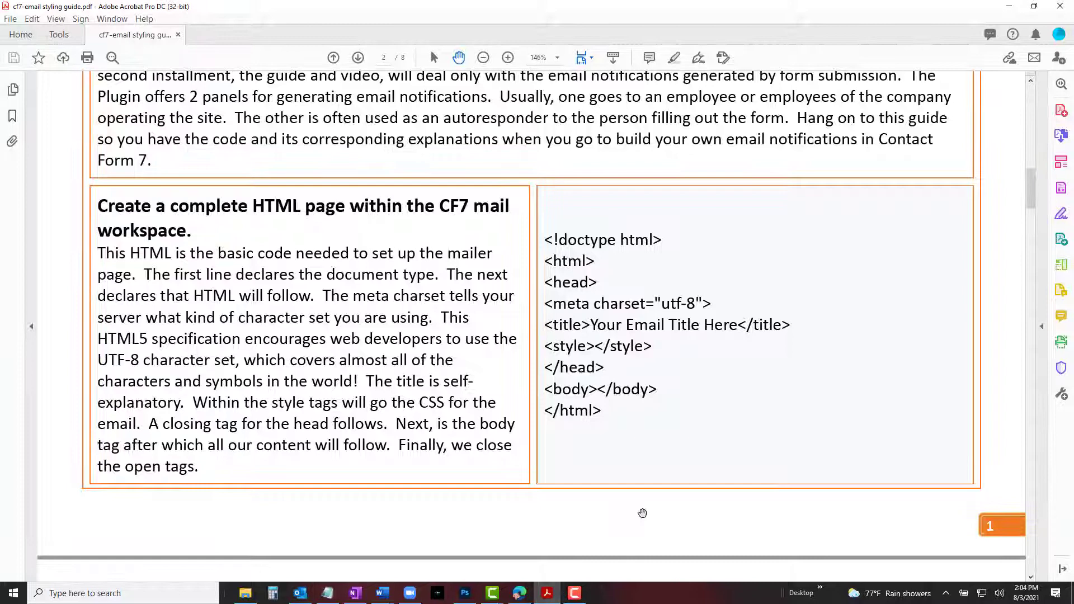
pyautogui.scroll(3, 642, 513)
pyautogui.scroll(-3, 642, 513)
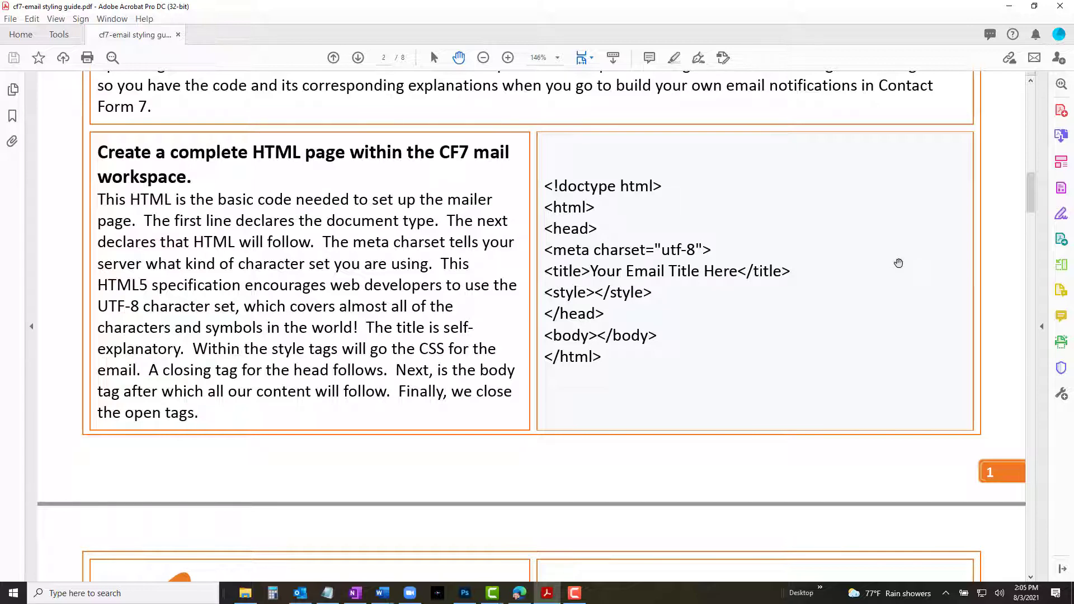
# Step: Read the guide's CSS and image sections, ending at the #ffa500 PERSONAL INFORMATION header-band code
pyautogui.scroll(-5, 899, 263)
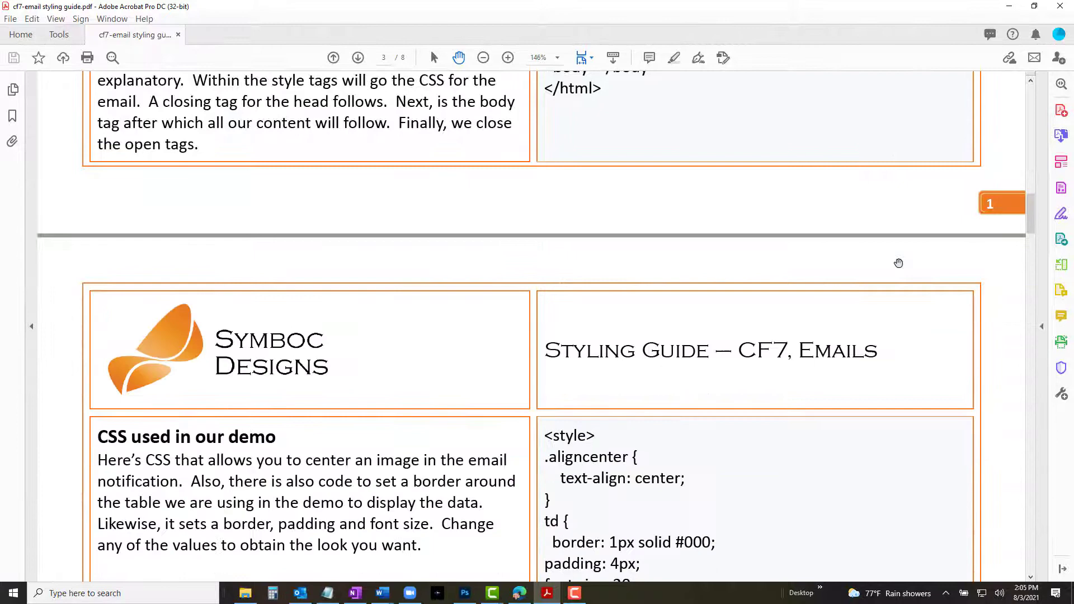
pyautogui.scroll(3, 898, 263)
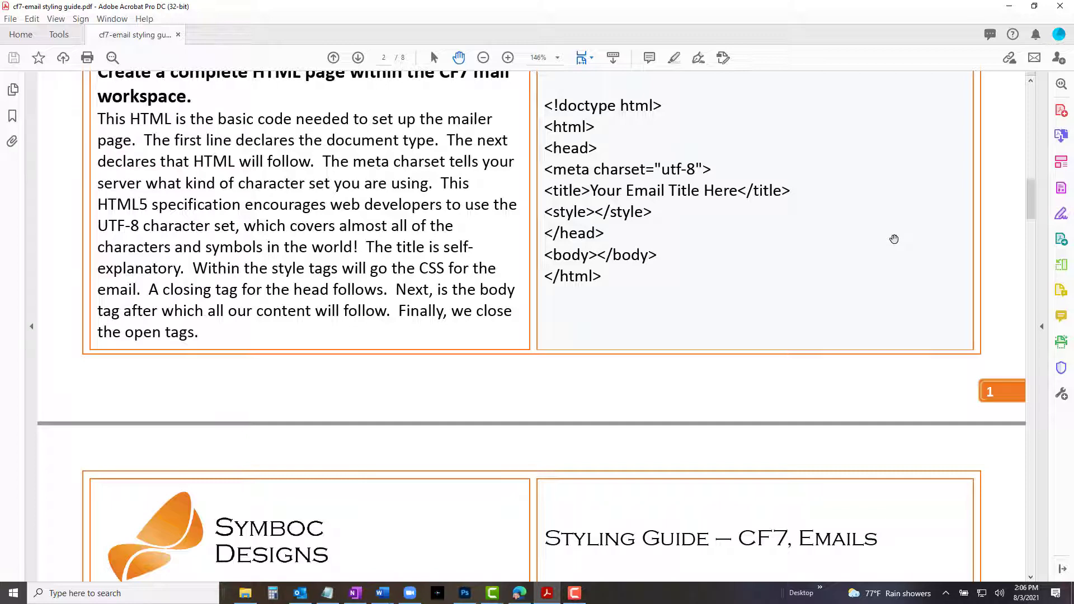
pyautogui.scroll(-7, 894, 239)
pyautogui.scroll(-5, 894, 239)
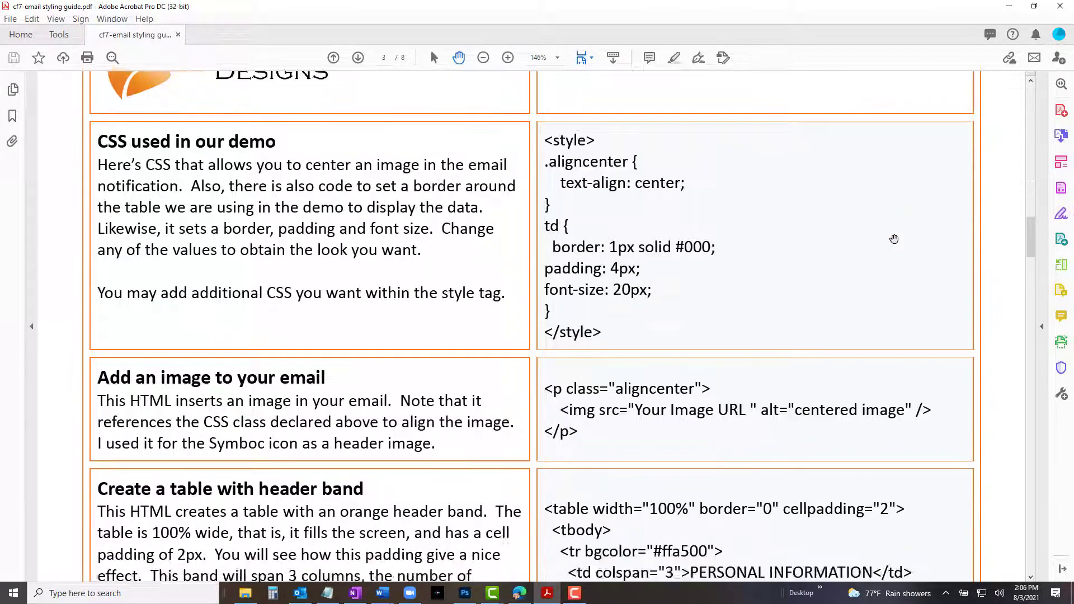
pyautogui.scroll(2, 895, 239)
pyautogui.scroll(-1, 894, 239)
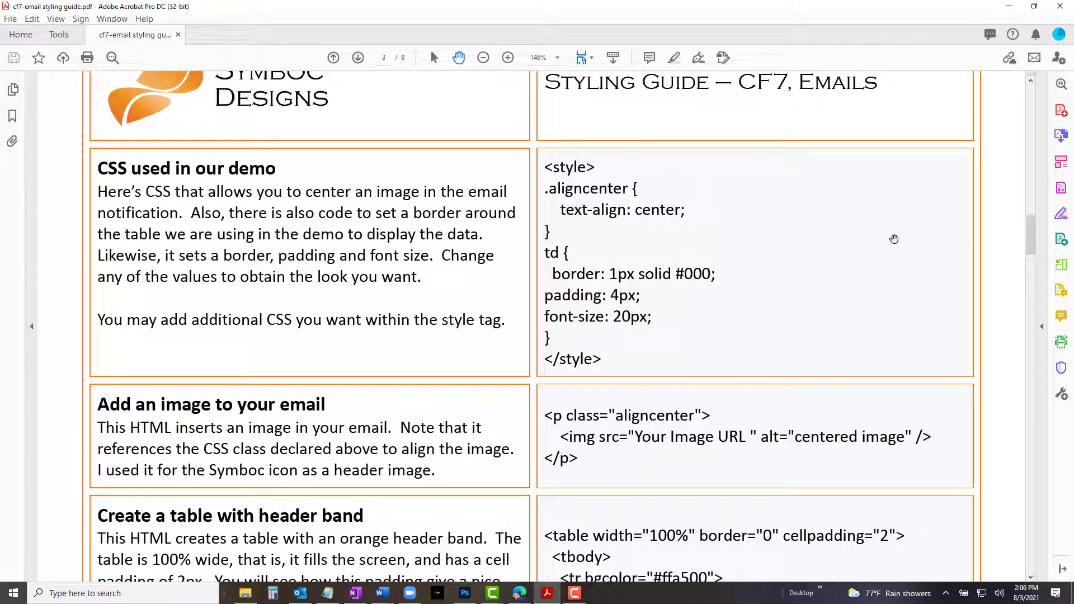
pyautogui.scroll(-5, 894, 239)
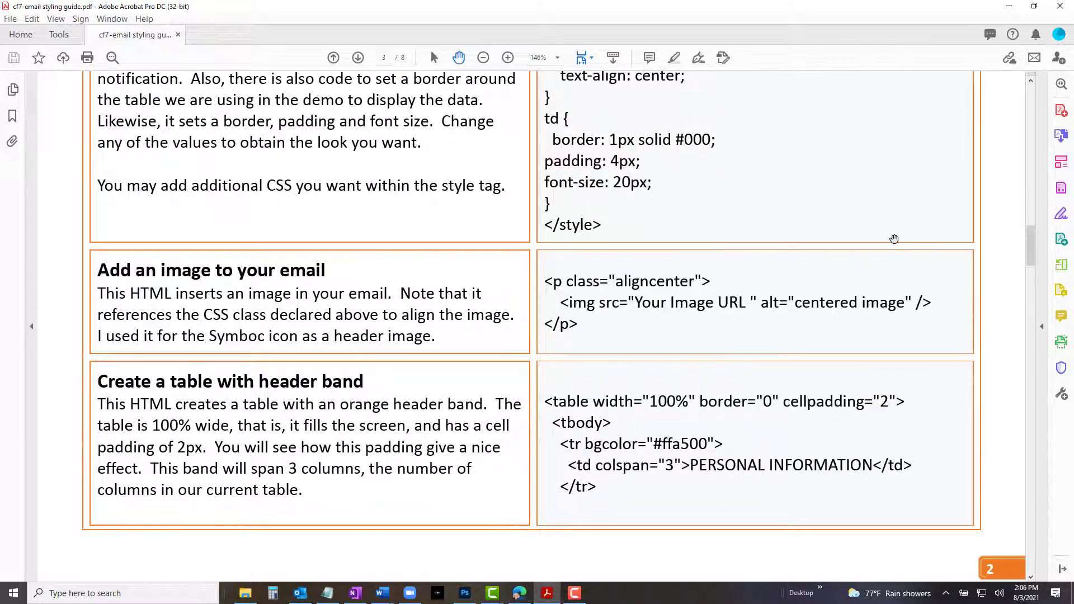
pyautogui.scroll(-3, 894, 239)
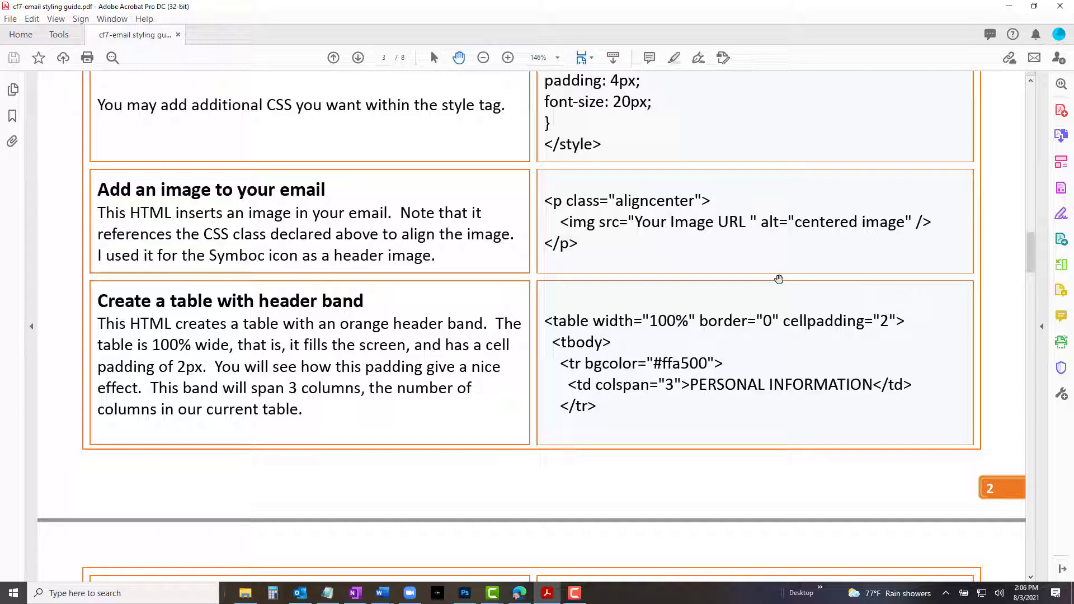
pyautogui.scroll(-3, 779, 280)
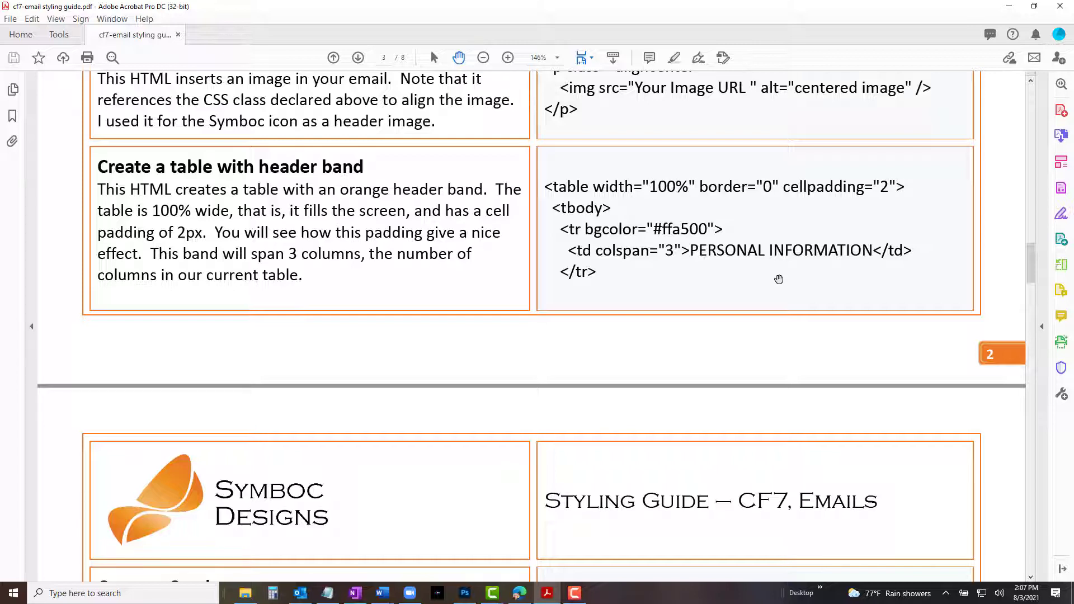
pyautogui.scroll(-2, 779, 279)
pyautogui.scroll(1, 779, 279)
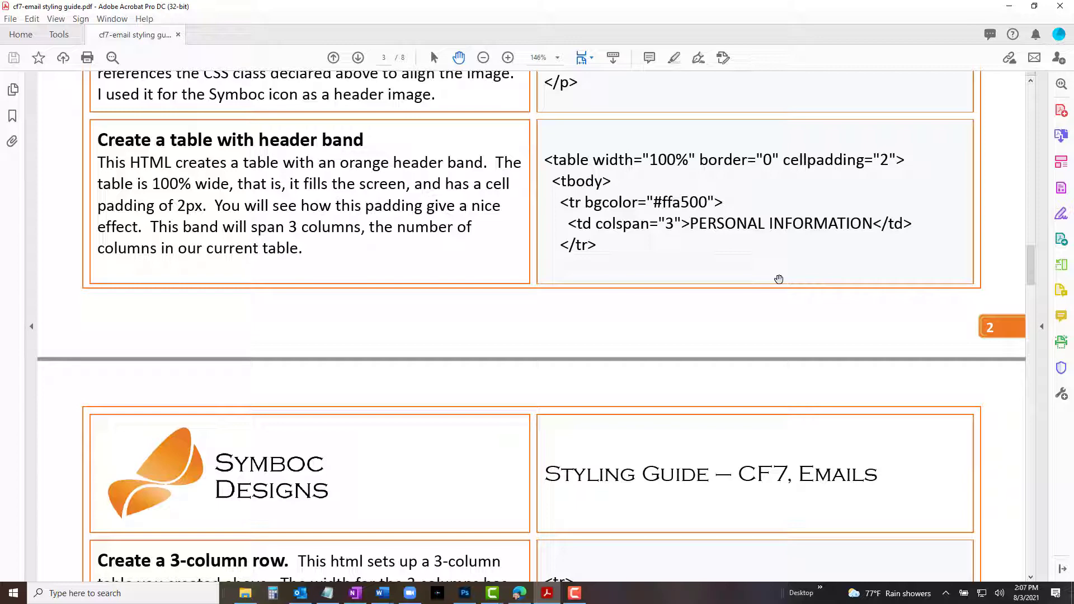
# Step: Scroll the guide to page 4's 3-column and 2-column row code
pyautogui.scroll(-10, 779, 279)
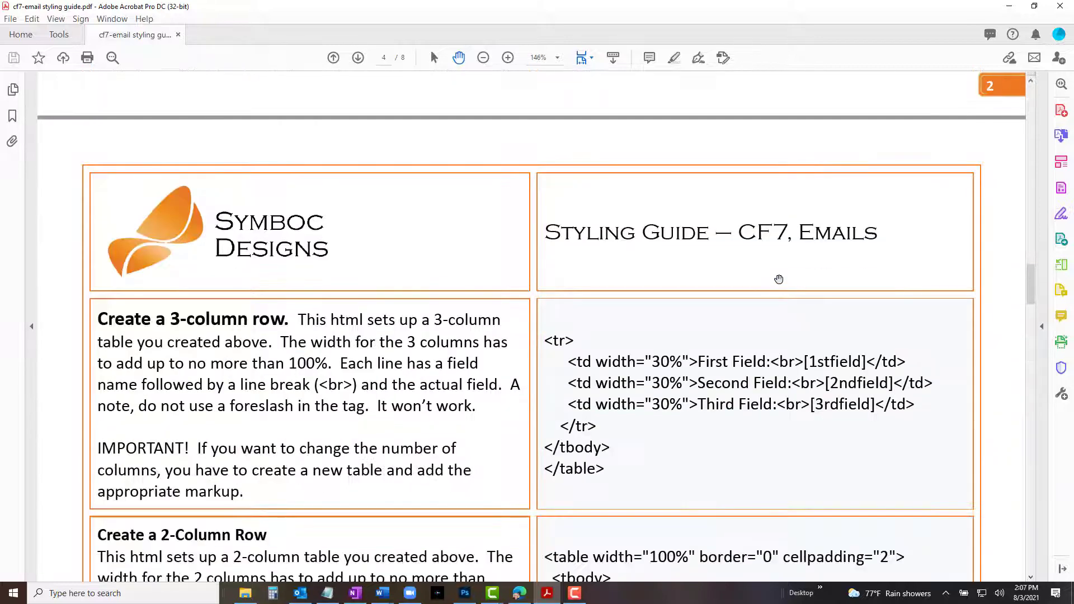
pyautogui.scroll(-3, 779, 279)
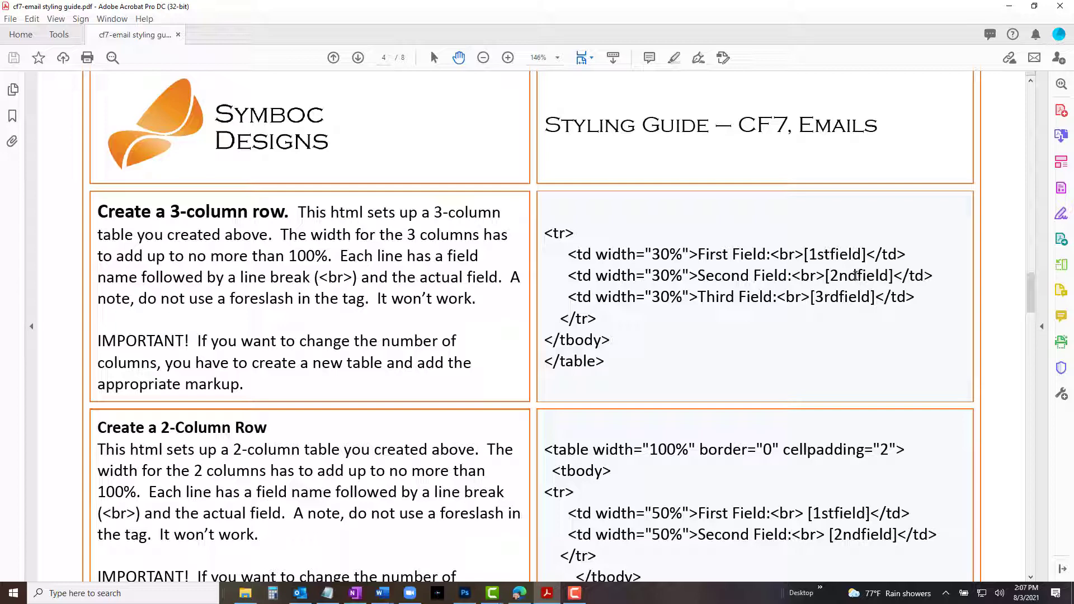
pyautogui.scroll(-4, 856, 276)
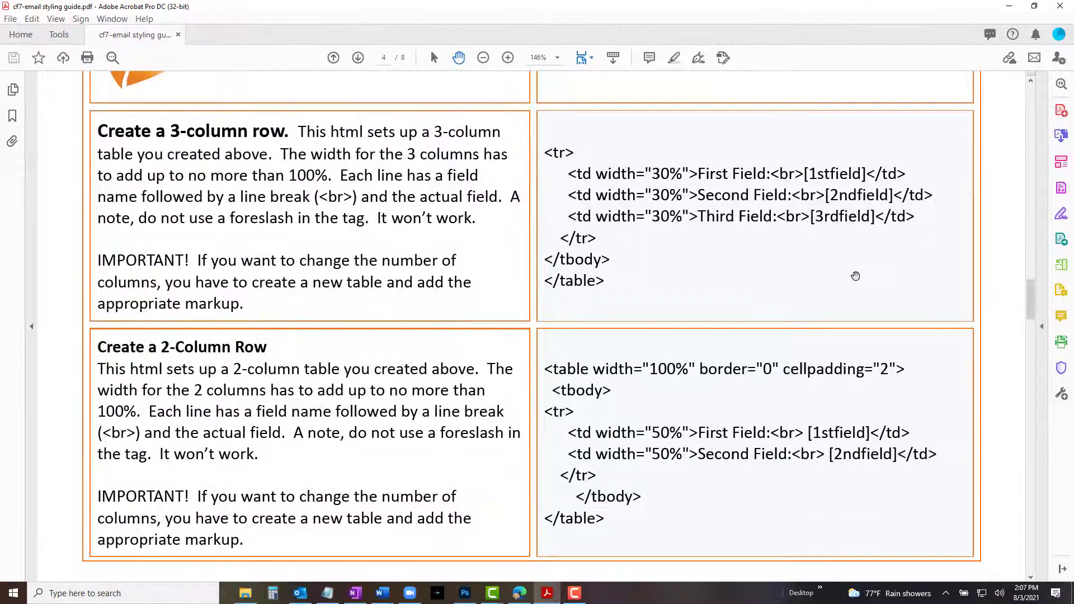
pyautogui.scroll(-2, 856, 275)
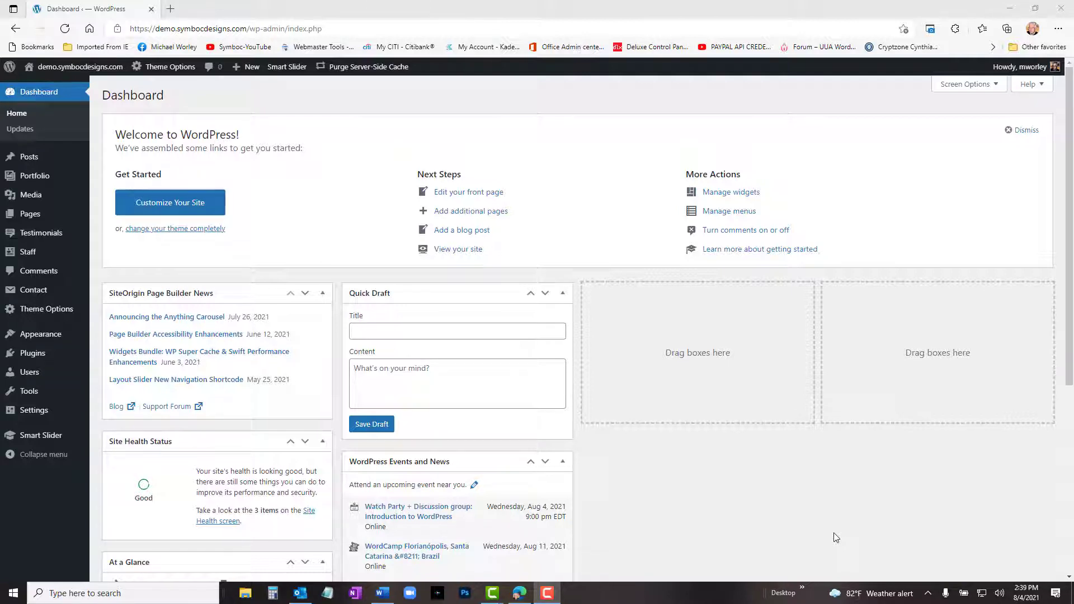
# Step: Duplicate the Styled contact form from the contact forms list
pyautogui.moveTo(43, 294)
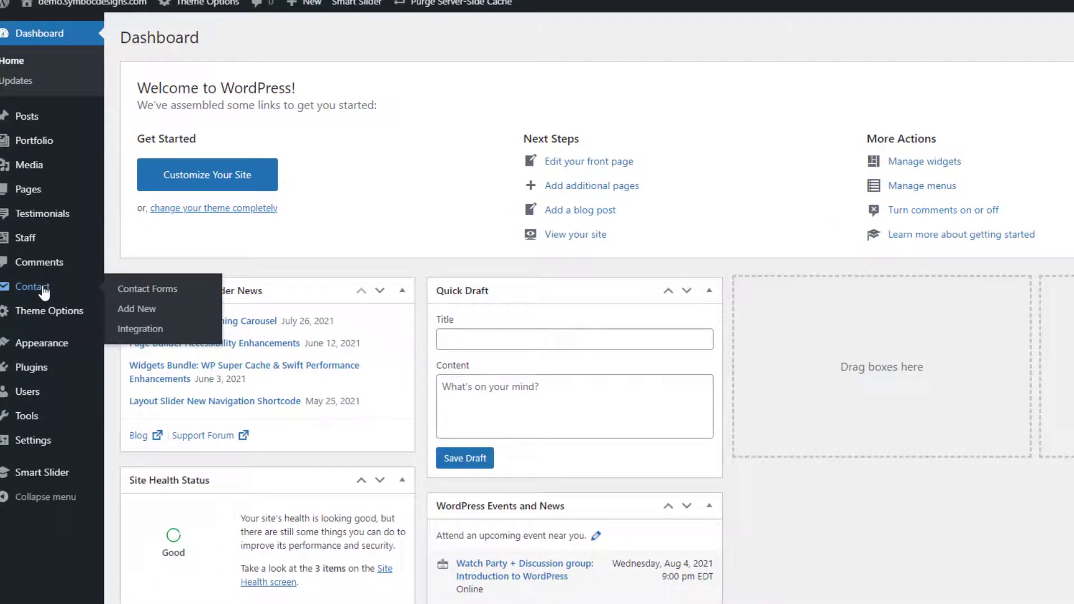
pyautogui.click(43, 292)
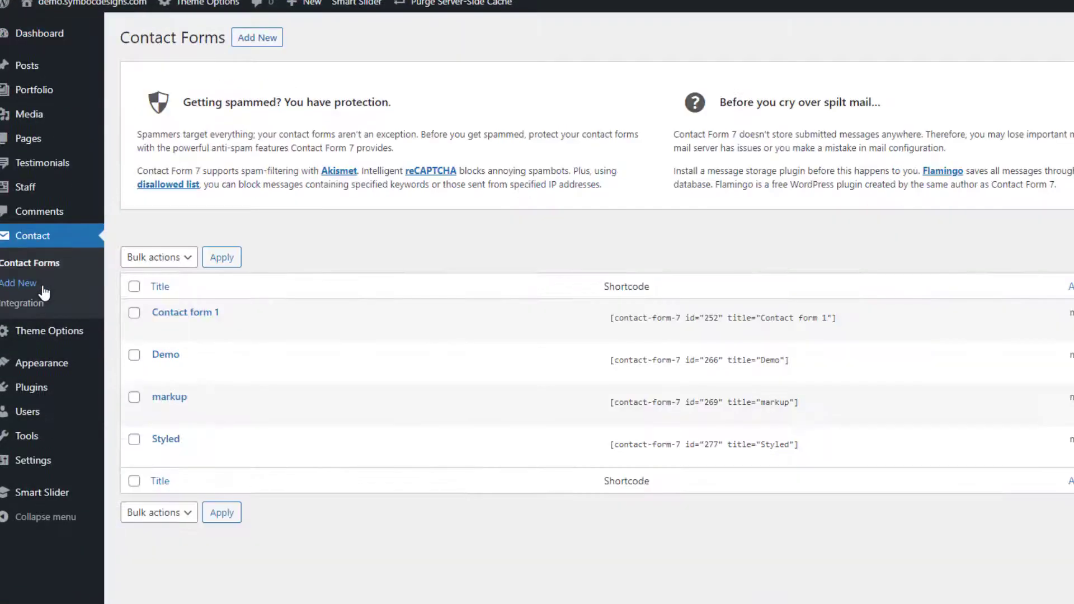
pyautogui.click(192, 459)
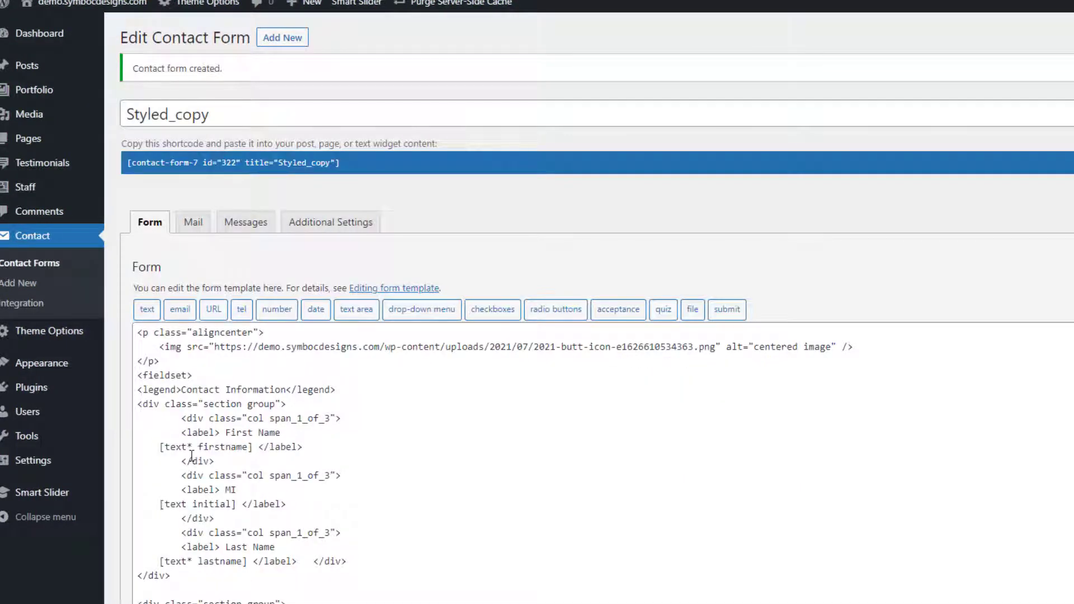
# Step: Rename the copy from Styled_copy to 'Email Demo' and save it
pyautogui.moveTo(216, 114); pyautogui.dragTo(1, 50)
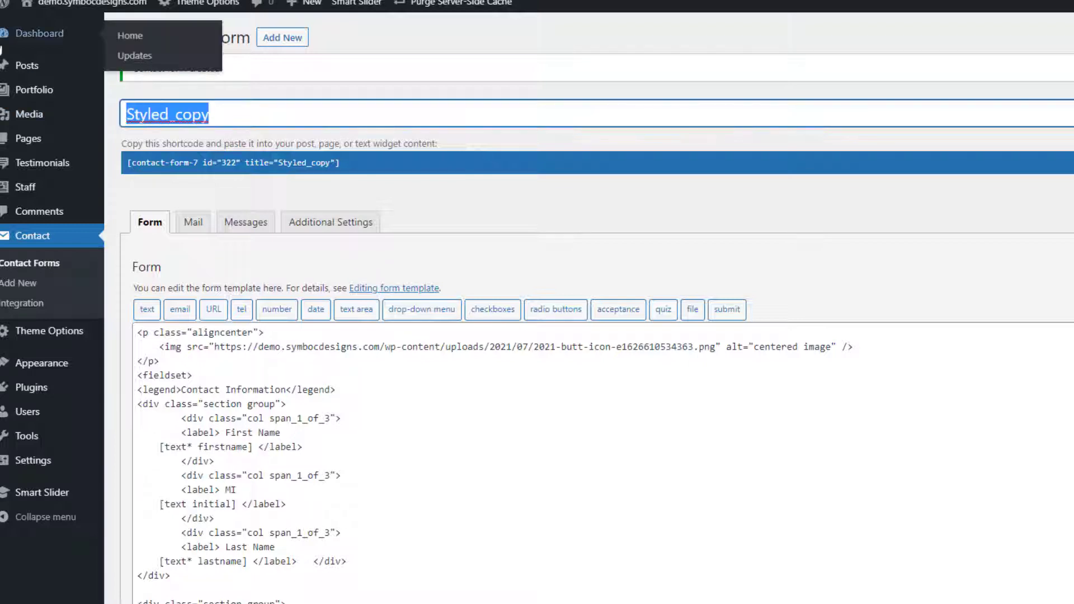
pyautogui.press('BackSpace')
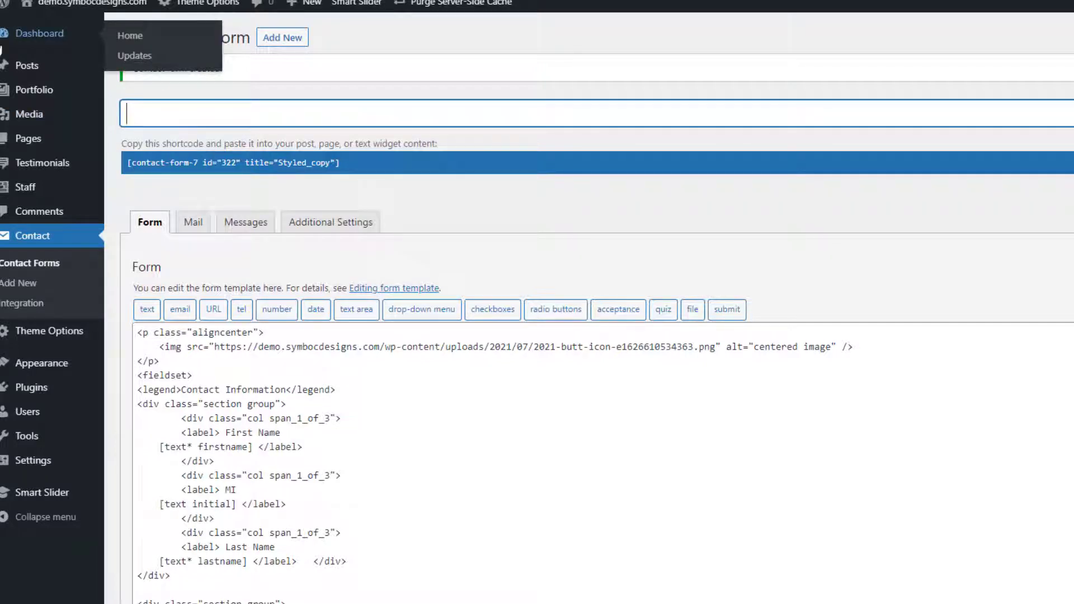
pyautogui.write('Email Demo')
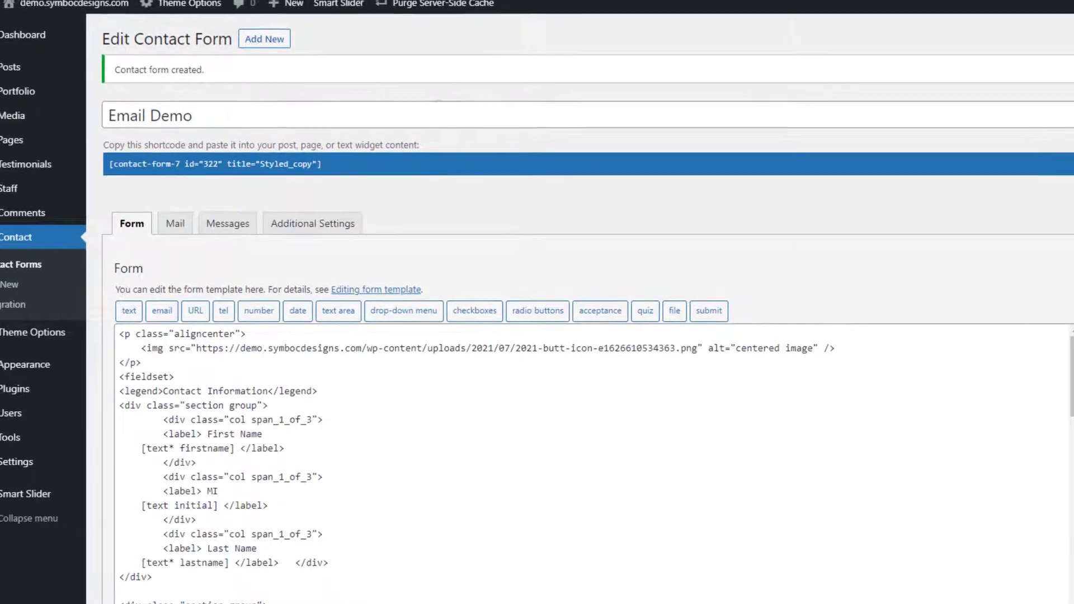
pyautogui.click(986, 202)
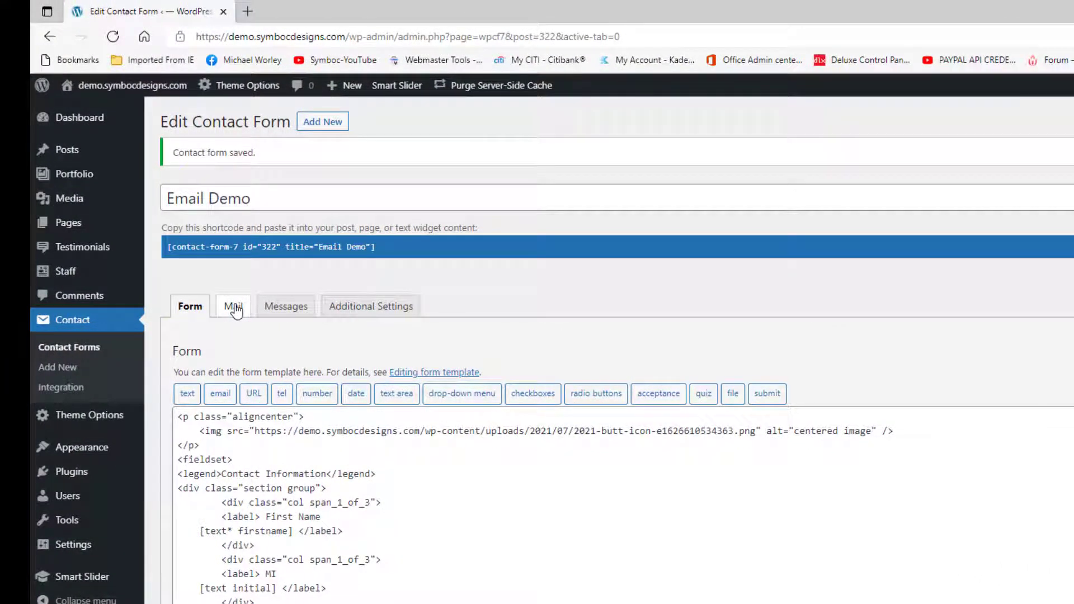
# Step: Delete all old HTML from the Mail message body and select the guide's basic HTML skeleton
pyautogui.click(234, 308)
pyautogui.scroll(-5, 640, 369)
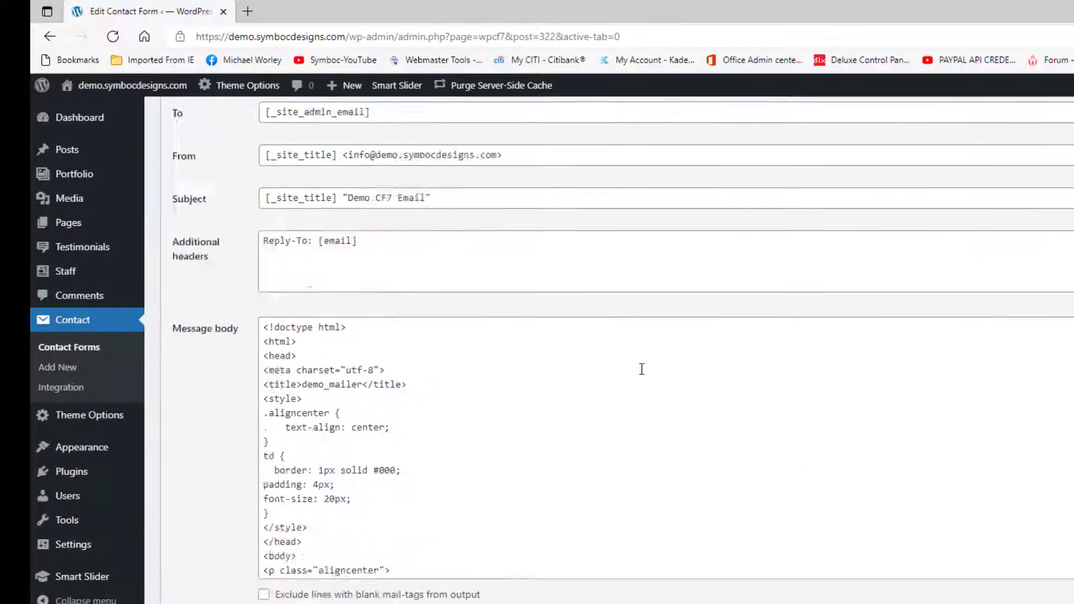
pyautogui.scroll(-1, 642, 369)
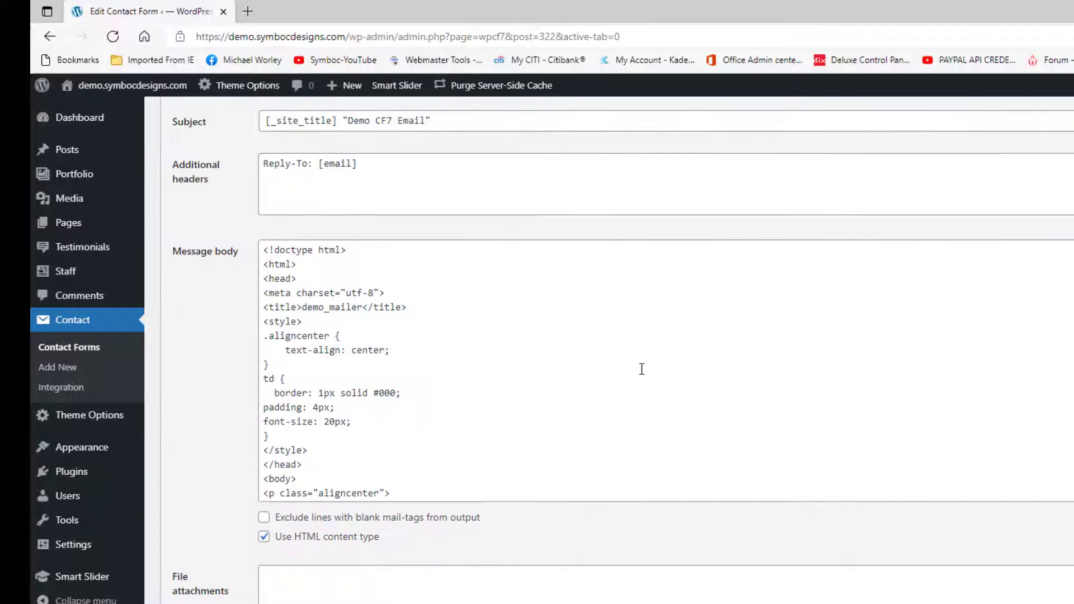
pyautogui.moveTo(264, 247); pyautogui.dragTo(902, 512)
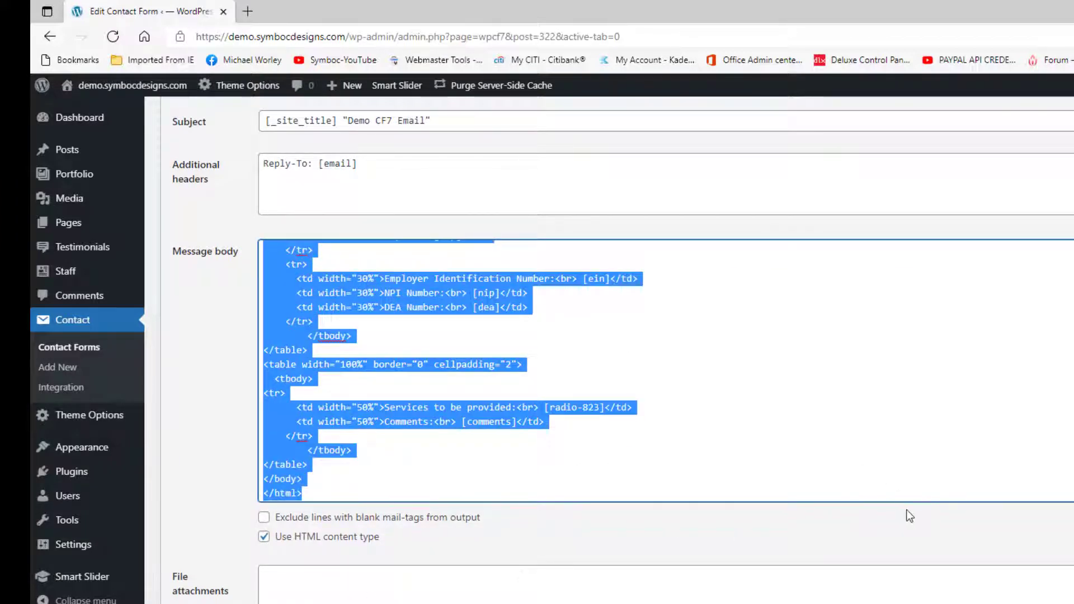
pyautogui.press('BackSpace')
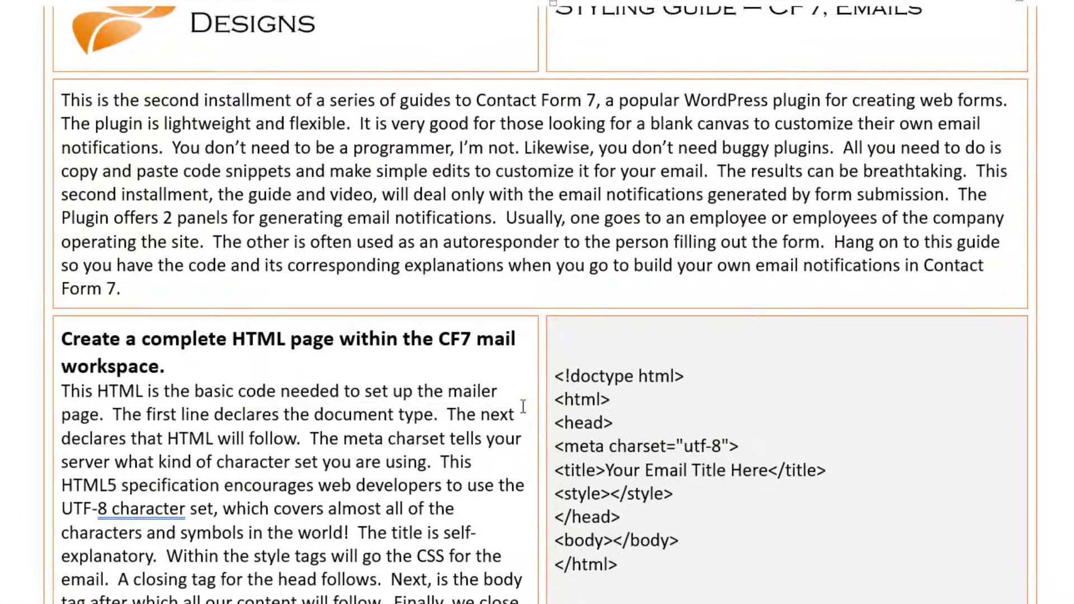
pyautogui.moveTo(559, 351); pyautogui.dragTo(610, 598)
pyautogui.hotkey('ctrl', 'c')
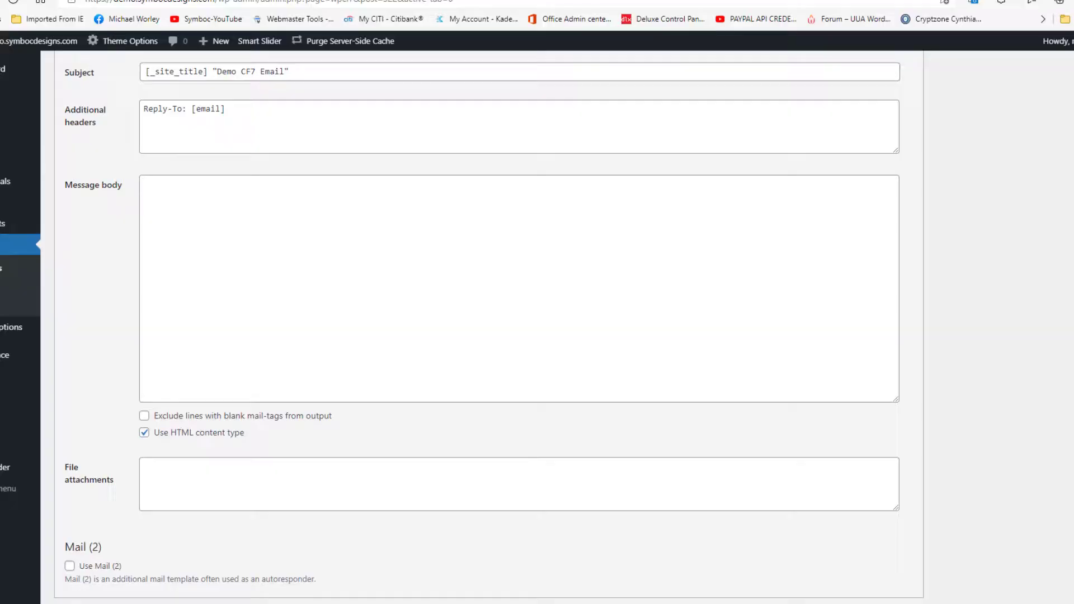
# Step: Paste the HTML skeleton into the message body and fill its style tag with the guide's aligncenter and td CSS
pyautogui.click(143, 185)
pyautogui.hotkey('ctrl', 'v')
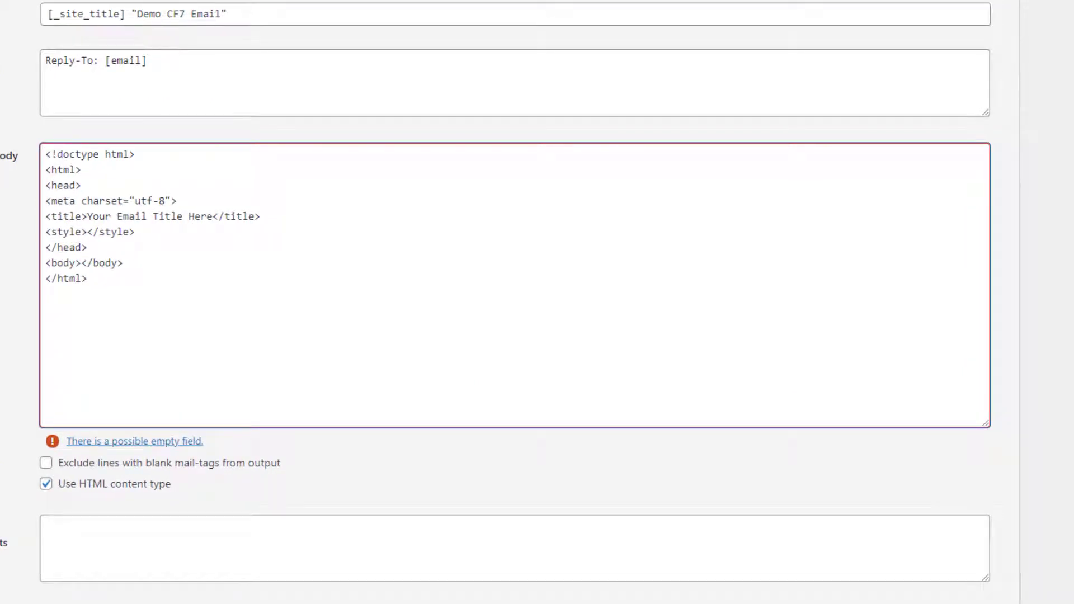
pyautogui.click(325, 600)
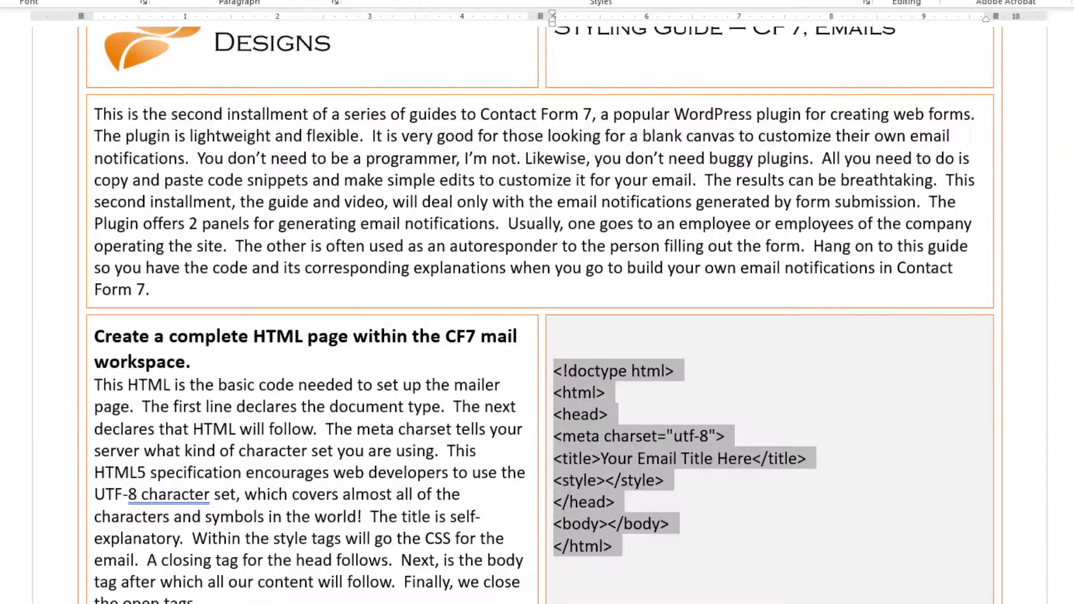
pyautogui.scroll(-8, 815, 417)
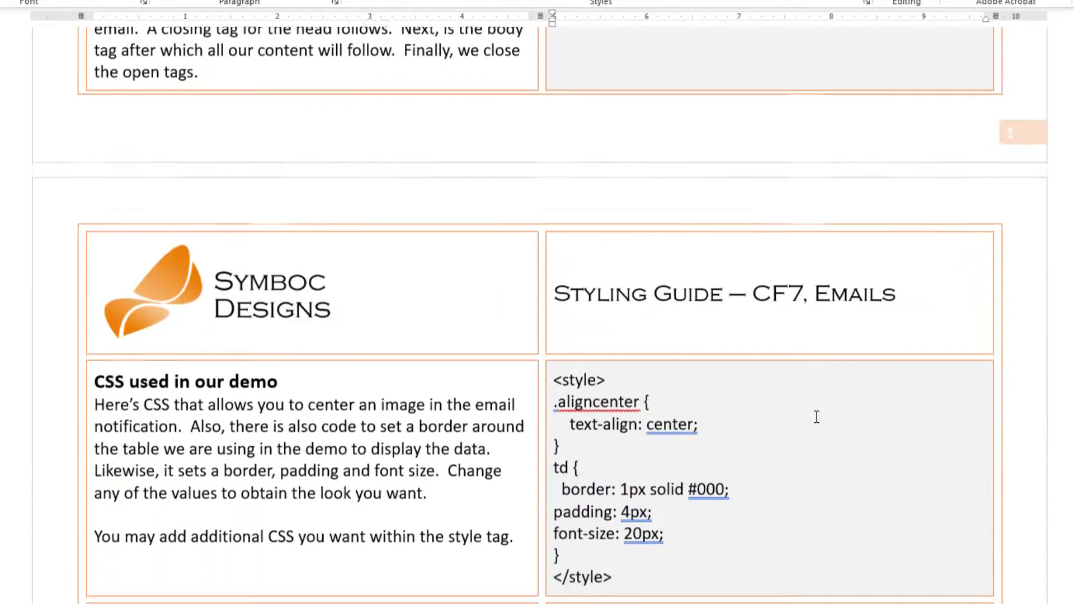
pyautogui.scroll(-2, 817, 417)
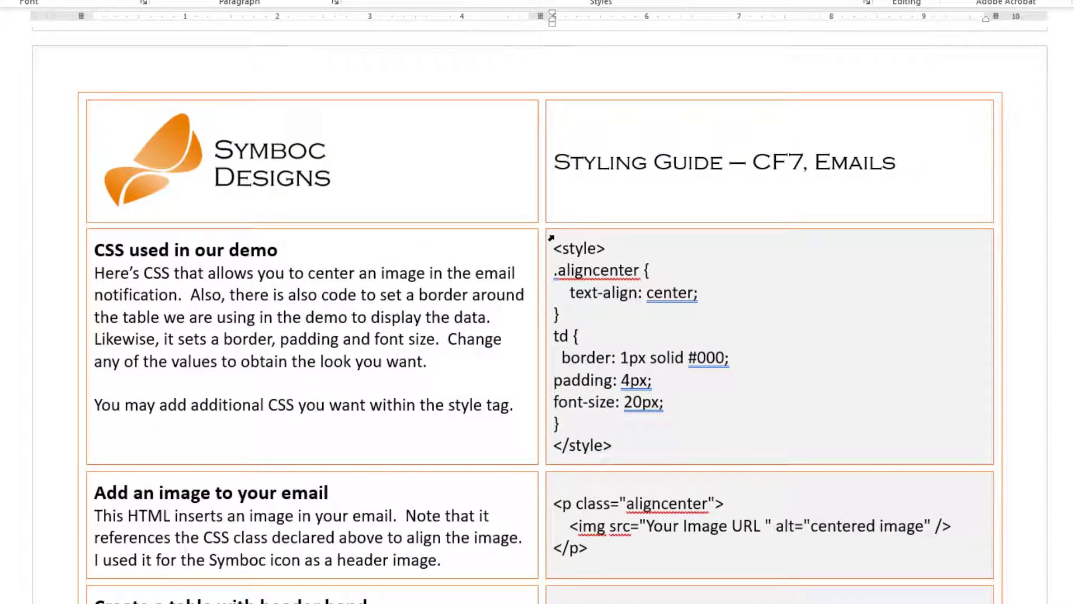
pyautogui.moveTo(555, 236); pyautogui.dragTo(686, 453)
pyautogui.hotkey('ctrl', 'c')
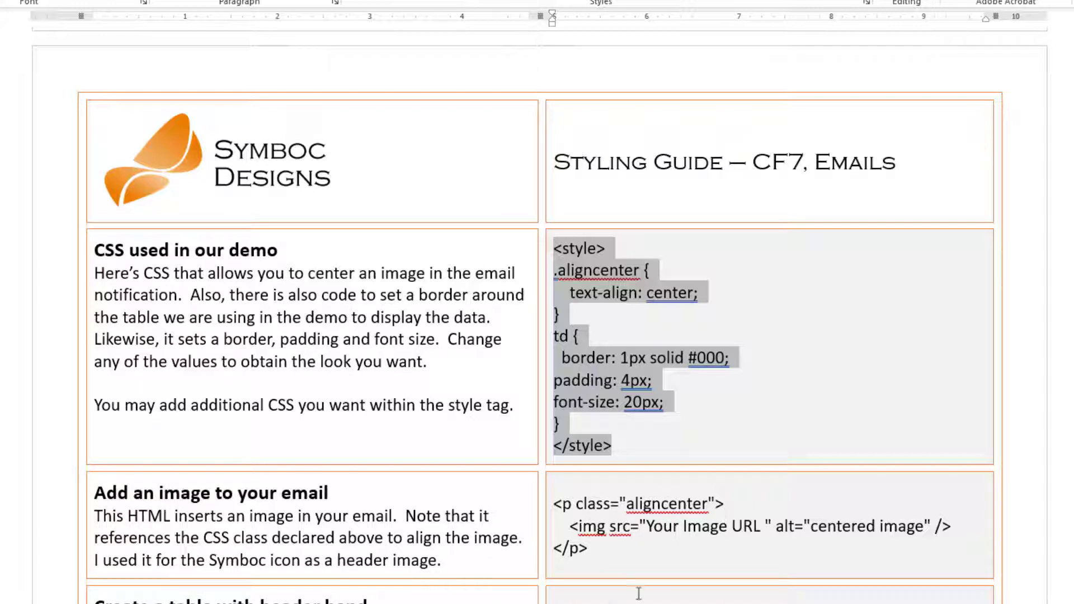
pyautogui.hotkey('alt', 'Tab')
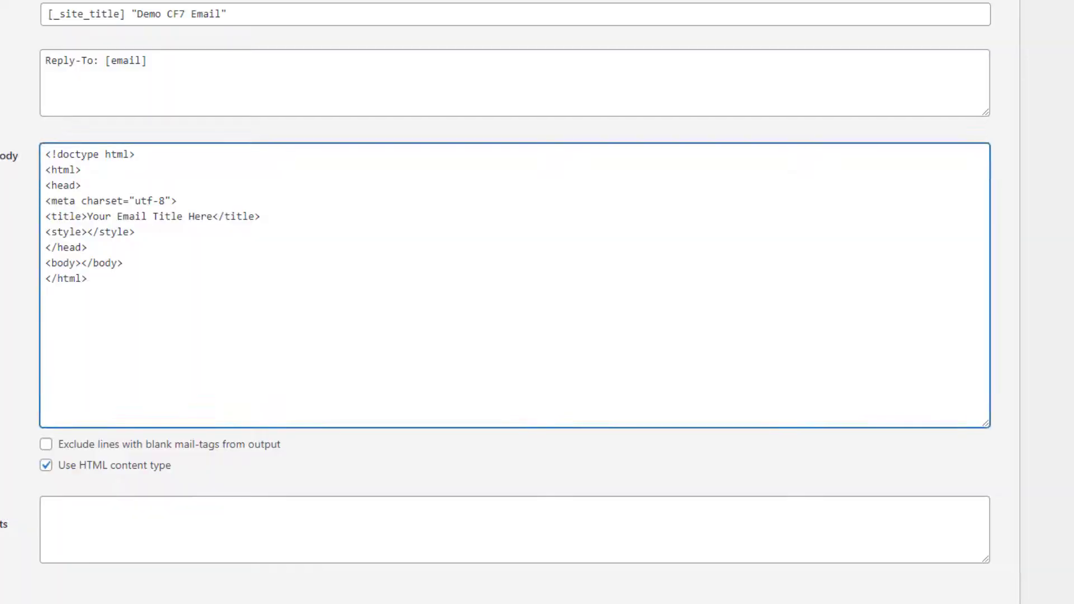
pyautogui.moveTo(145, 231); pyautogui.dragTo(21, 233)
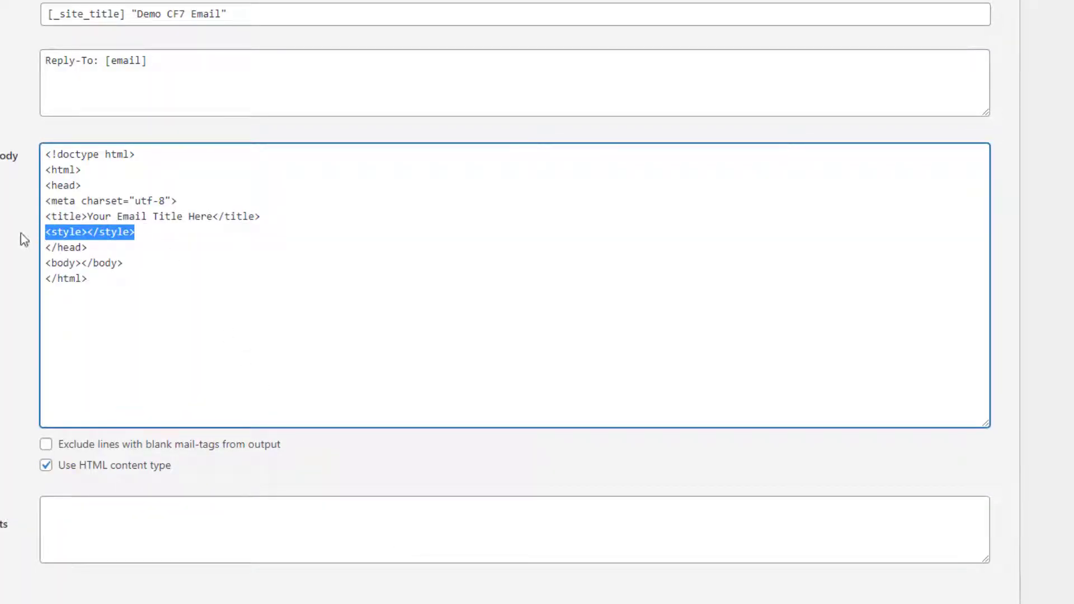
pyautogui.hotkey('ctrl', 'v')
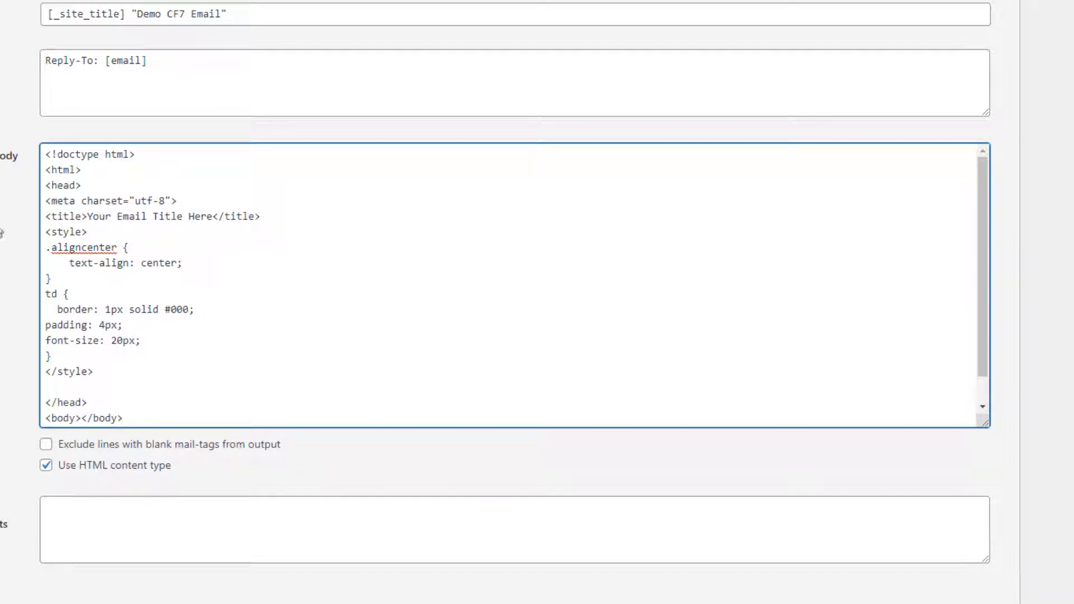
# Step: Copy the <p class="aligncenter"> header-image paragraph from the guide's example email markup
pyautogui.hotkey('alt', 'Tab')
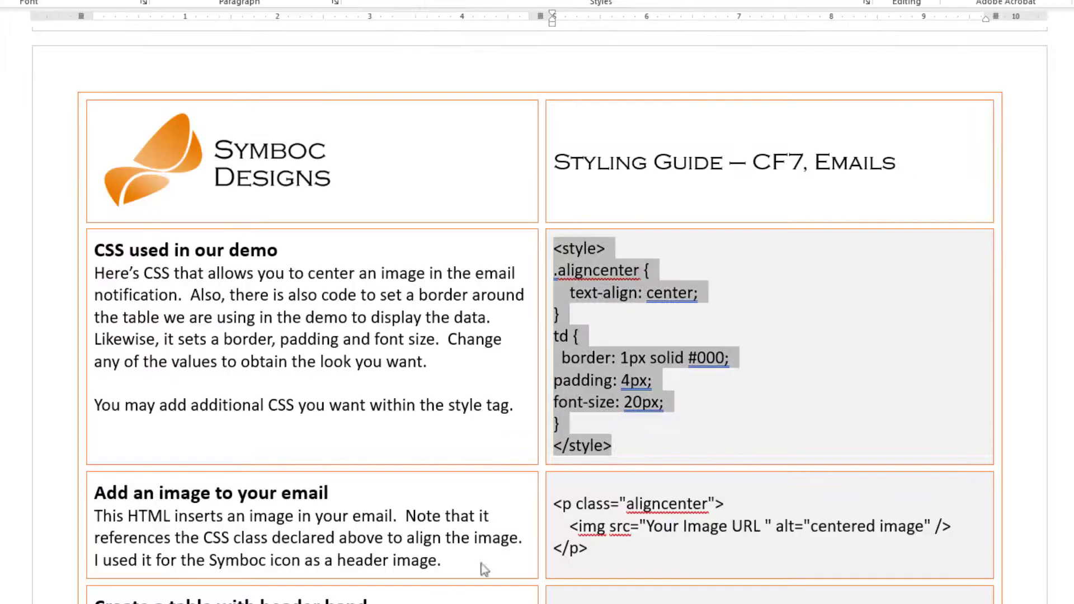
pyautogui.scroll(-15, 683, 388)
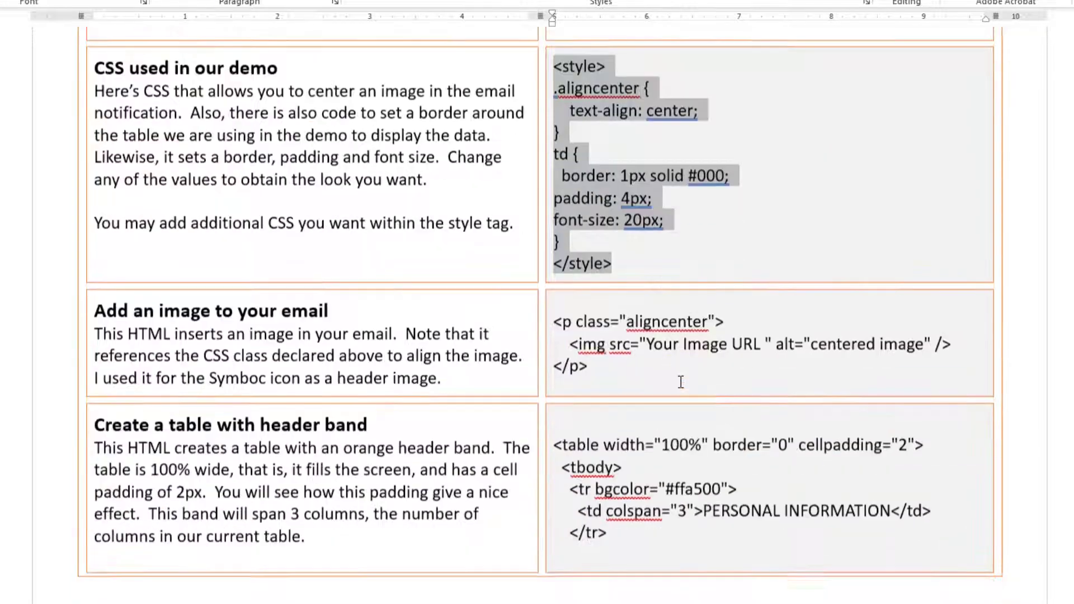
pyautogui.scroll(20, 679, 386)
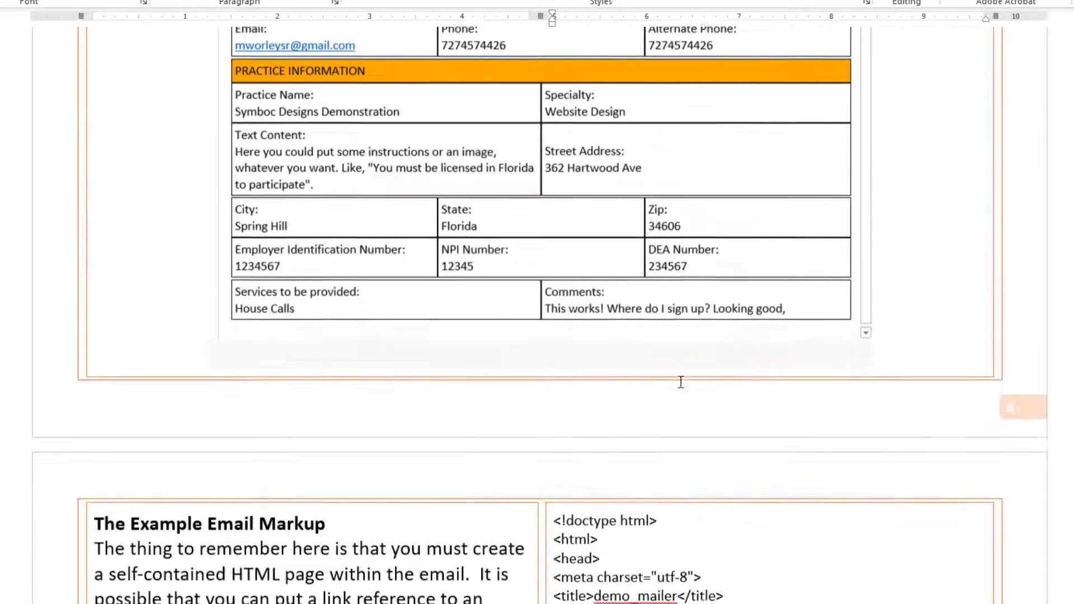
pyautogui.scroll(-5, 681, 384)
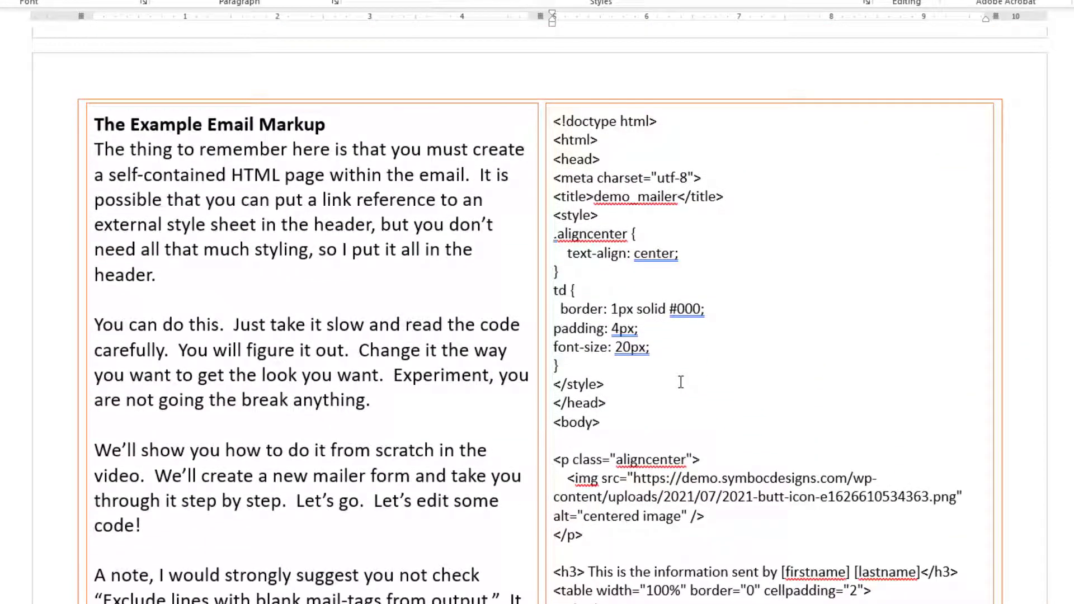
pyautogui.click(545, 532)
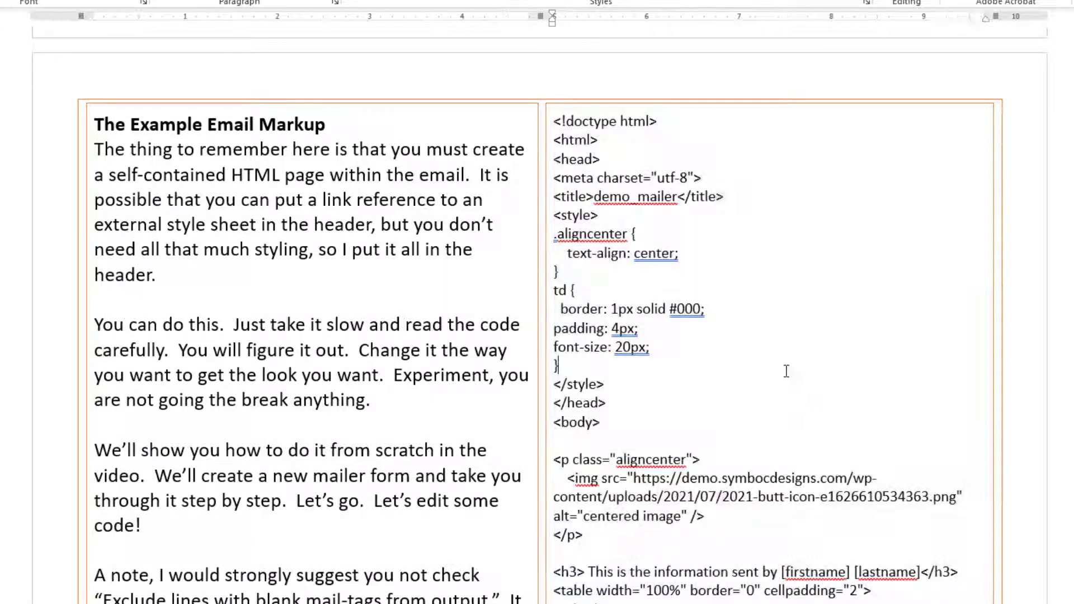
pyautogui.click(784, 369)
pyautogui.moveTo(553, 458); pyautogui.dragTo(602, 500)
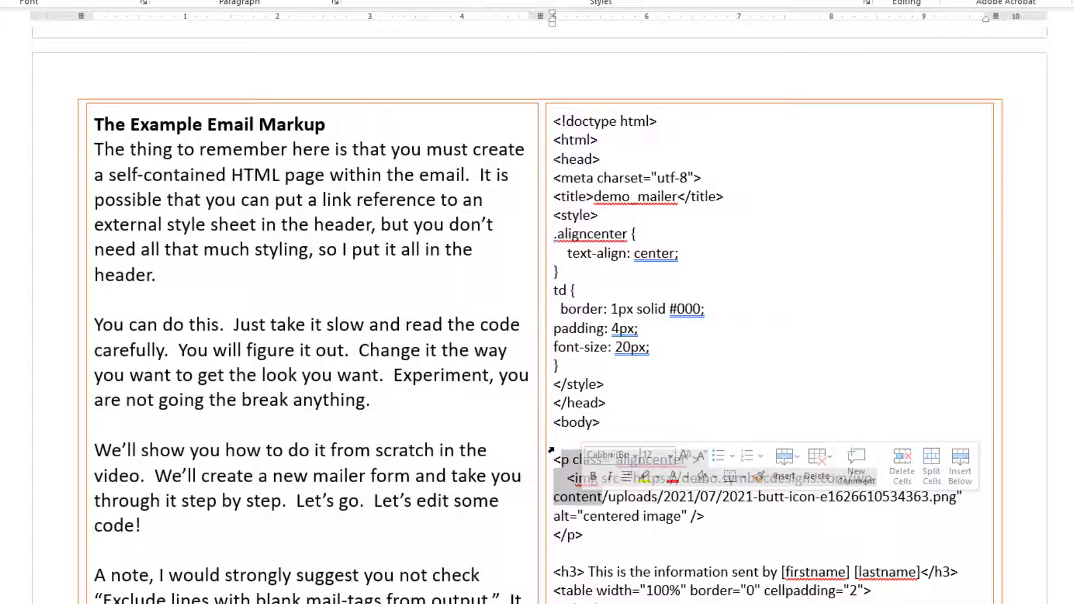
pyautogui.moveTo(554, 441); pyautogui.dragTo(598, 537)
pyautogui.hotkey('ctrl', 'c')
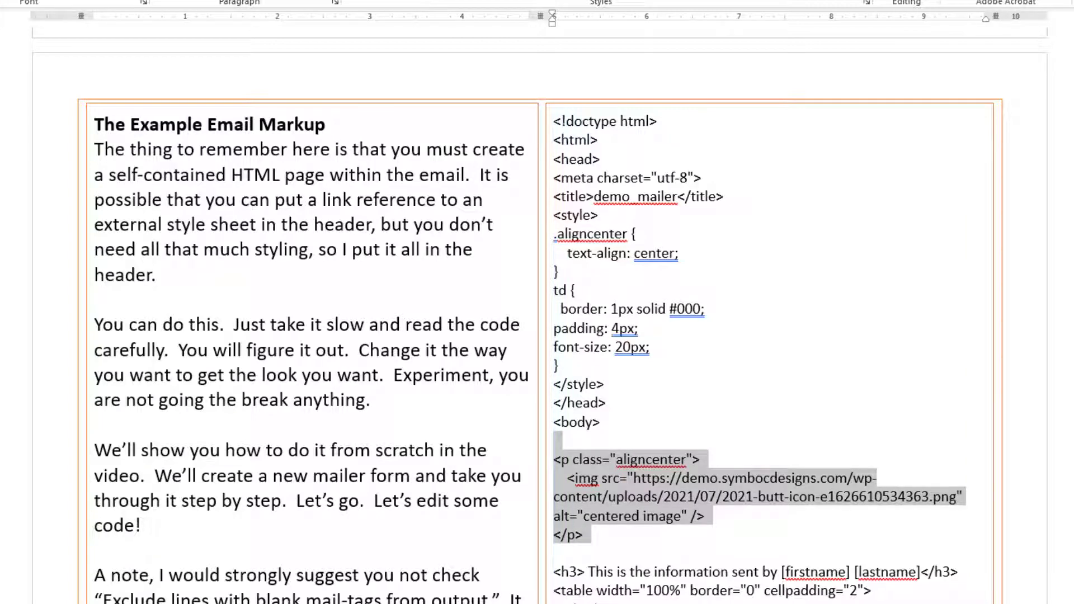
pyautogui.click(492, 588)
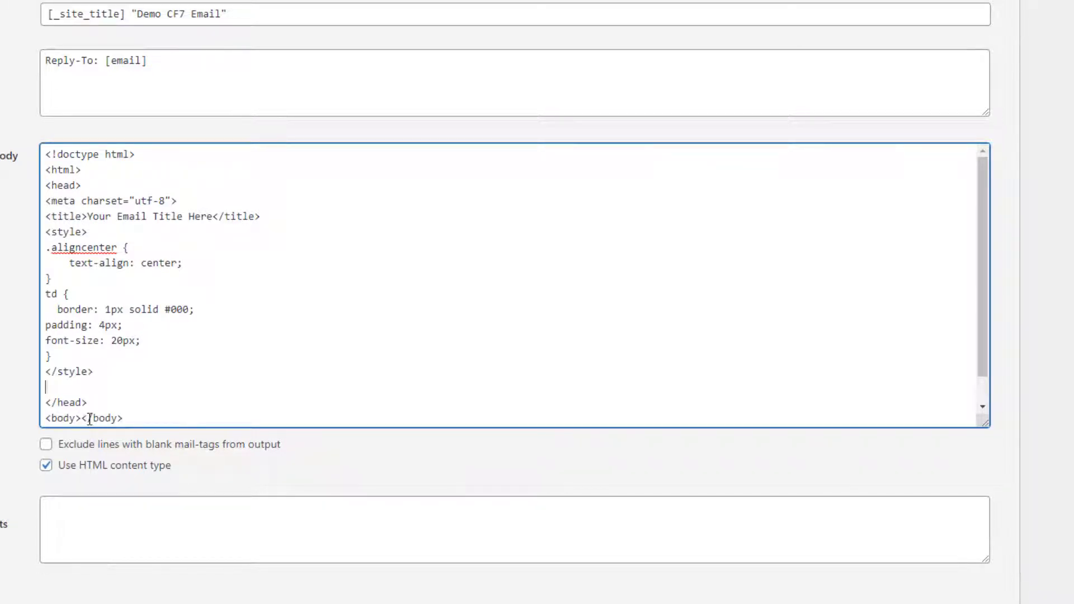
# Step: Paste the centered image paragraph between the body tags, followed by a blank line
pyautogui.moveTo(89, 419); pyautogui.dragTo(108, 497)
pyautogui.press('Left')
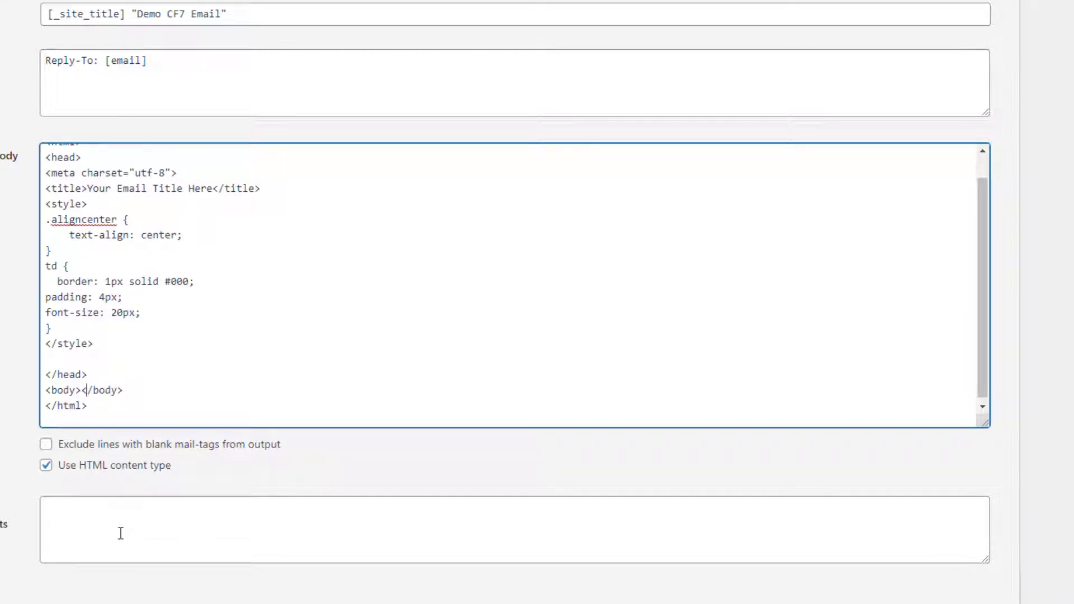
pyautogui.hotkey('ctrl', 'v')
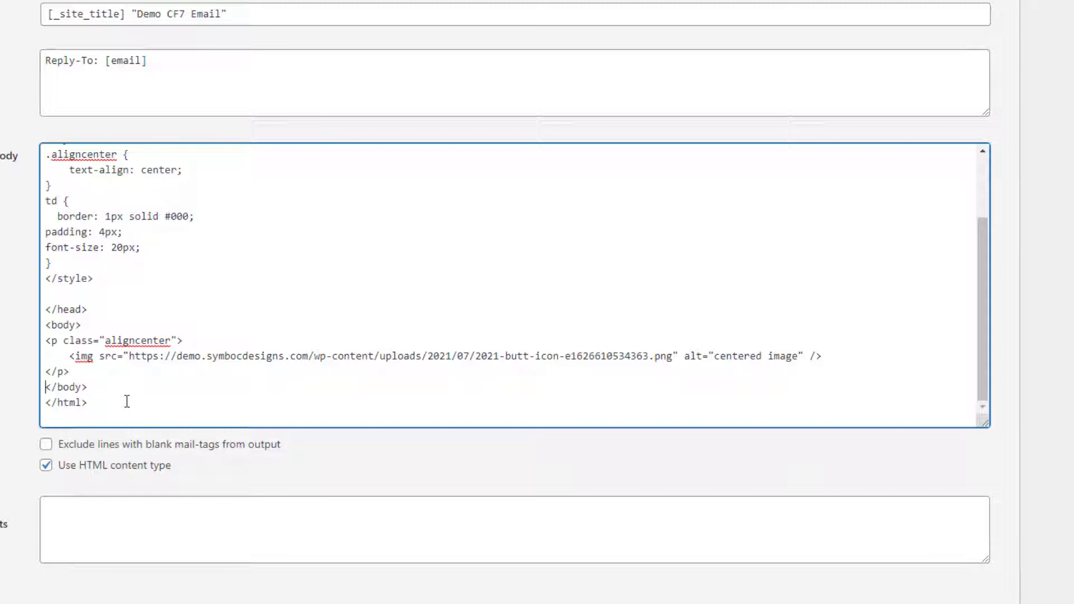
pyautogui.press('Return')
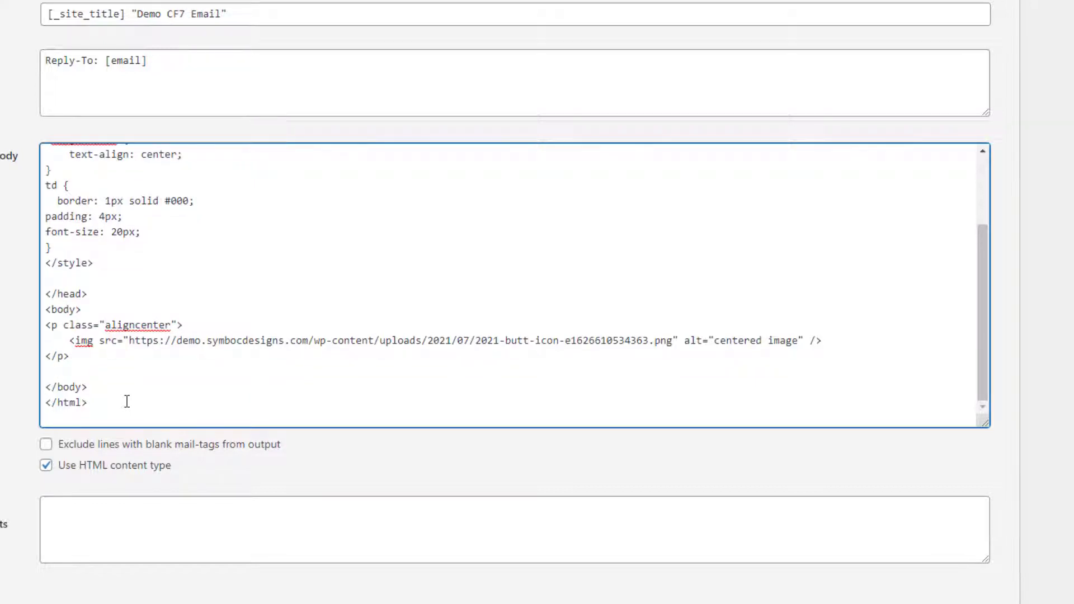
pyautogui.click(94, 374)
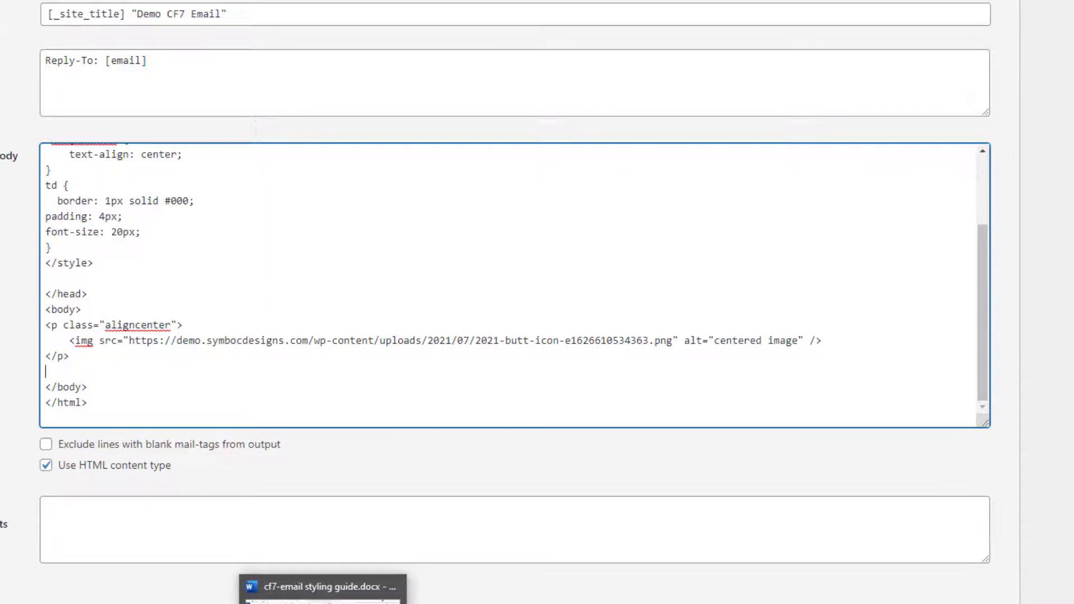
pyautogui.click(325, 586)
pyautogui.scroll(-4, 596, 508)
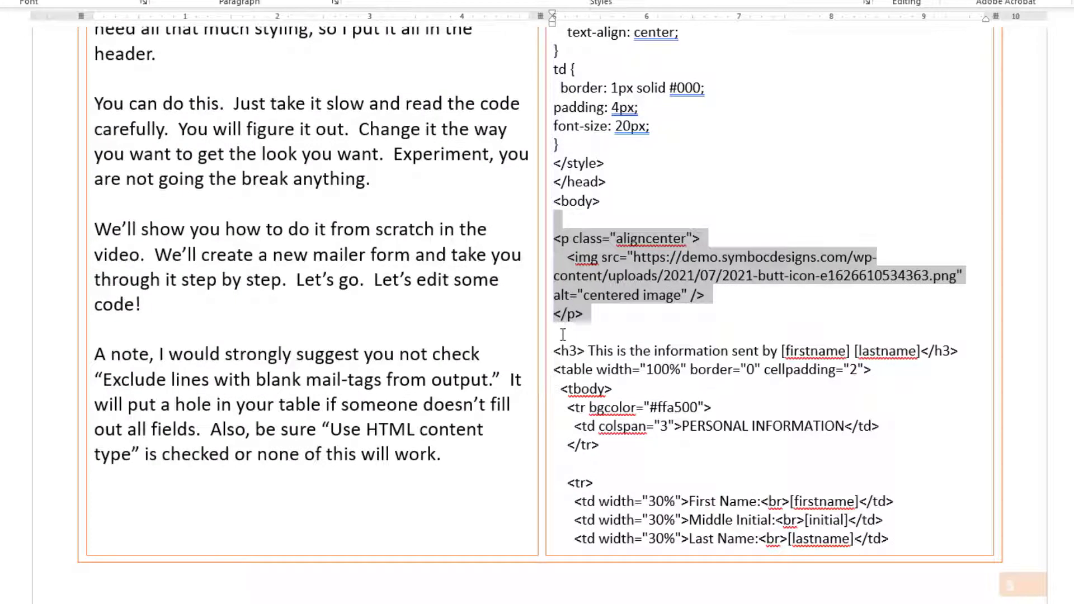
# Step: Copy the h3 heading and PERSONAL INFORMATION header-row code from the guide into the mail body
pyautogui.moveTo(562, 335); pyautogui.dragTo(619, 452)
pyautogui.hotkey('ctrl', 'c')
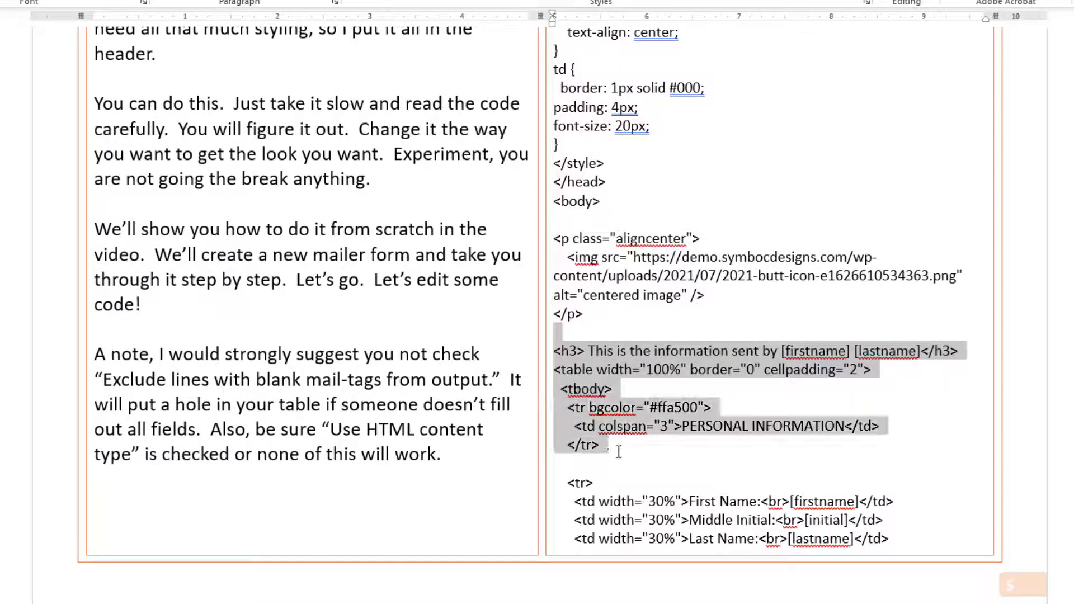
pyautogui.click(615, 511)
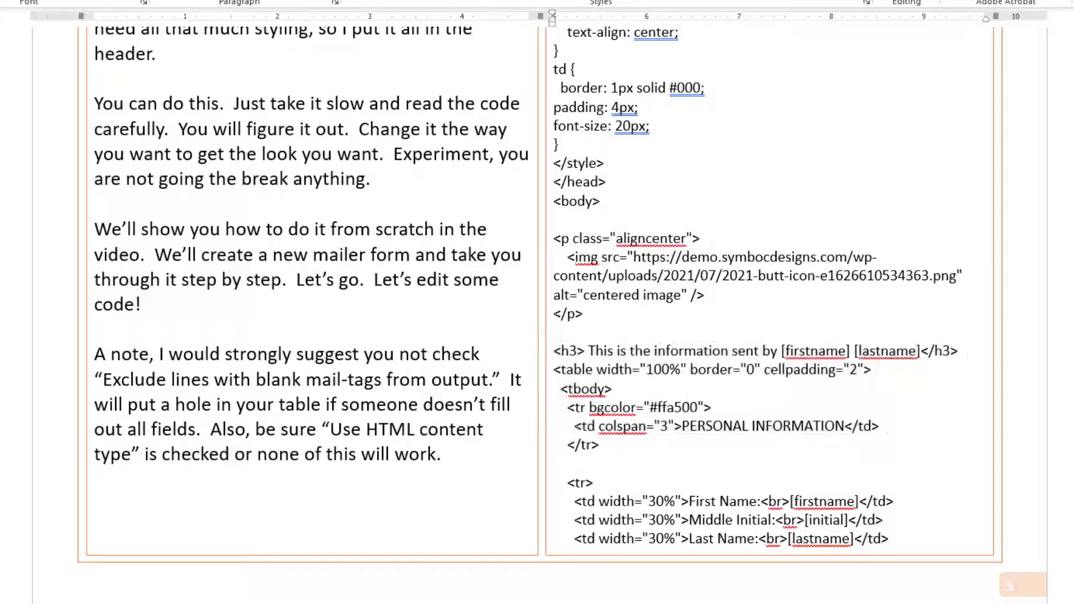
pyautogui.hotkey('alt', 'Tab')
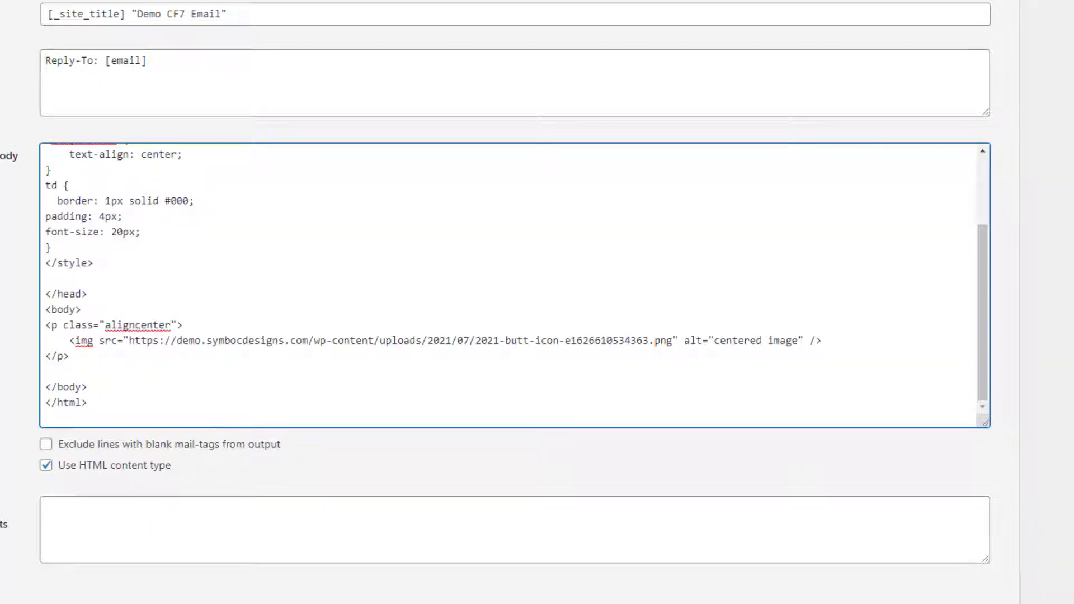
pyautogui.hotkey('ctrl', 'v')
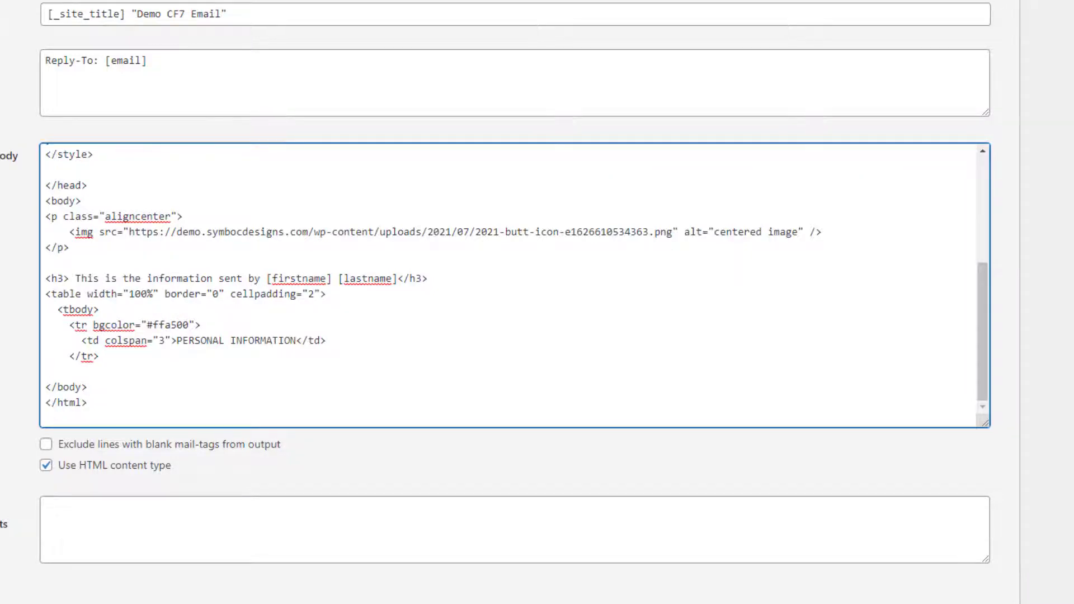
pyautogui.hotkey('alt', 'Tab')
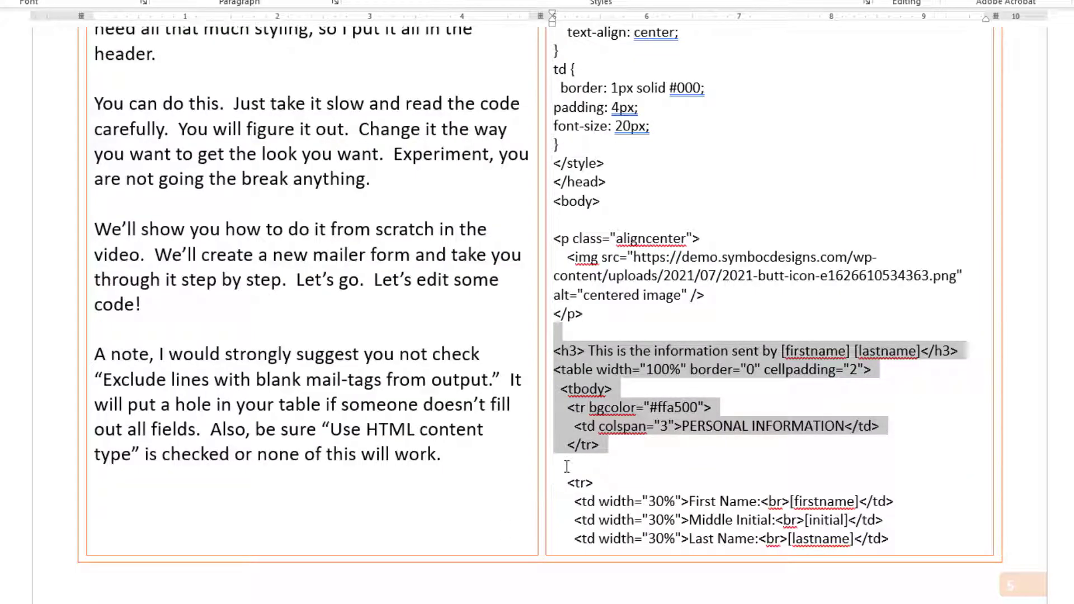
# Step: Copy the First/Middle/Last and Email/Phone rows through </tbody> into the mail body
pyautogui.moveTo(567, 466); pyautogui.dragTo(670, 310)
pyautogui.hotkey('ctrl', 'c')
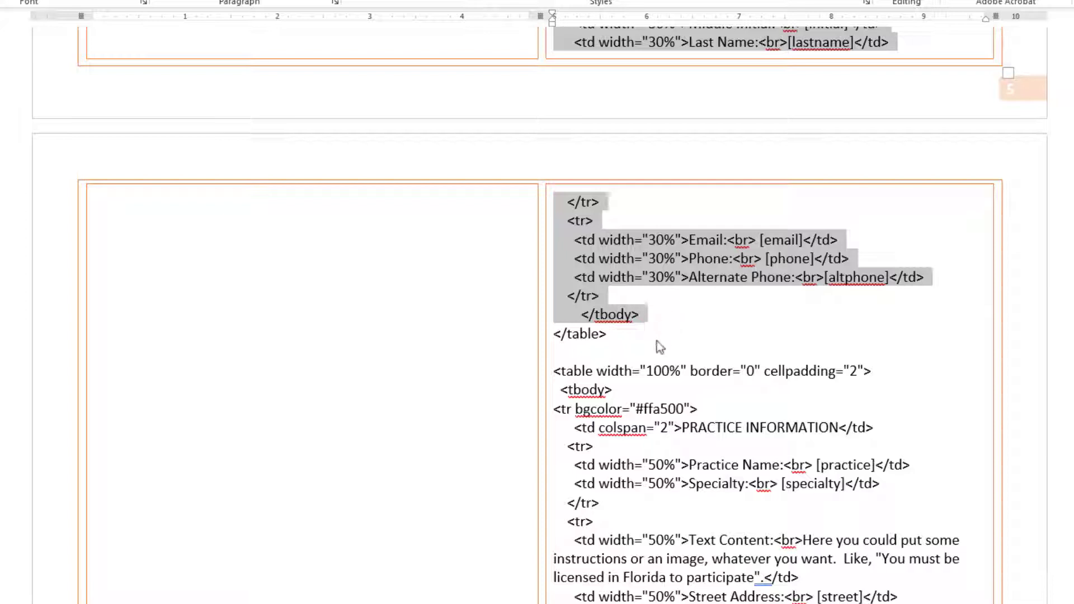
pyautogui.hotkey('alt', 'Tab')
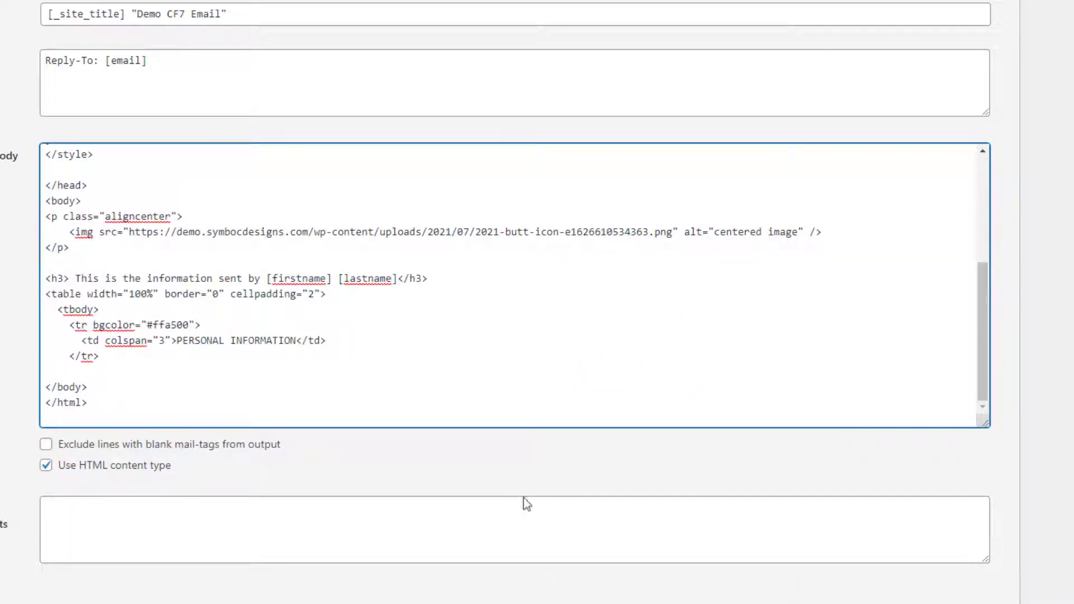
pyautogui.hotkey('ctrl', 'v')
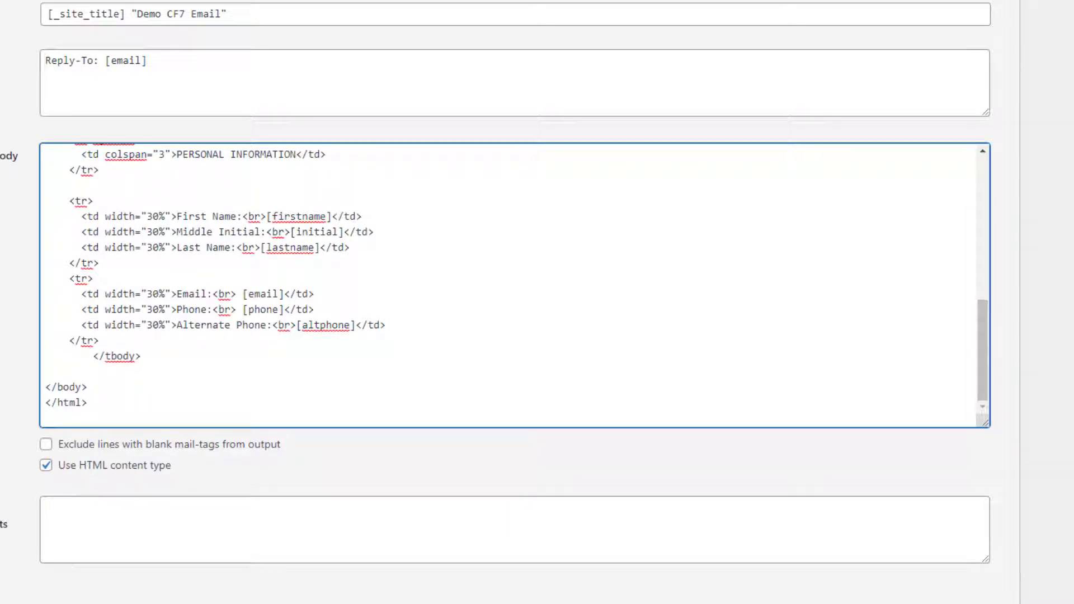
pyautogui.moveTo(323, 603)
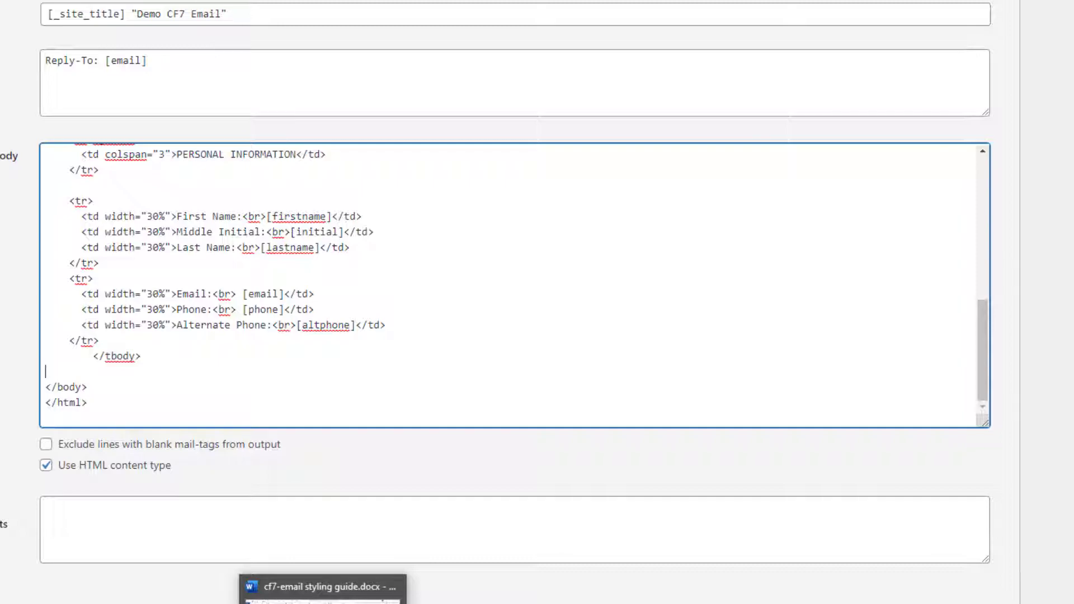
# Step: Select from the closing </table> through the PRACTICE INFORMATION table's closing tags in the guide
pyautogui.click(323, 590)
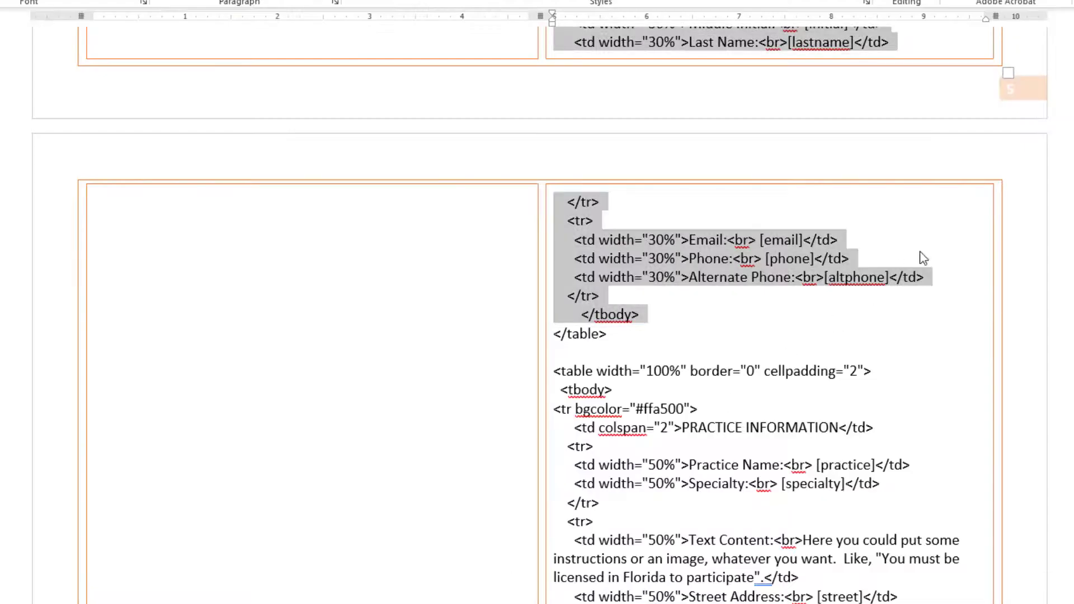
pyautogui.click(684, 326)
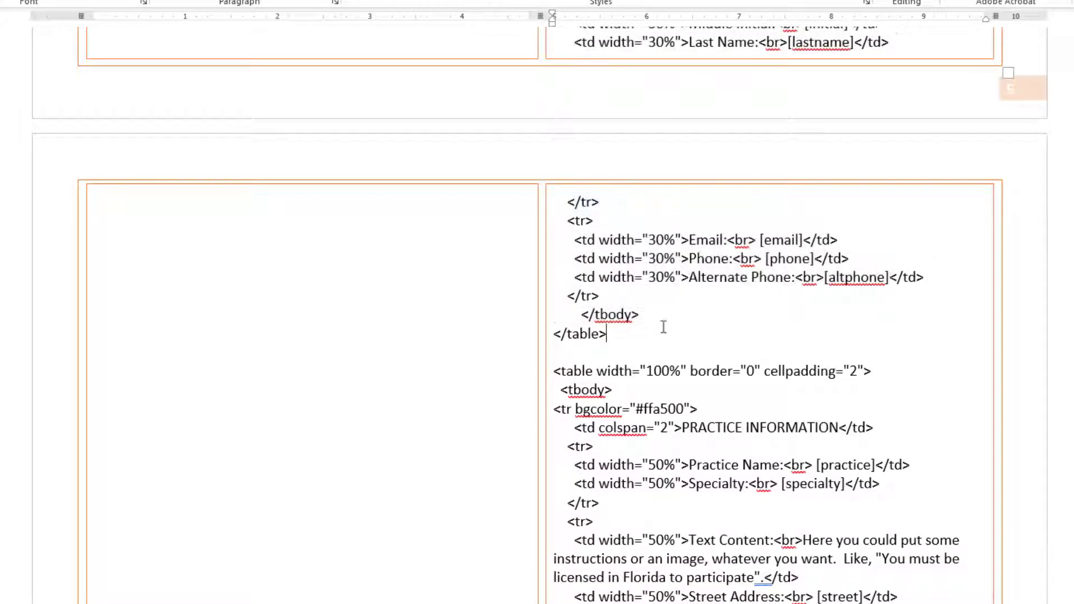
pyautogui.click(560, 332)
pyautogui.hotkey('shift', 'Down')
pyautogui.hotkey('shift', 'Down')
pyautogui.hotkey('shift', 'Down')
pyautogui.hotkey('shift', 'Down')
pyautogui.hotkey('shift', 'Down')
pyautogui.hotkey('shift', 'Down')
pyautogui.hotkey('shift', 'Down')
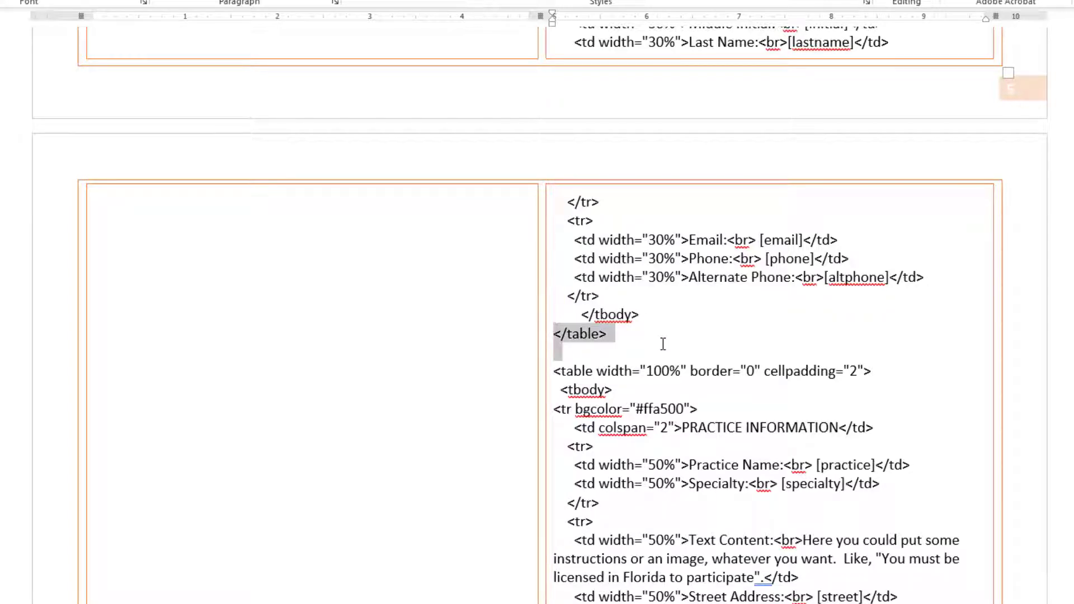
pyautogui.hotkey('shift', 'Down')
pyautogui.hotkey('shift', 'Down')
pyautogui.hotkey('shift', 'Down')
pyautogui.hotkey('shift', 'Down')
pyautogui.hotkey('shift', 'Down')
pyautogui.hotkey('shift', 'Down')
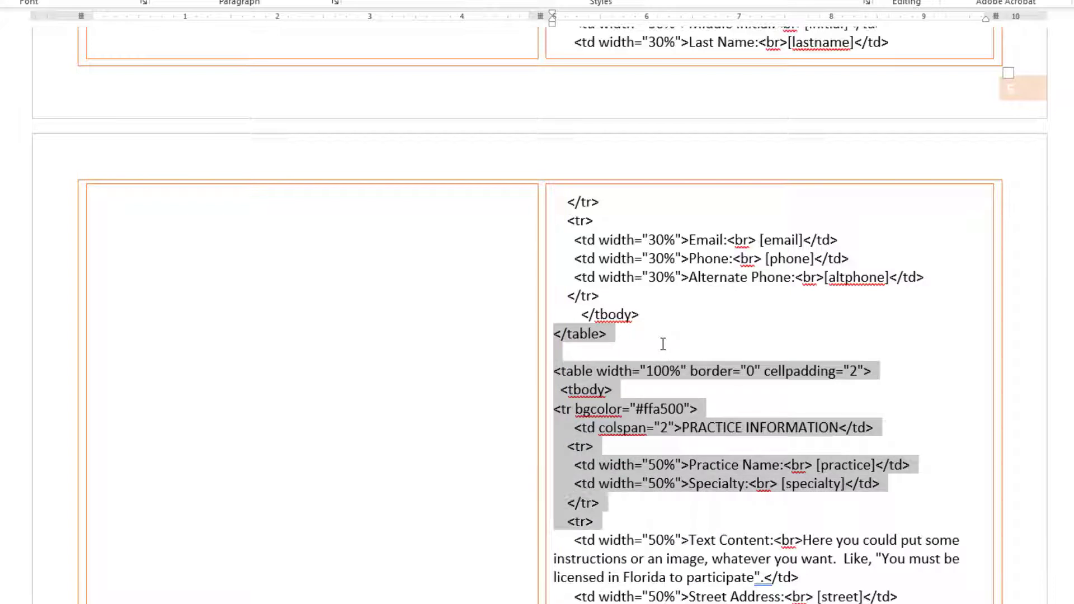
pyautogui.hotkey('shift', 'Down')
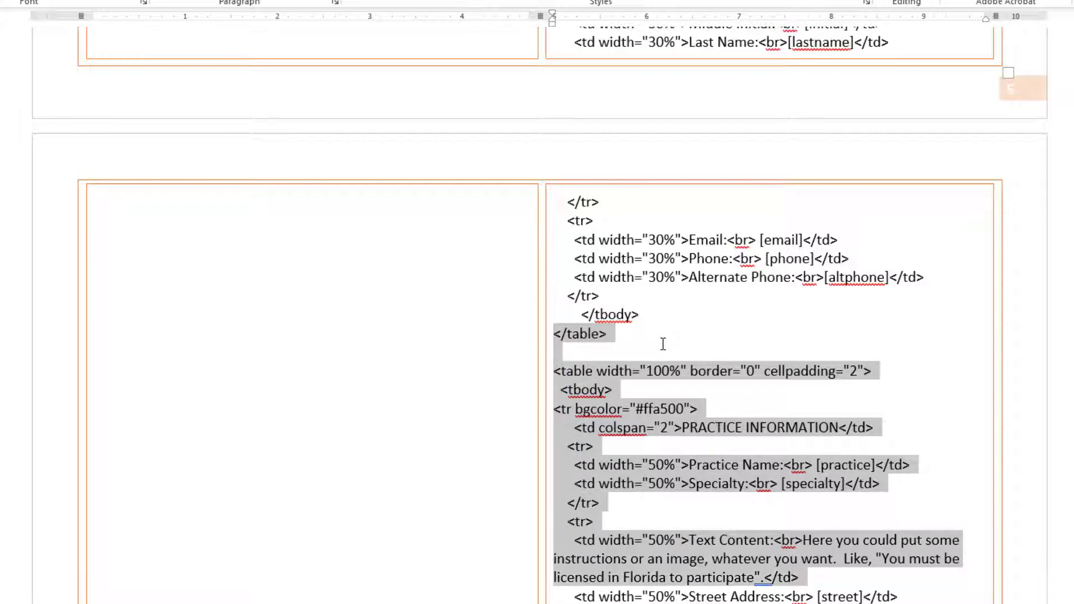
pyautogui.hotkey('shift', 'Down')
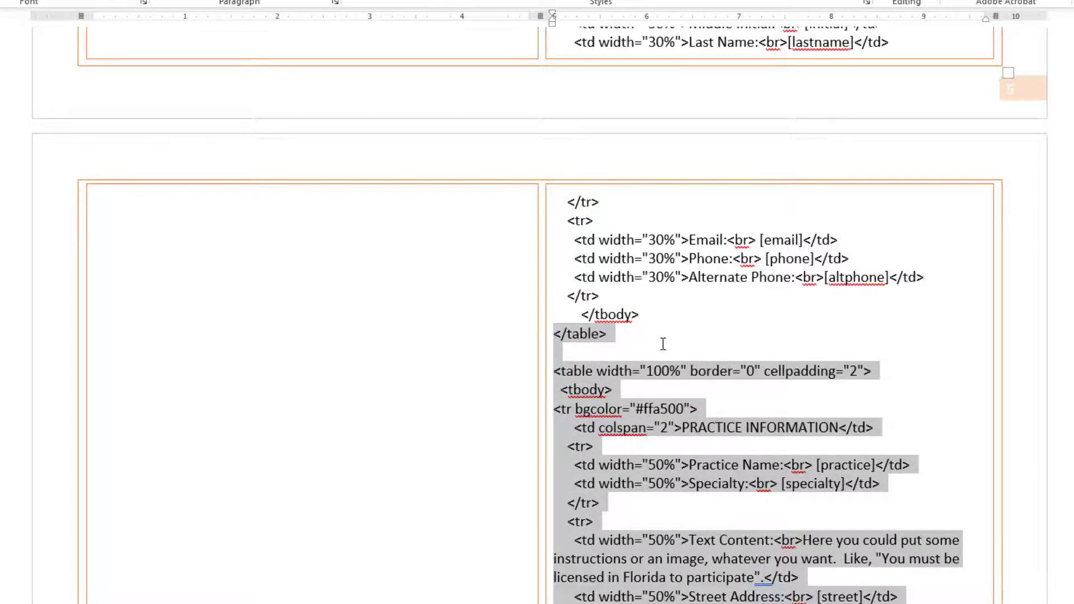
pyautogui.hotkey('shift', 'Down')
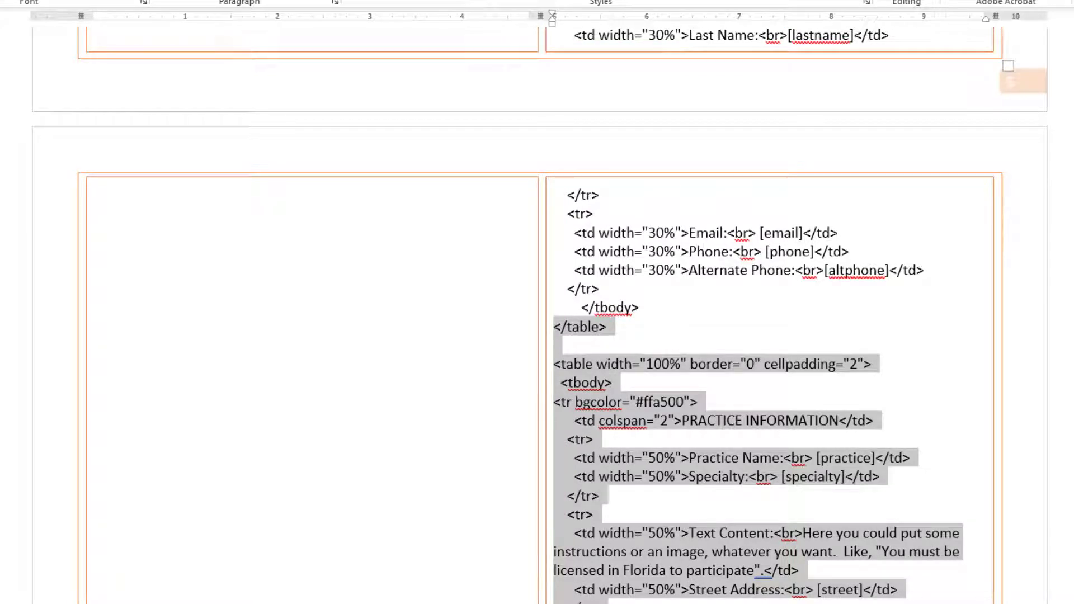
# Step: Paste the closing </table> and PRACTICE INFORMATION table code into the mail body
pyautogui.hotkey('alt', 'Tab')
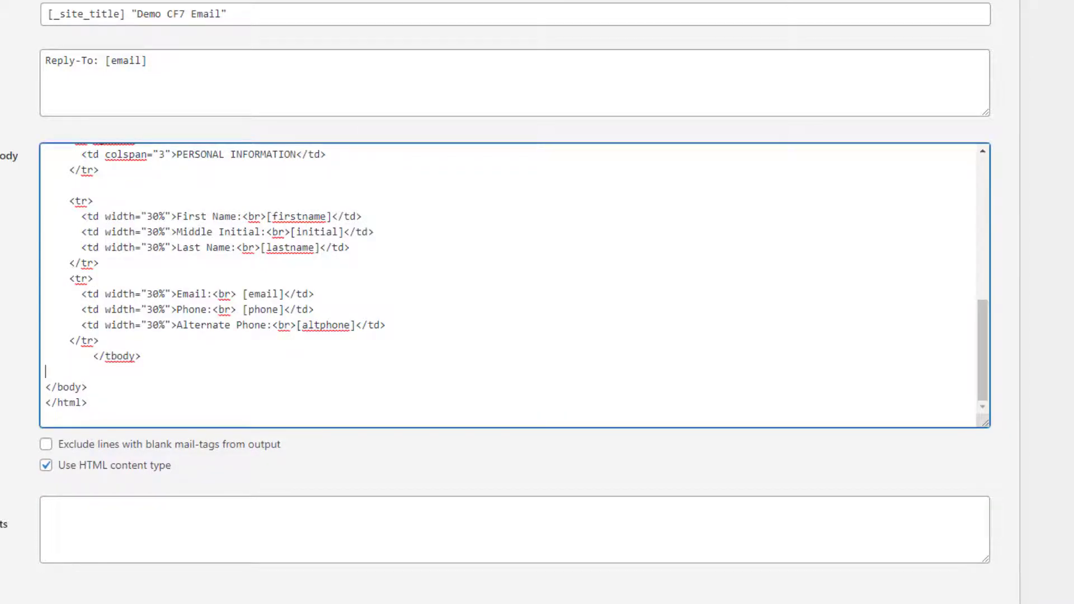
pyautogui.hotkey('ctrl', 'v')
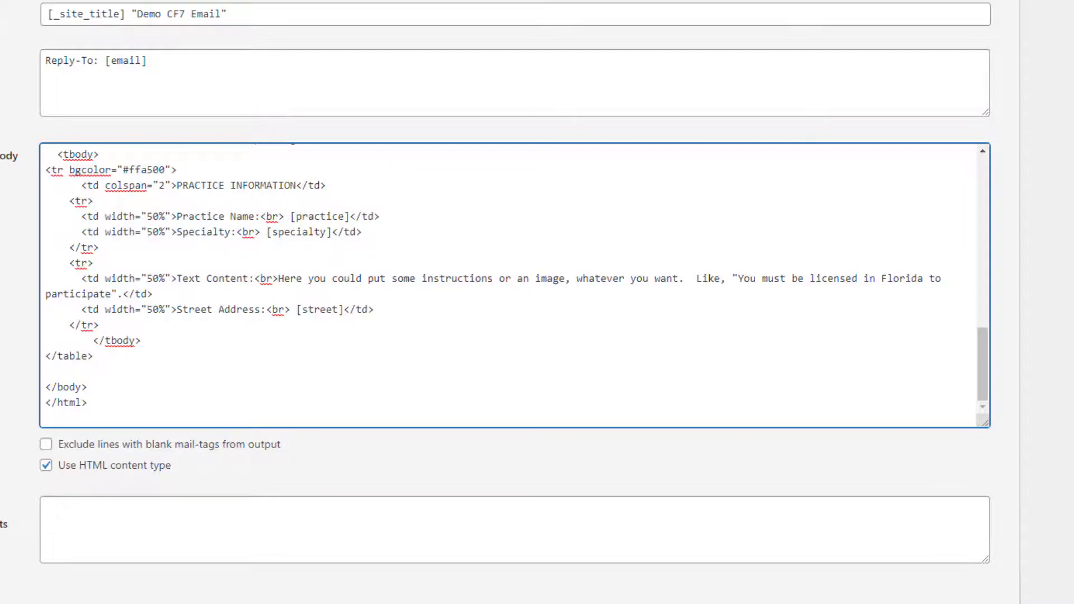
pyautogui.hotkey('alt', 'Tab')
pyautogui.scroll(-3, 914, 329)
pyautogui.scroll(-5, 914, 328)
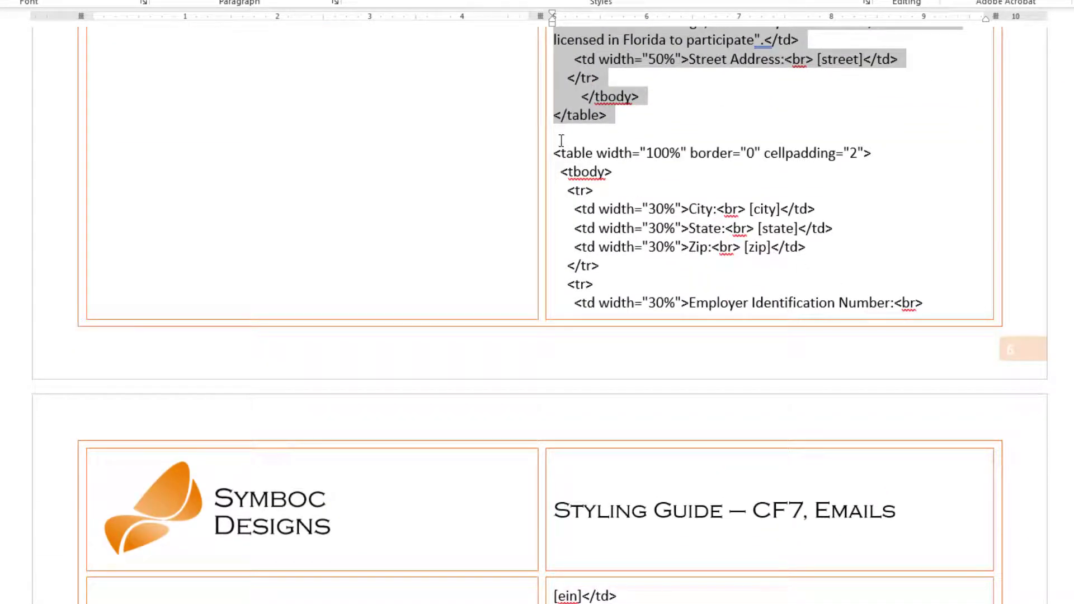
# Step: Copy the City/State/Zip and EIN/NPI/DEA table through </table> into the mail body
pyautogui.moveTo(558, 136); pyautogui.dragTo(697, 434)
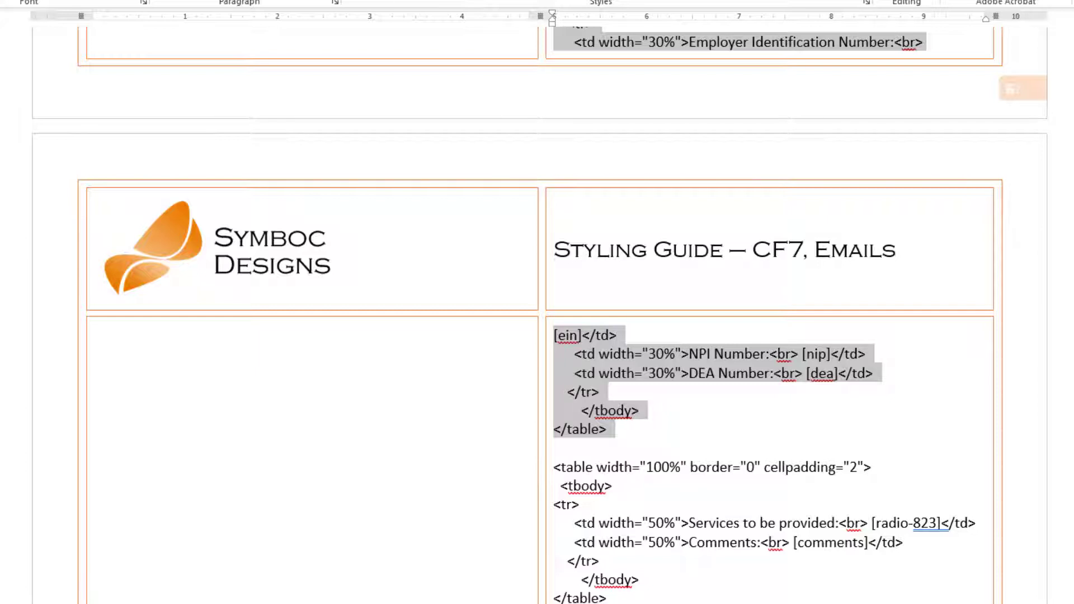
pyautogui.hotkey('alt', 'Tab')
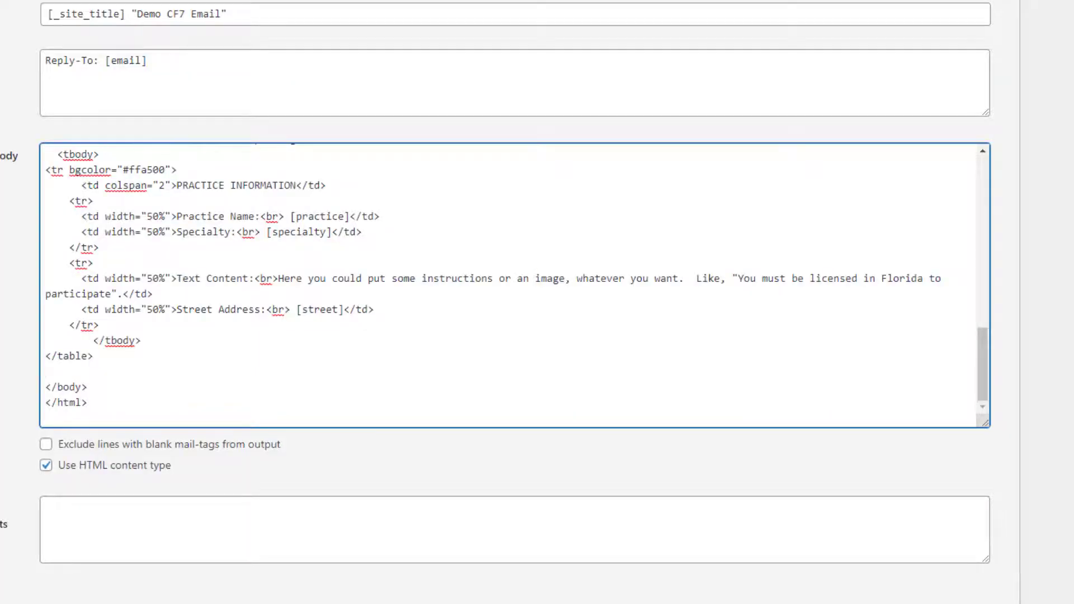
pyautogui.write('<table width="100%" border="0" cellpadding="2">   <tbody>     <tr>       <td width="30%">City:<br> [city]</td>       <td width="30%">State:<br> [state]</td>       <td width="30%">Zip:<br> [zip]</td>     </tr>     <tr>       <td width="30%">Employer Identification Number:<br> [ein]</td>       <td width="30%">NPI Number:<br> [nip]</td>       <td width="30%">DEA Number:<br> [dea]</td>     </tr>         </tbody> </table>')
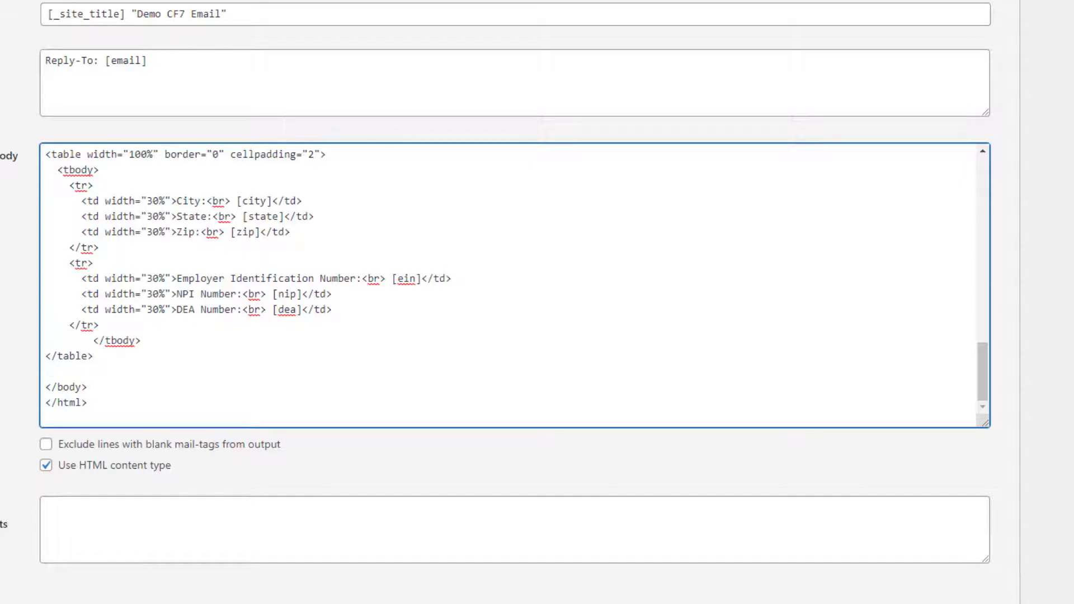
# Step: Append the Services to be provided/Comments table to the mail body, removing blank lines before </body>
pyautogui.hotkey('alt', 'Tab')
pyautogui.scroll(-4, 431, 503)
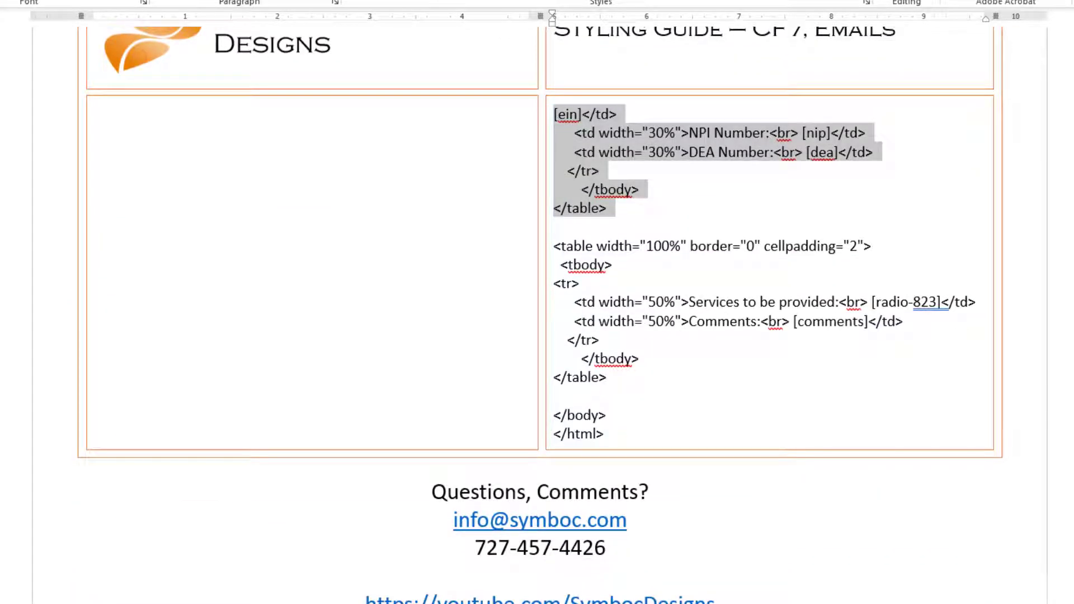
pyautogui.click(572, 235)
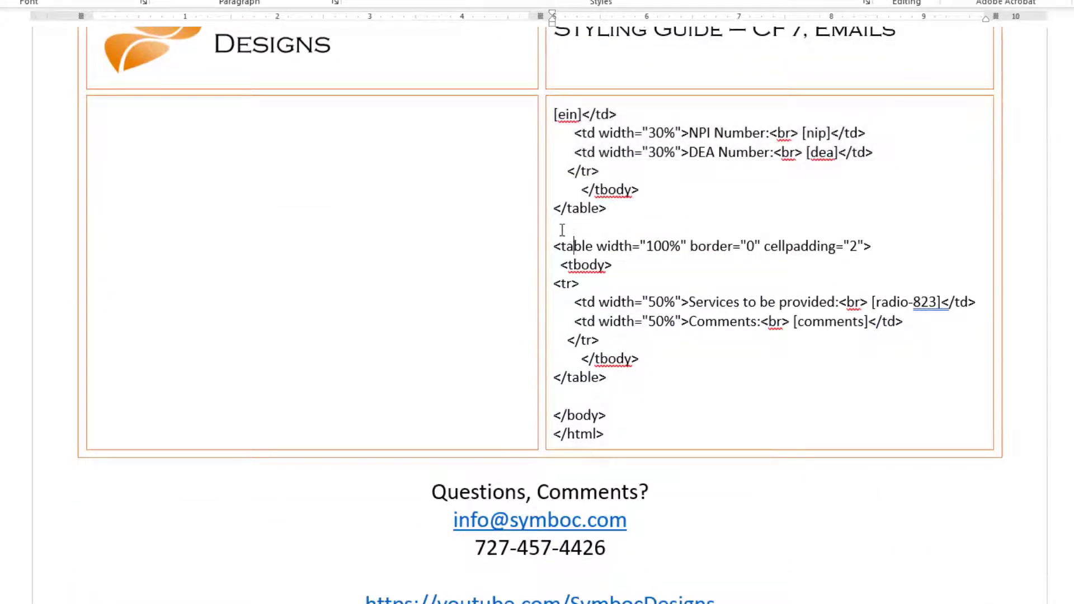
pyautogui.moveTo(558, 226); pyautogui.dragTo(617, 397)
pyautogui.hotkey('ctrl', 'c')
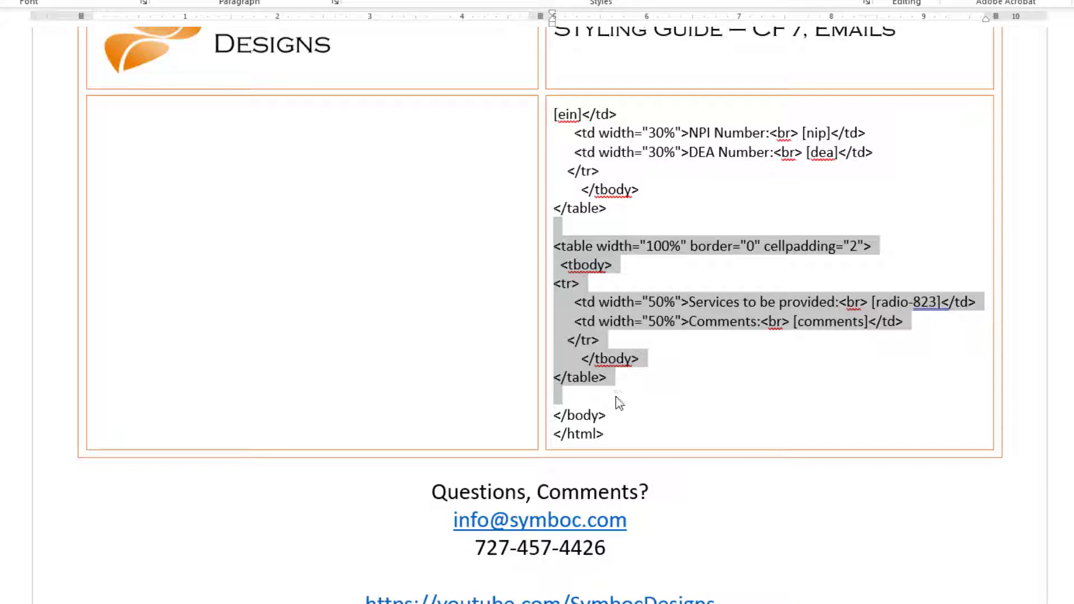
pyautogui.hotkey('alt', 'Tab')
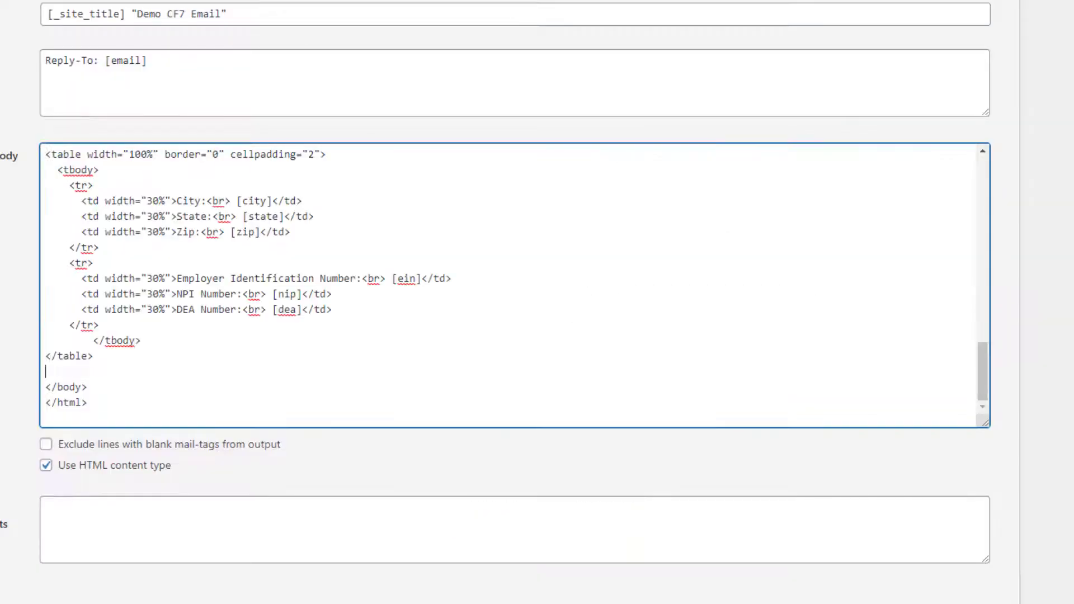
pyautogui.hotkey('ctrl', 'v')
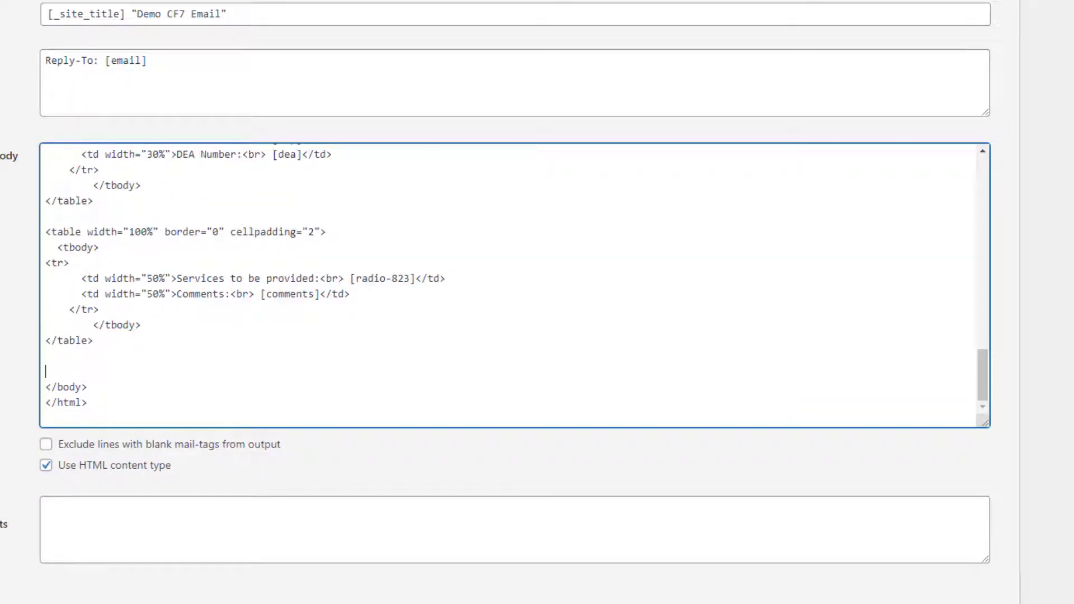
pyautogui.press('BackSpace')
pyautogui.press('BackSpace')
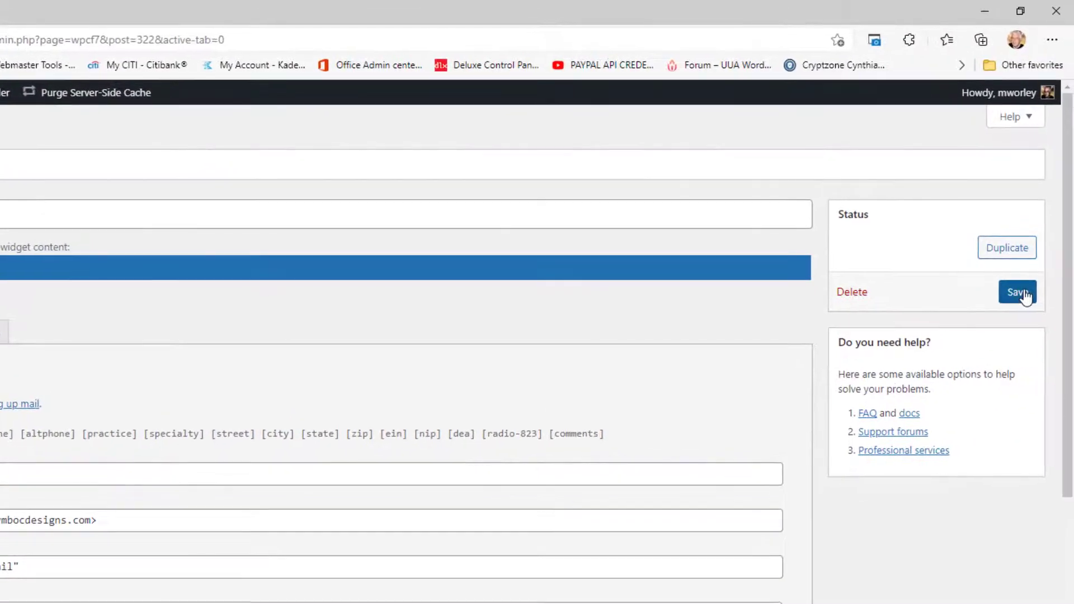
# Step: Save the Email Demo form and select its shortcode [contact-form-7 id="322" title="Email Demo"] for copying
pyautogui.click(1022, 293)
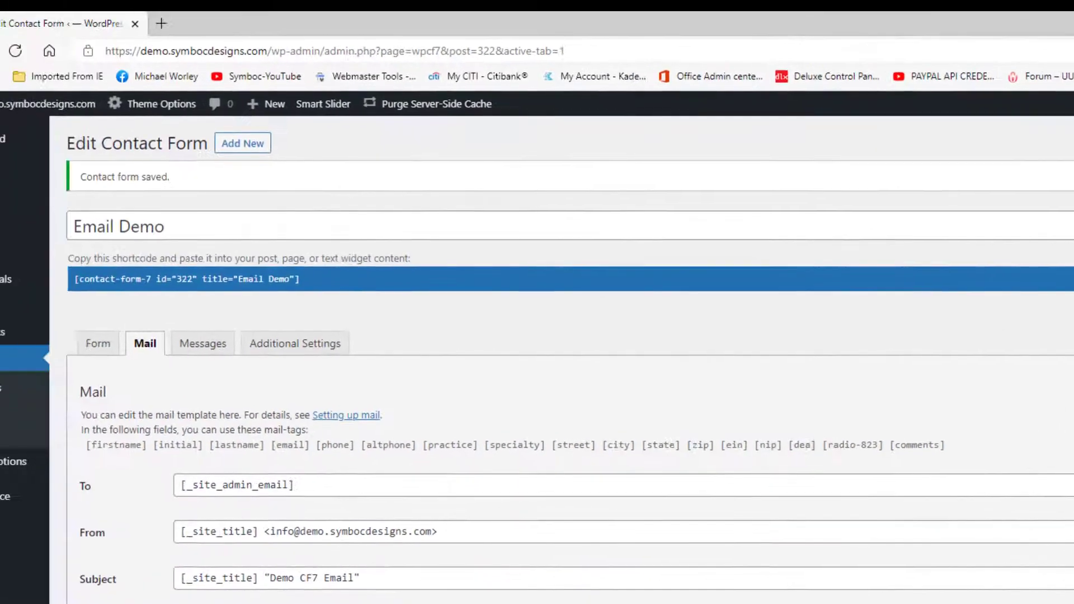
pyautogui.click(396, 278)
pyautogui.hotkey('ctrl', 'c')
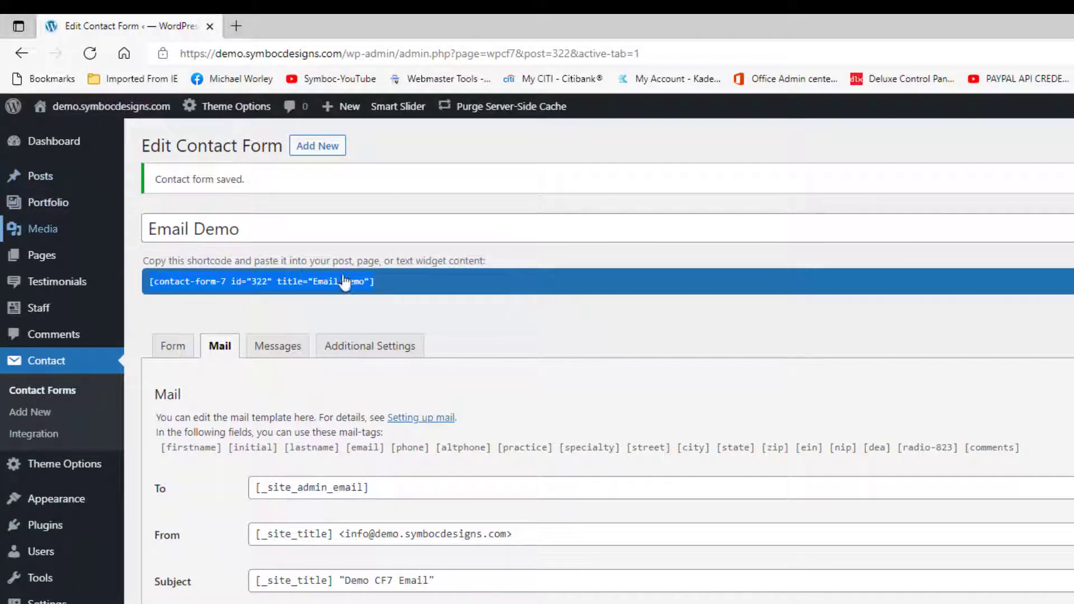
# Step: Go to the Pages list and open the 'email demo' page in the editor
pyautogui.moveTo(70, 267)
pyautogui.click(31, 260)
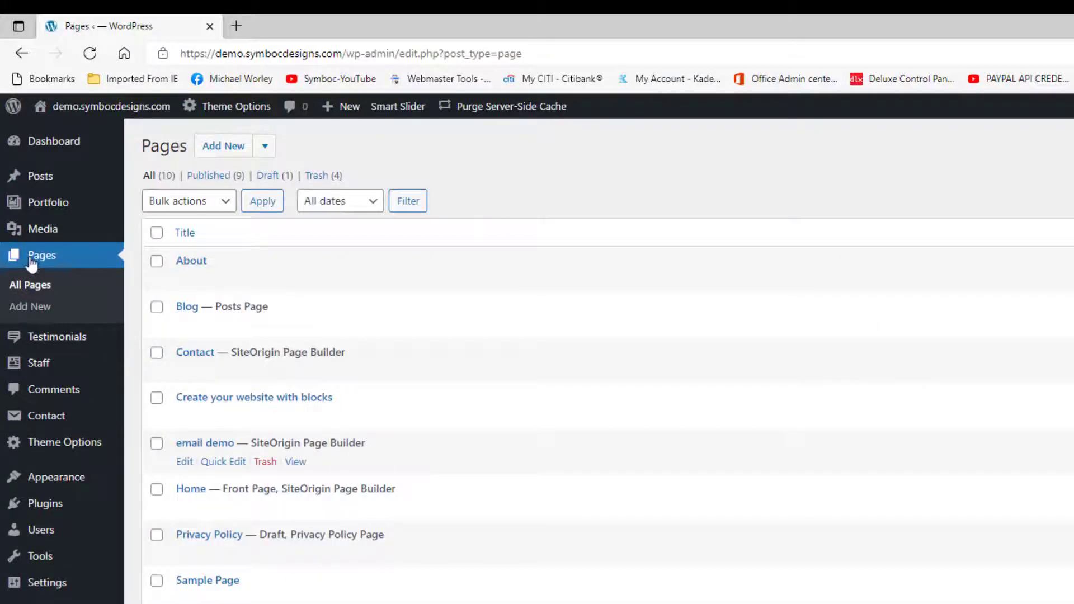
pyautogui.click(185, 463)
pyautogui.moveTo(183, 463); pyautogui.dragTo(179, 470)
pyautogui.click(187, 463)
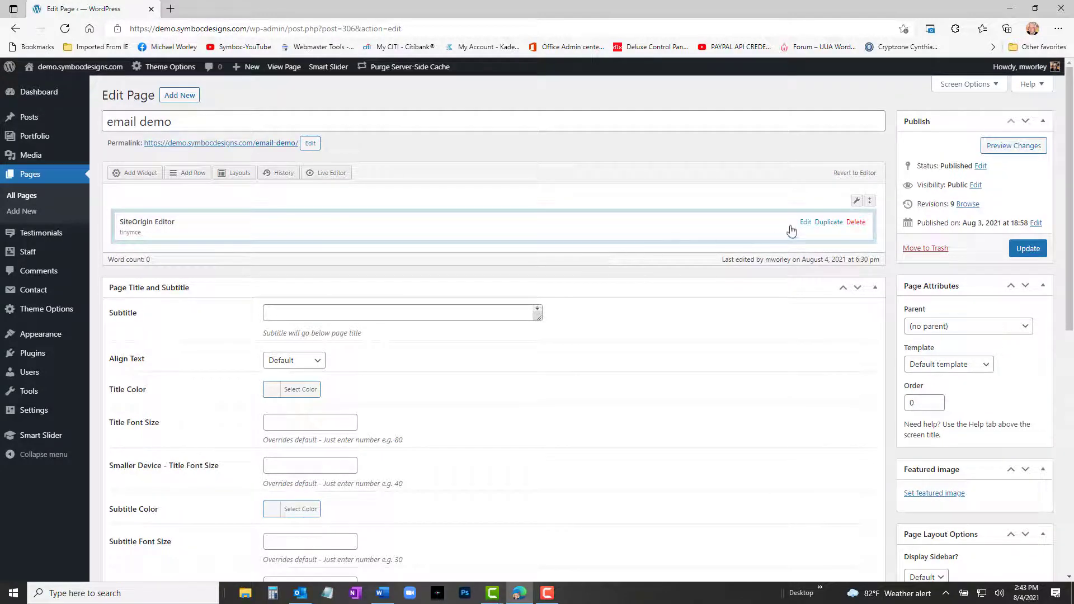
# Step: Paste the Email Demo shortcode into the page's SiteOrigin Editor widget, update the page, and view it live
pyautogui.click(805, 222)
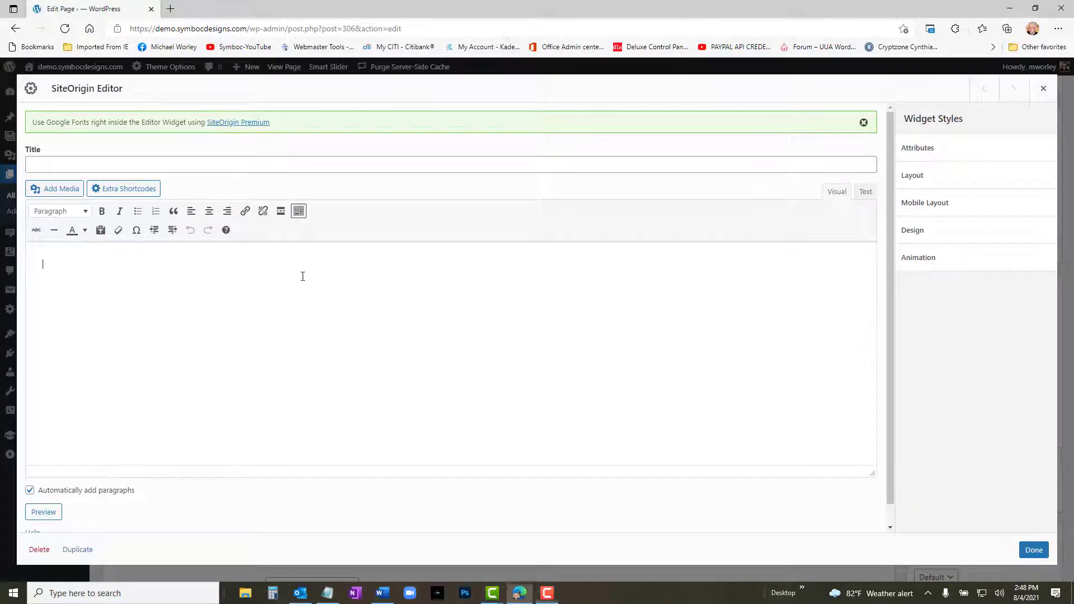
pyautogui.hotkey('ctrl', 'v')
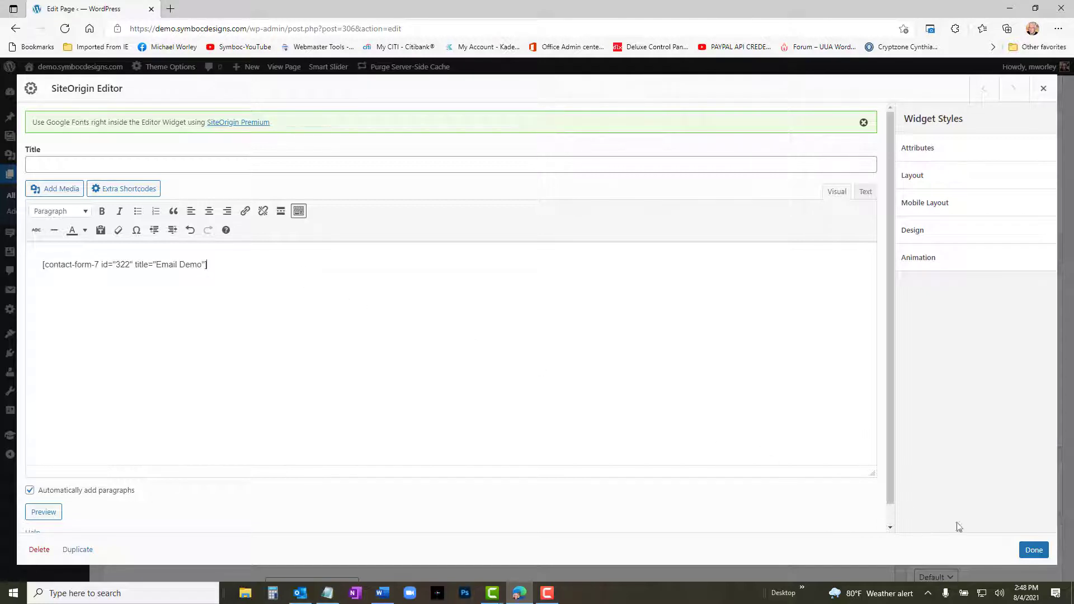
pyautogui.click(1034, 550)
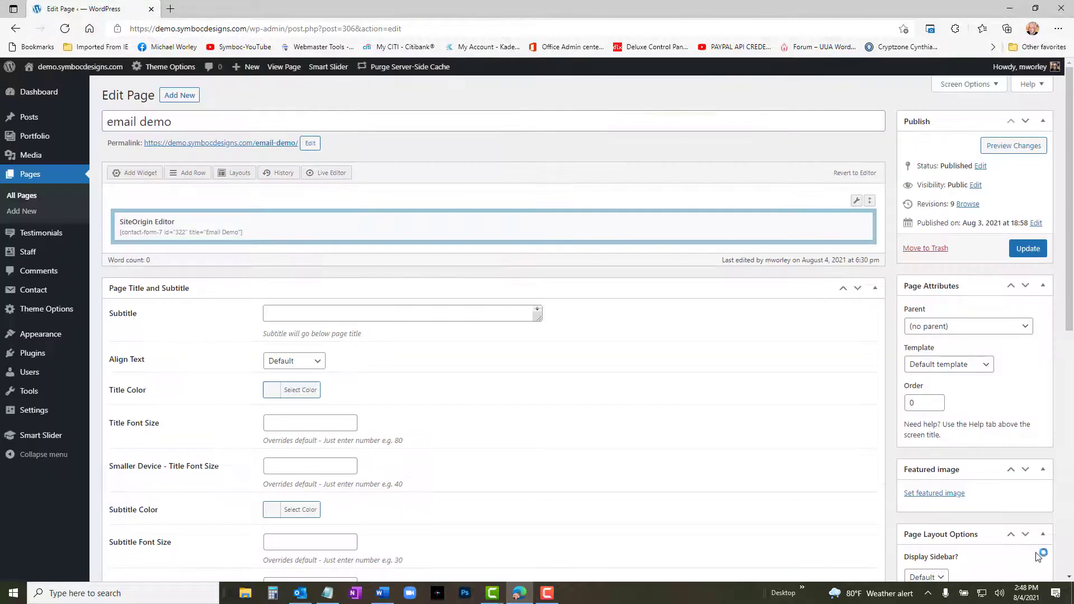
pyautogui.click(1032, 250)
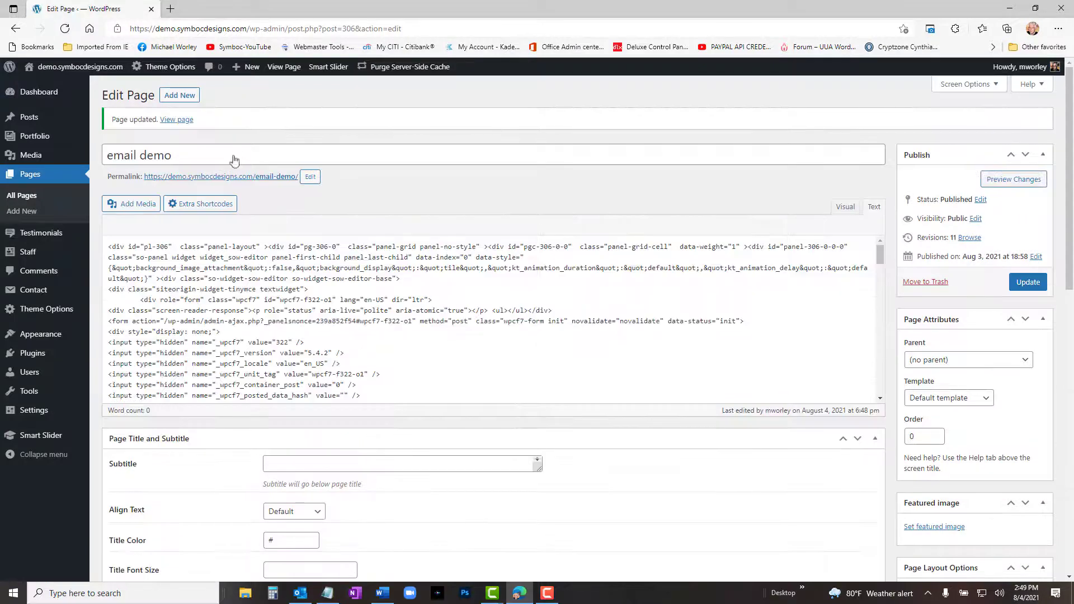
pyautogui.click(223, 176)
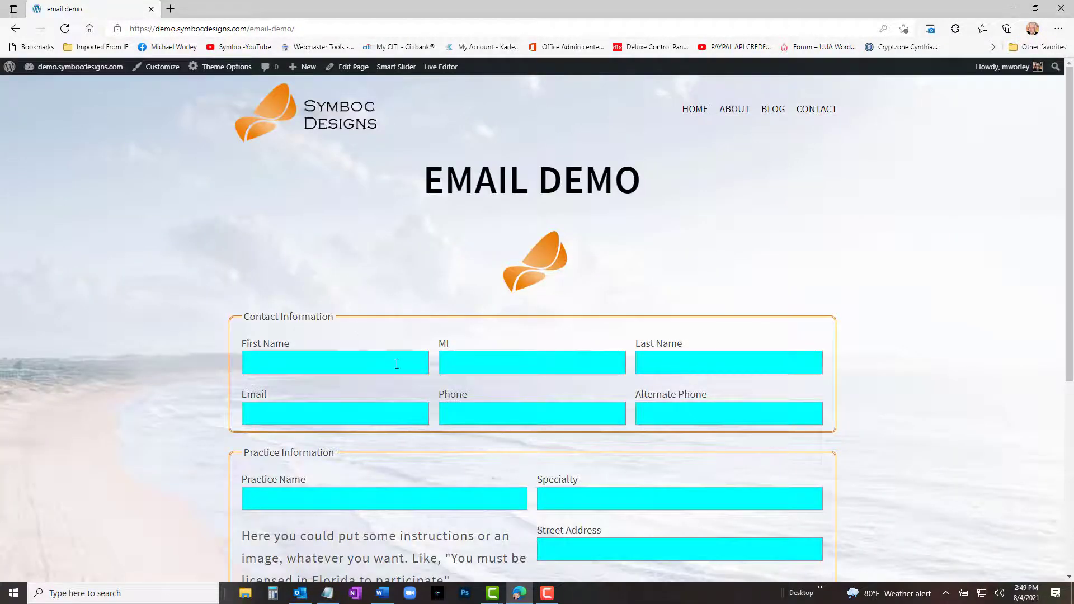
# Step: Autofill the contact fields and the Alternate Phone number from saved browser entries
pyautogui.click(396, 364)
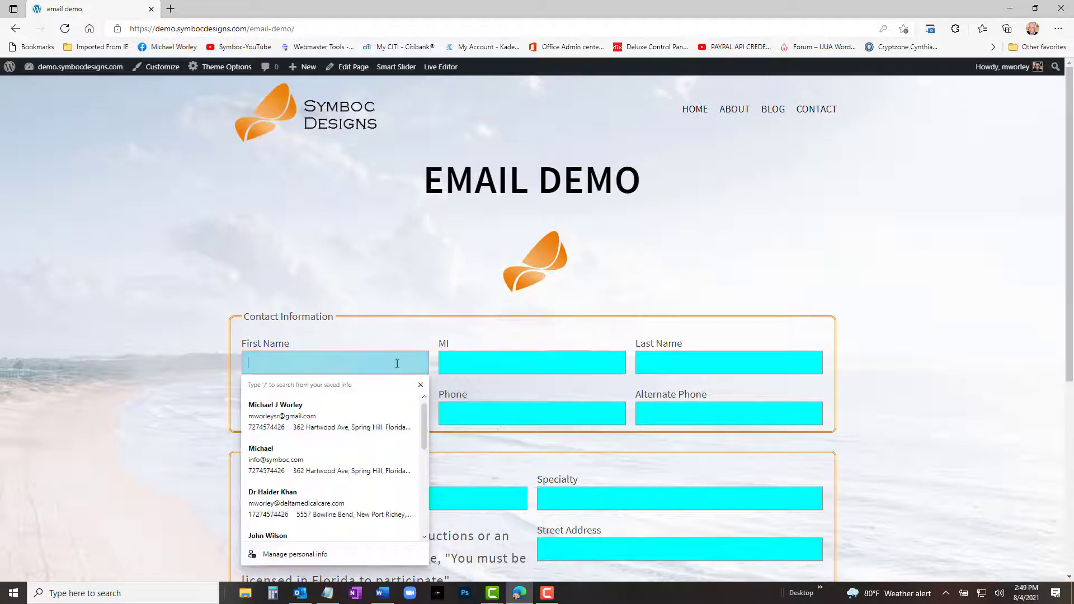
pyautogui.click(327, 417)
pyautogui.click(647, 413)
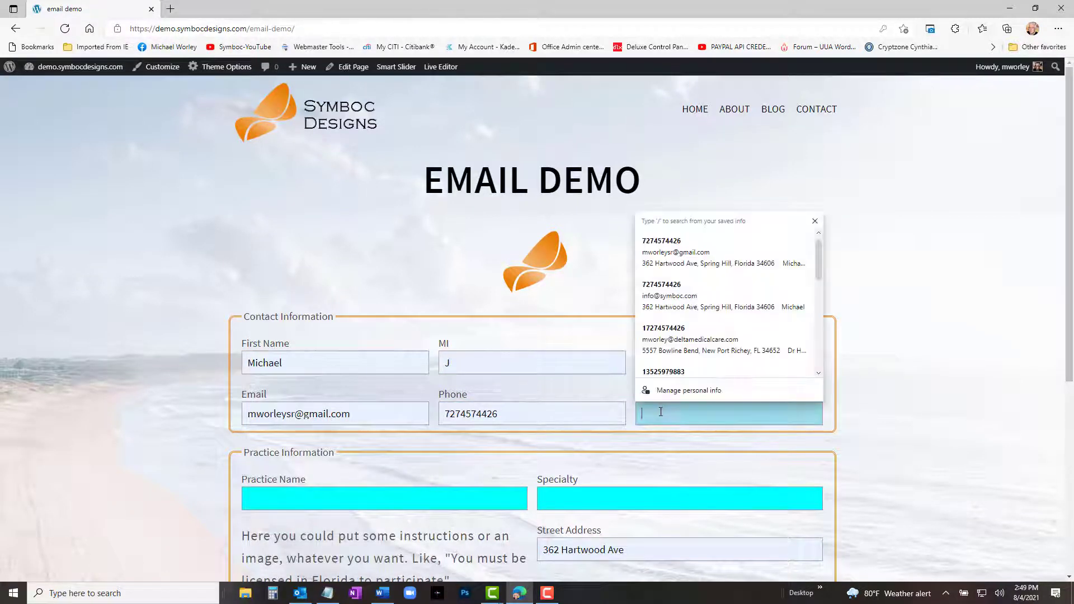
pyautogui.scroll(-2, 664, 379)
pyautogui.click(666, 374)
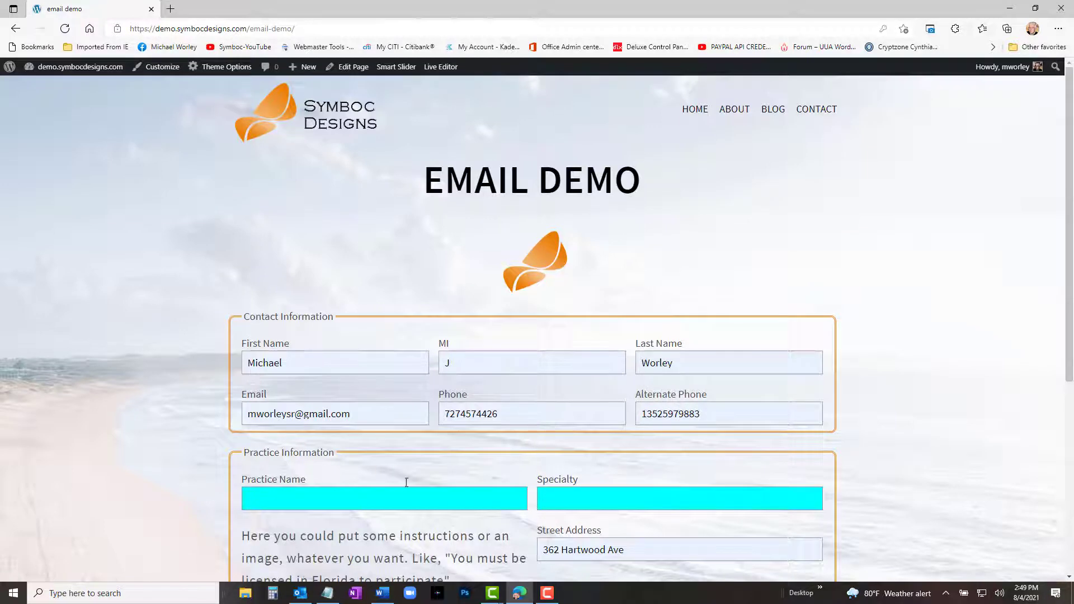
# Step: Fill Practice Name with 'Symboc Designs Demonstration' and Specialty with 'Website Design'
pyautogui.click(363, 501)
pyautogui.click(359, 539)
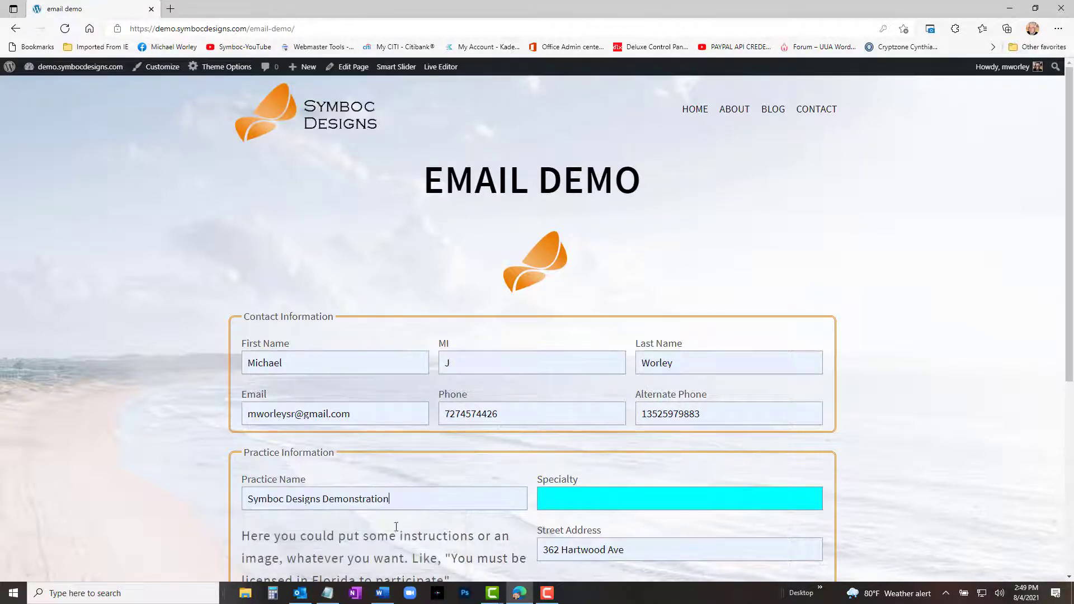
pyautogui.click(572, 502)
pyautogui.click(565, 541)
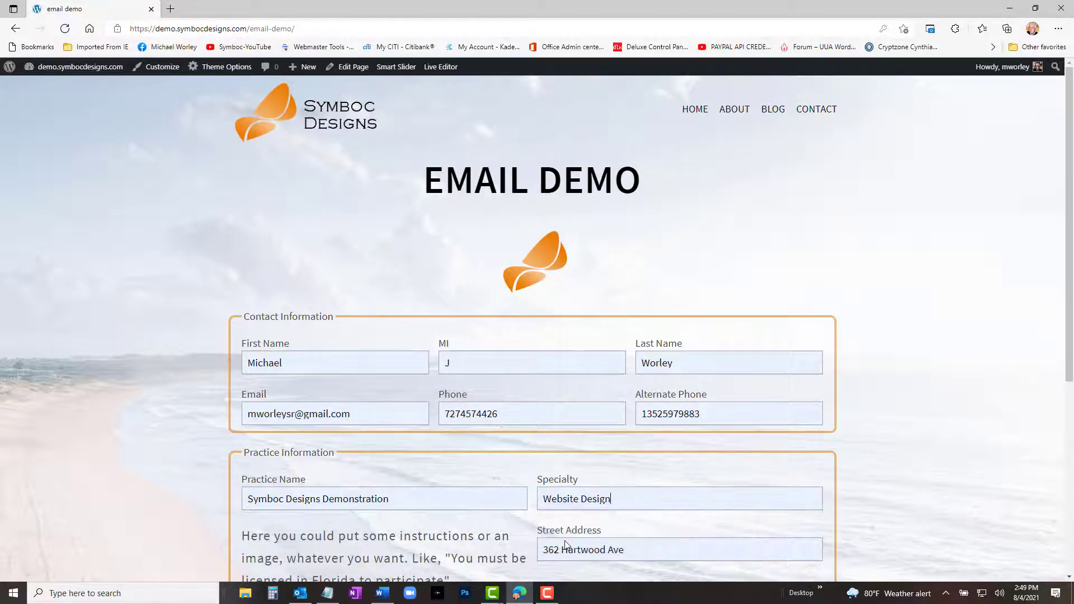
pyautogui.scroll(-5, 565, 540)
pyautogui.scroll(-1, 565, 541)
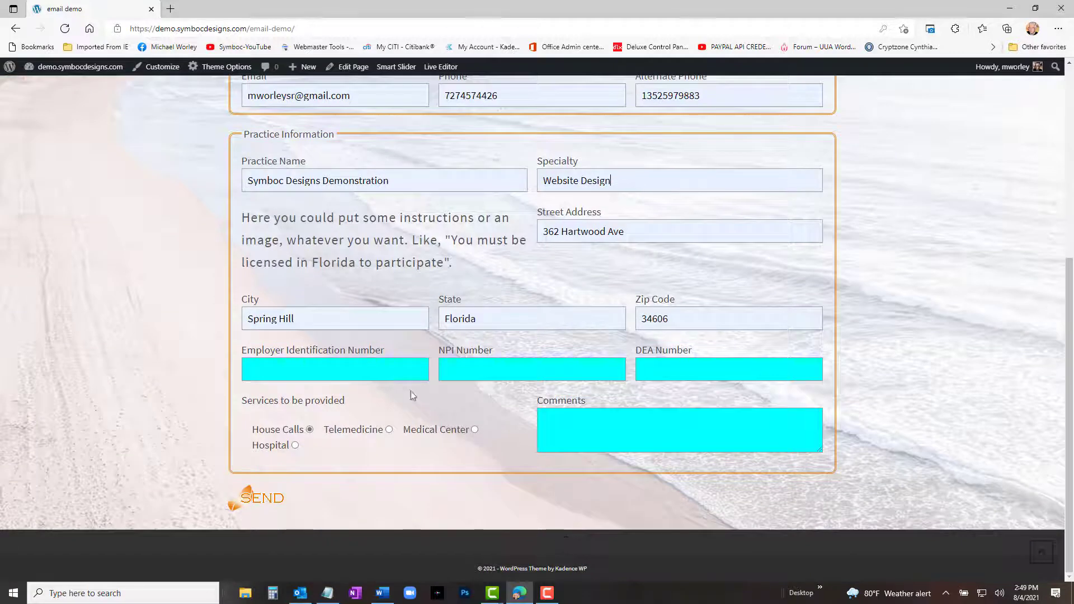
# Step: Autofill the Employer Identification, NPI and DEA numbers from saved data
pyautogui.click(386, 367)
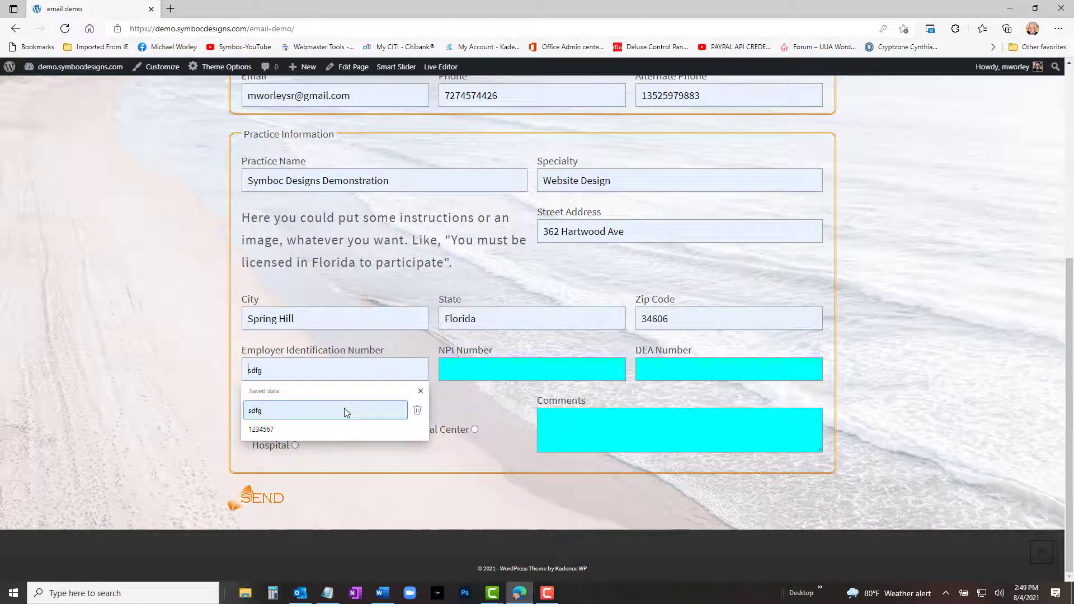
pyautogui.click(343, 410)
pyautogui.click(497, 370)
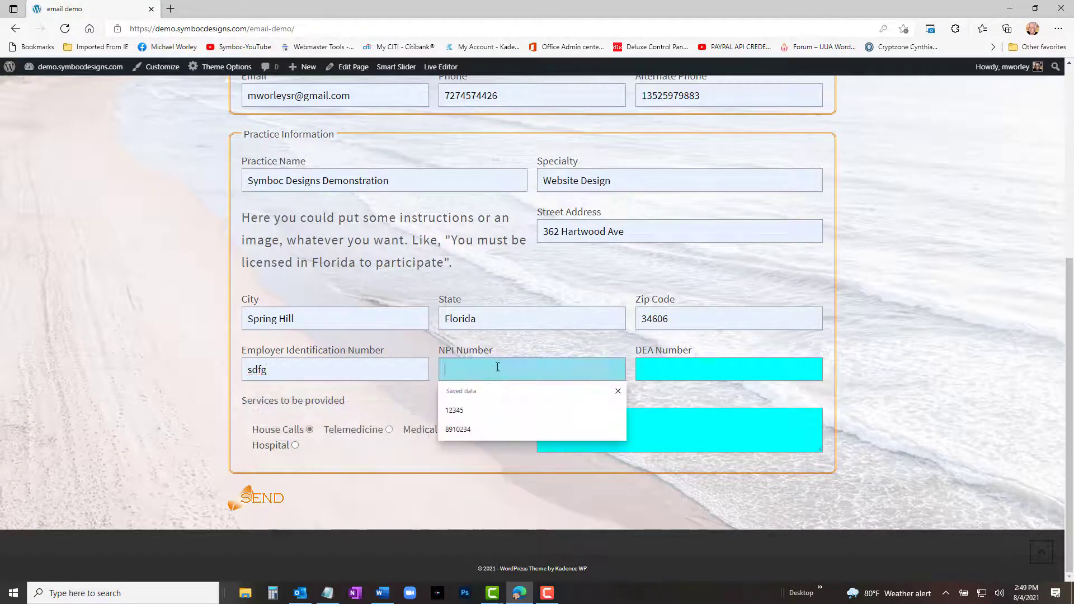
pyautogui.click(469, 414)
pyautogui.click(647, 371)
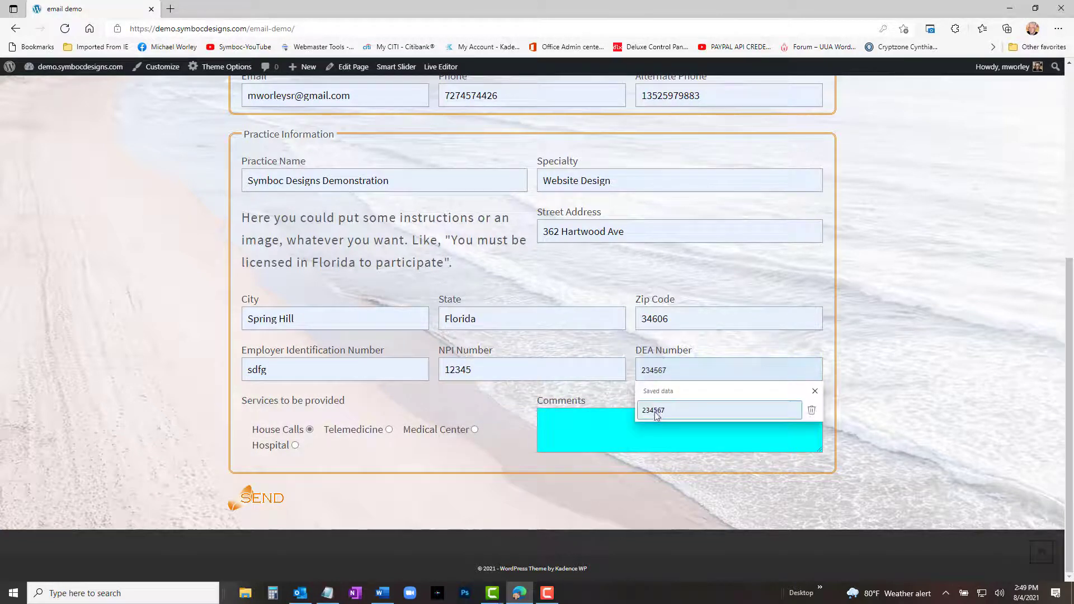
pyautogui.click(660, 410)
# Step: Enter 'xcvbnm' in Comments and submit the form
pyautogui.click(614, 419)
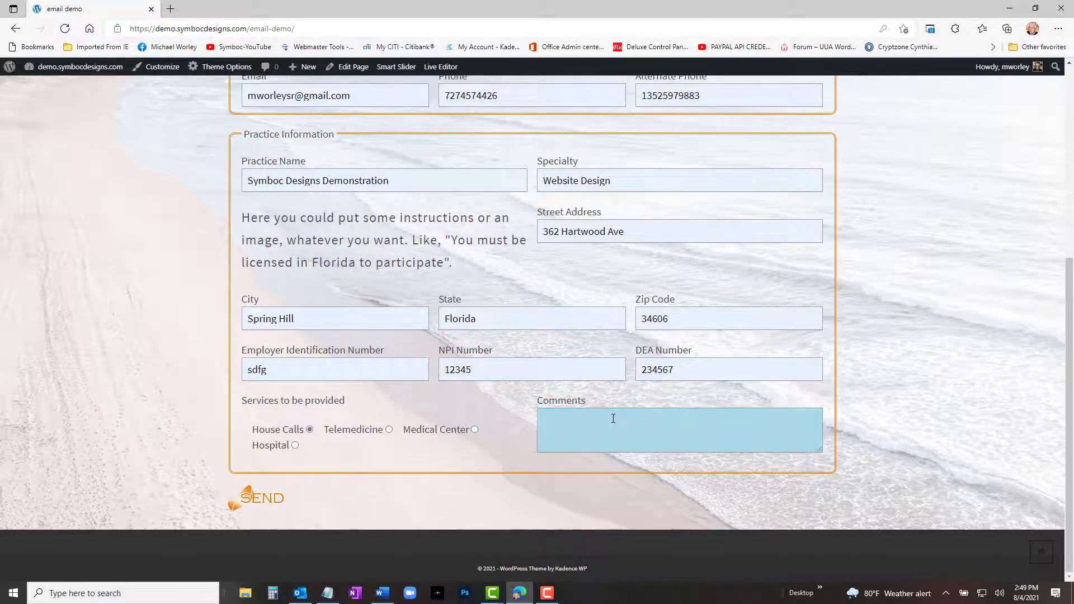
pyautogui.write('xcvbnm,')
pyautogui.click(250, 497)
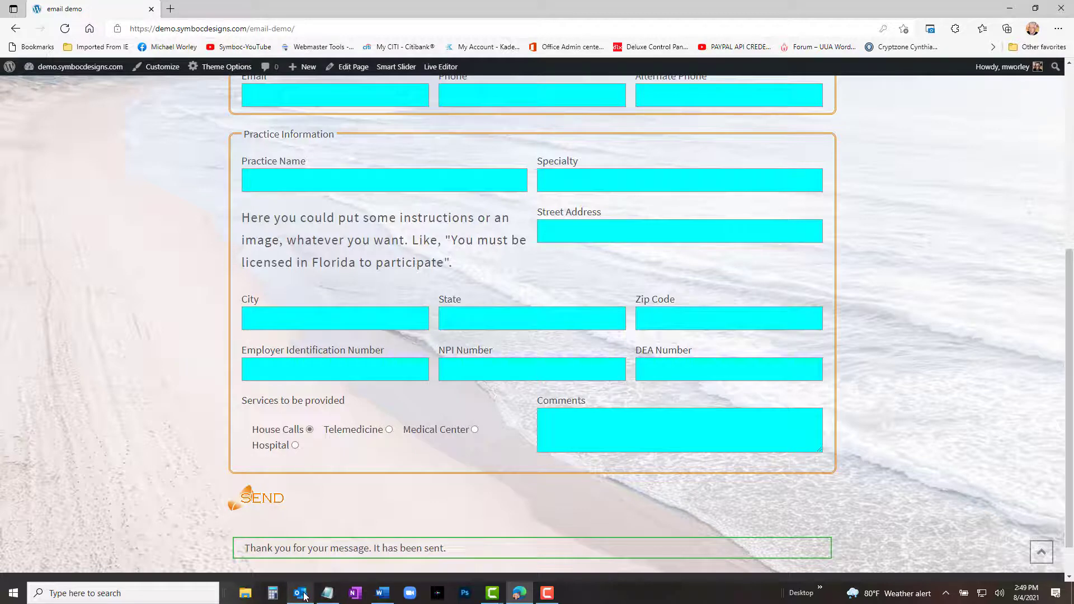
pyautogui.moveTo(305, 597)
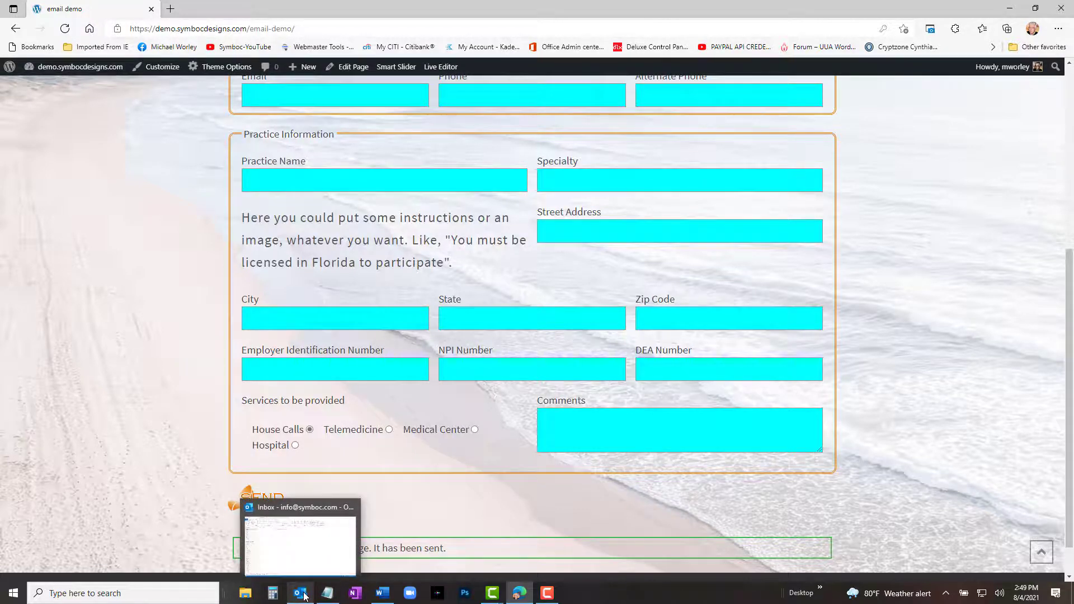
# Step: In Outlook, run Send/Receive All Folders and open the new 'Demo CF7 Email' to review its tables
pyautogui.click(305, 596)
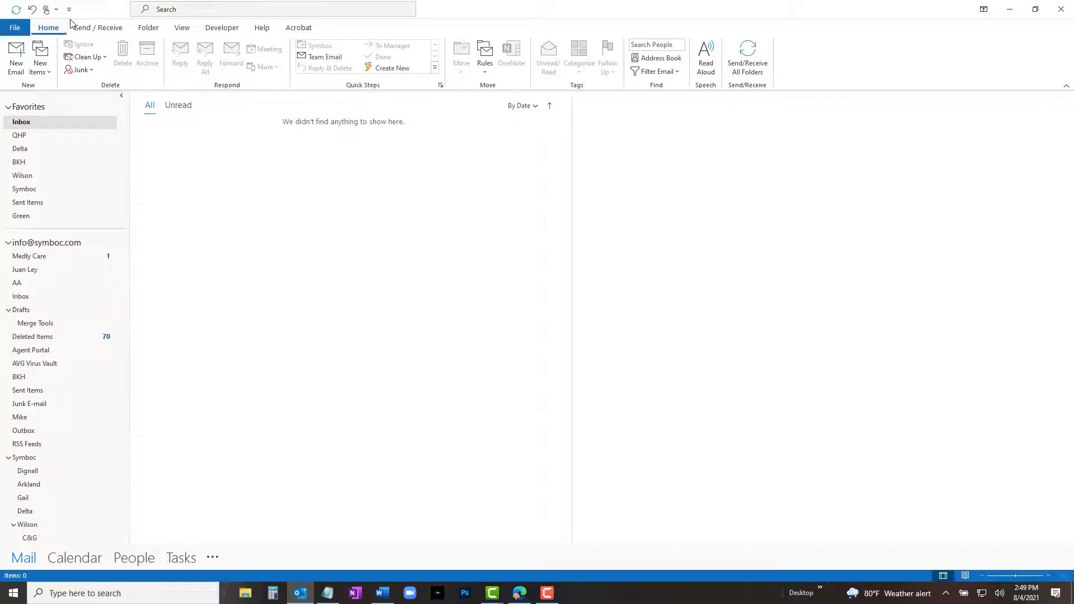
pyautogui.click(98, 27)
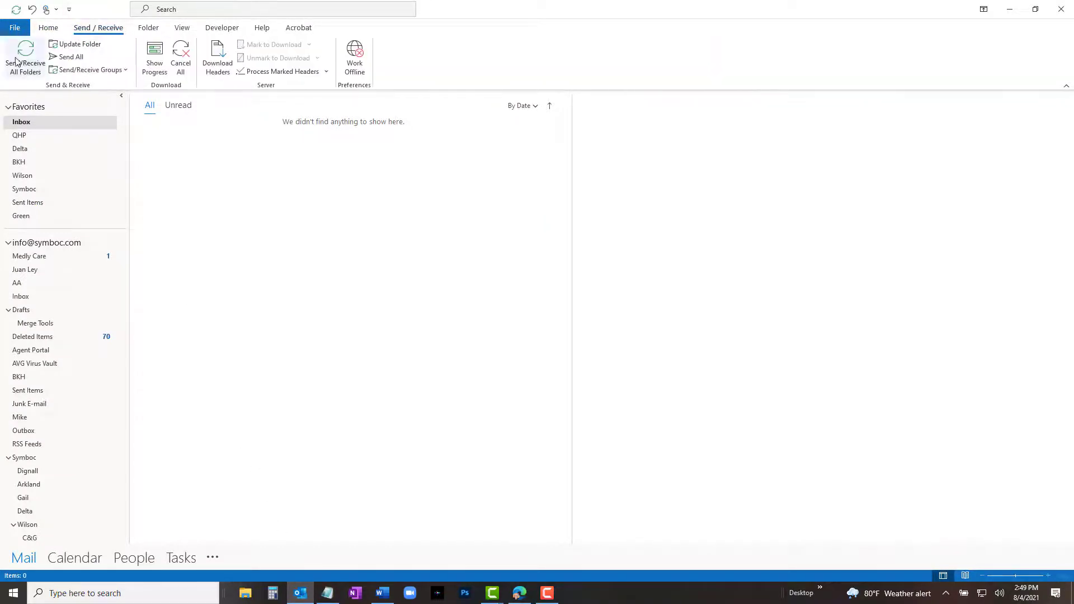
pyautogui.click(44, 57)
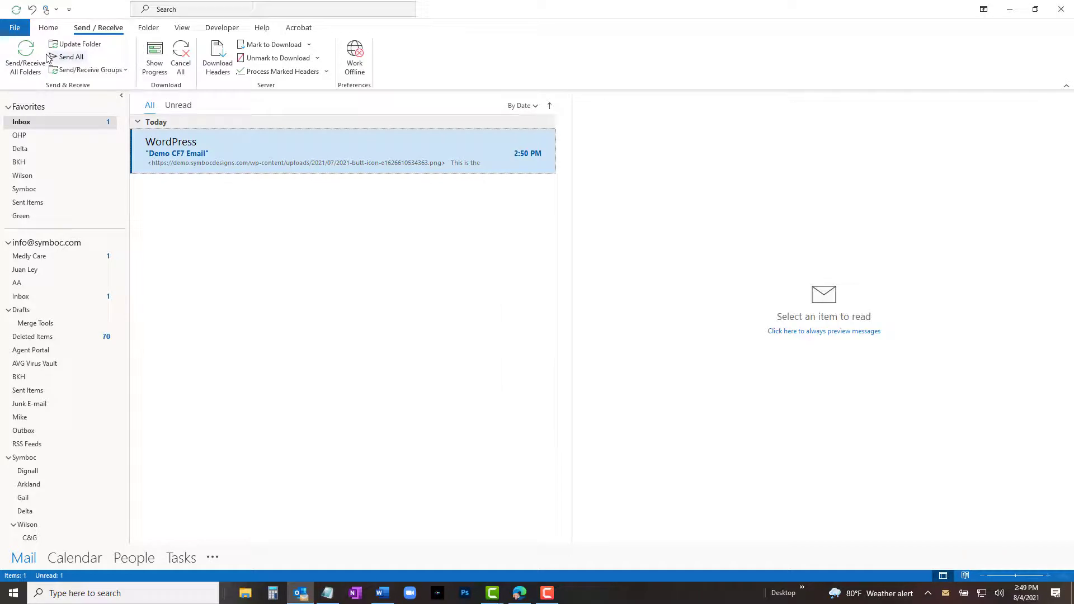
pyautogui.click(368, 160)
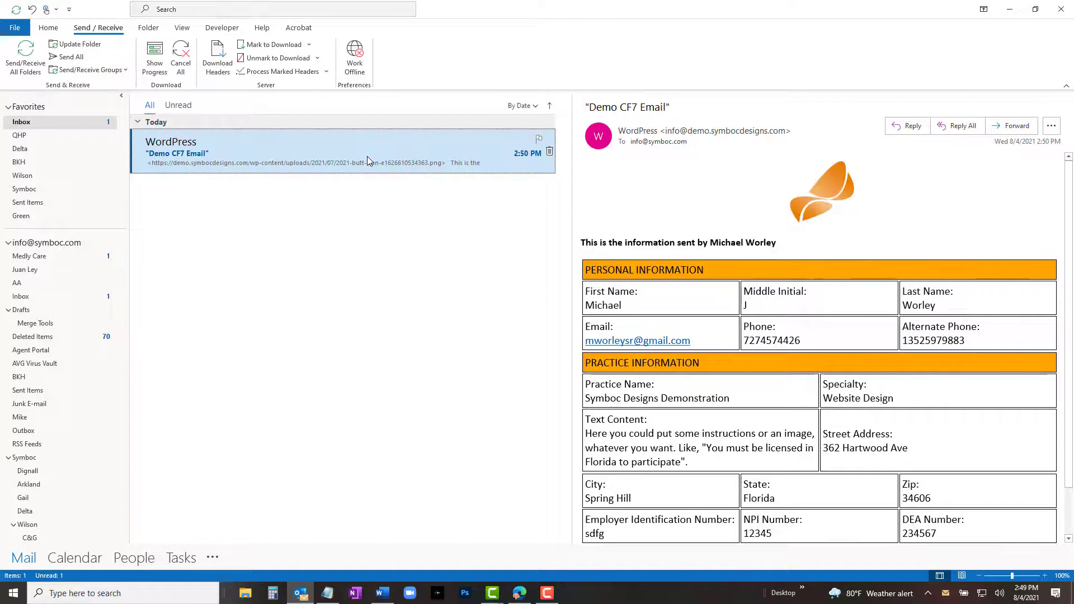
pyautogui.scroll(-2, 885, 237)
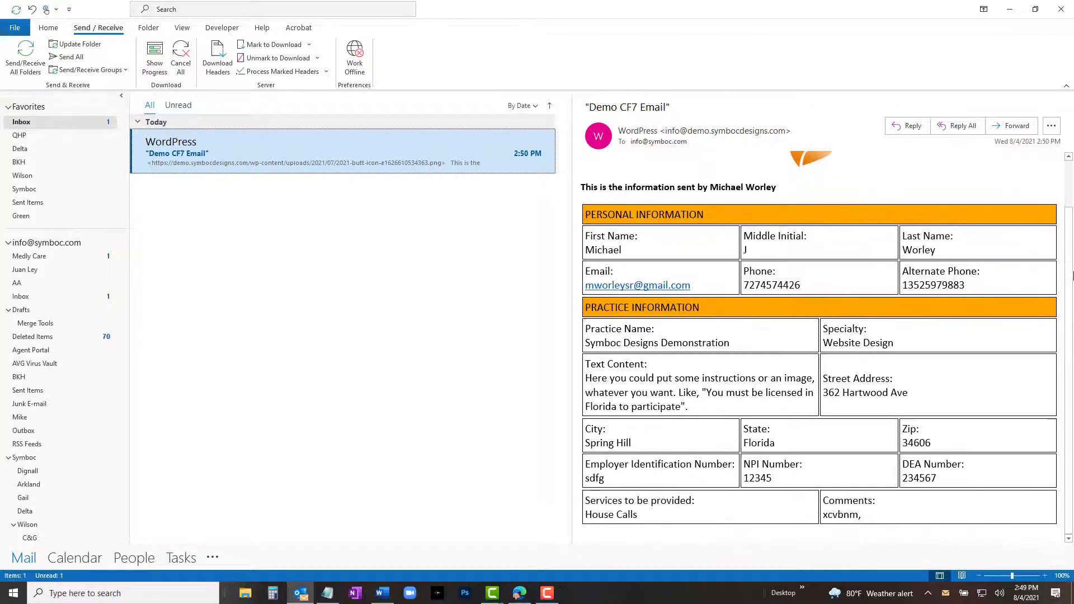
pyautogui.scroll(2, 1073, 275)
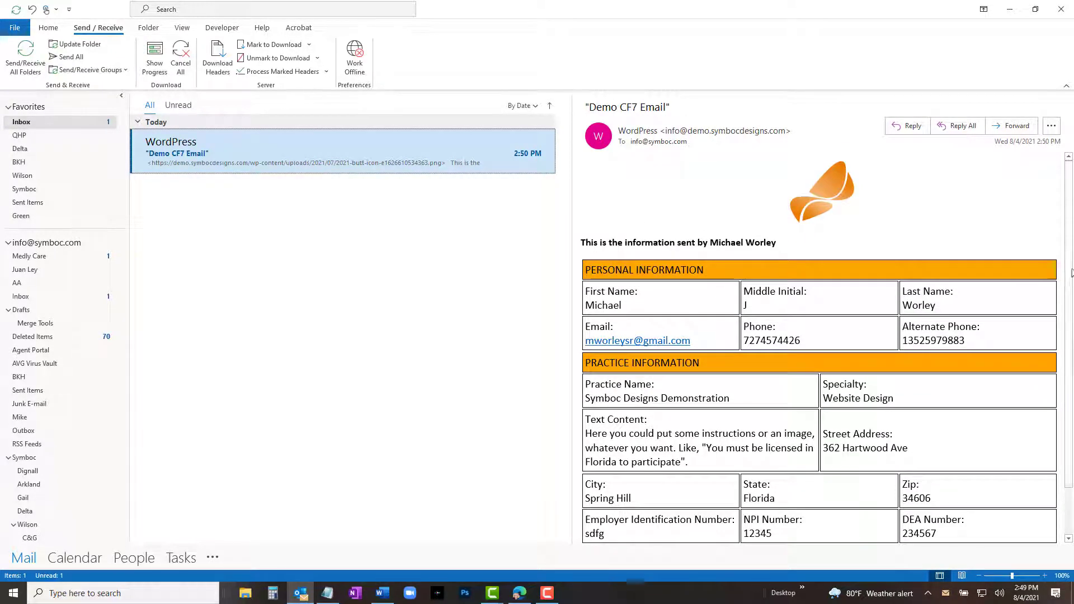
pyautogui.scroll(-2, 1054, 235)
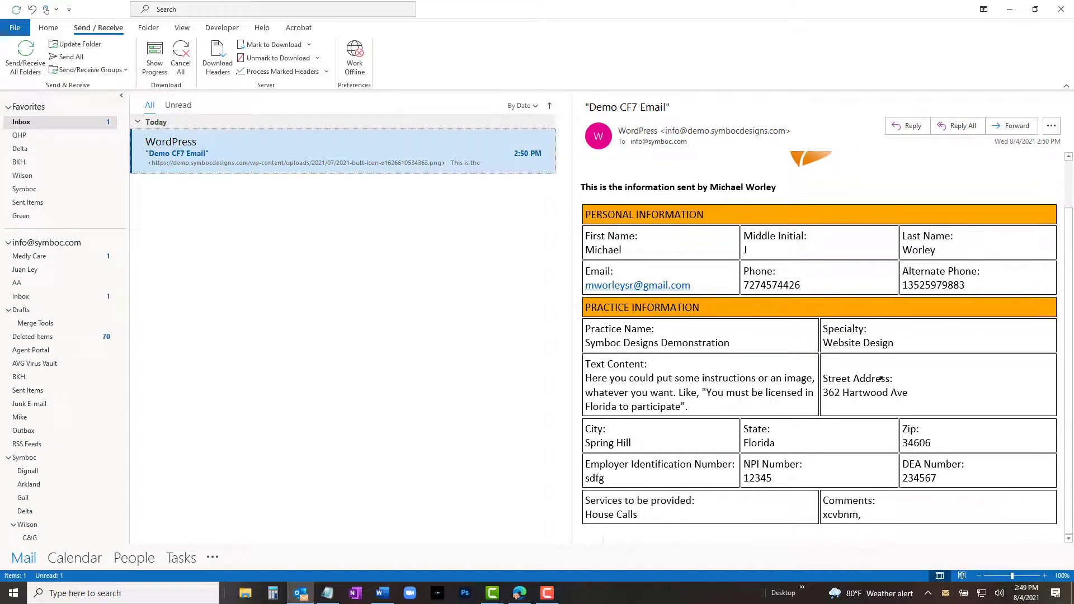